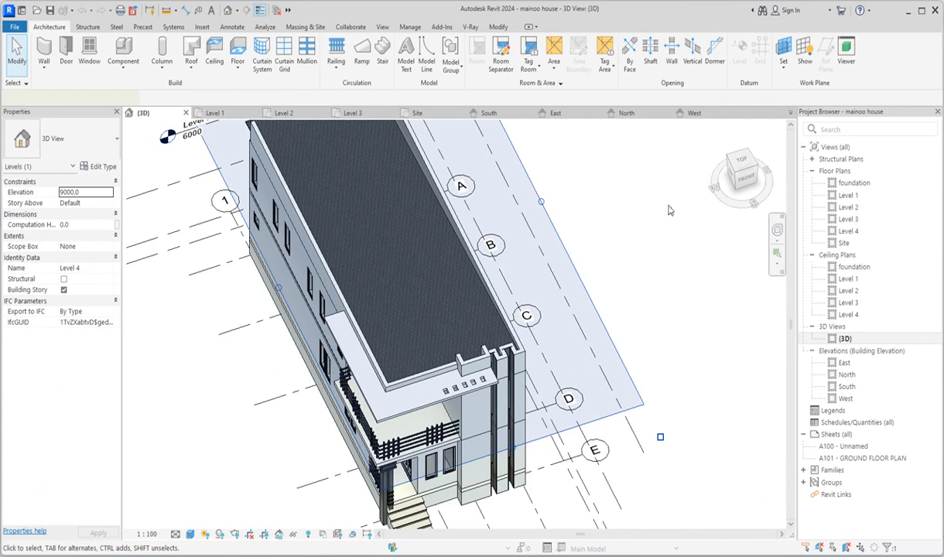
Step: Clear the level selection and examine the house from several angles in the 3D view
{"action": "left_click", "coordinate": [670, 208]}
{"action": "scroll", "coordinate": [580, 203], "scroll_direction": "down", "scroll_amount": 2}
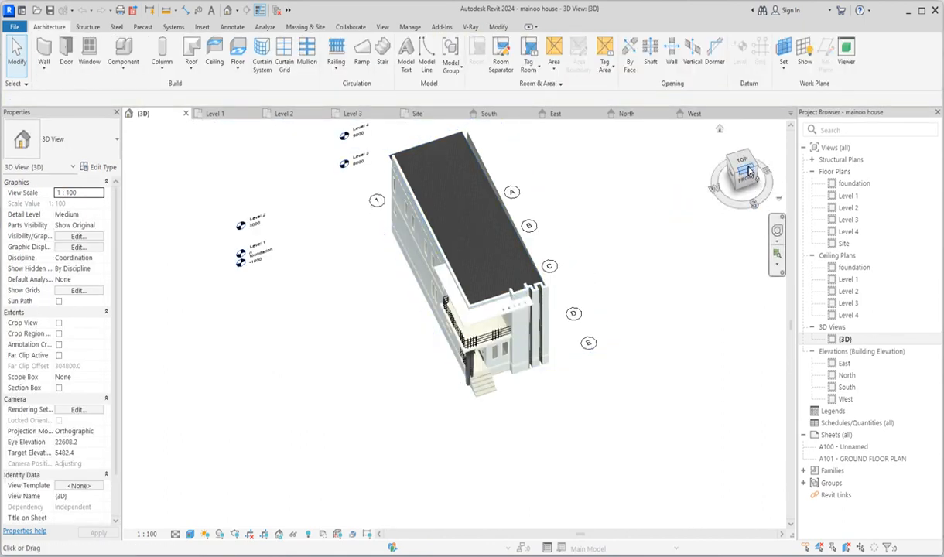
{"action": "middle_click_drag", "start_coordinate": [671, 170], "coordinate": [629, 438], "text": "shift"}
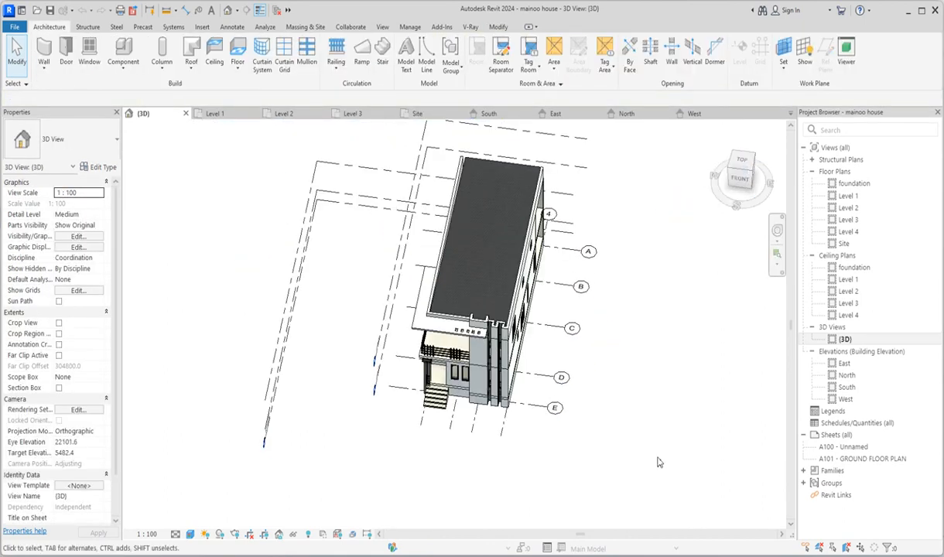
{"action": "scroll", "coordinate": [598, 416], "scroll_direction": "up", "scroll_amount": 2}
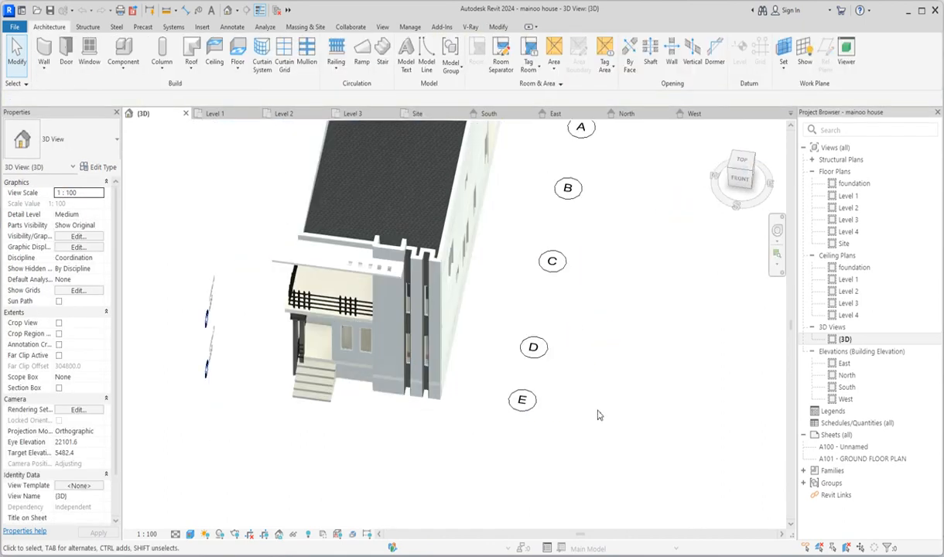
{"action": "left_click", "coordinate": [754, 178]}
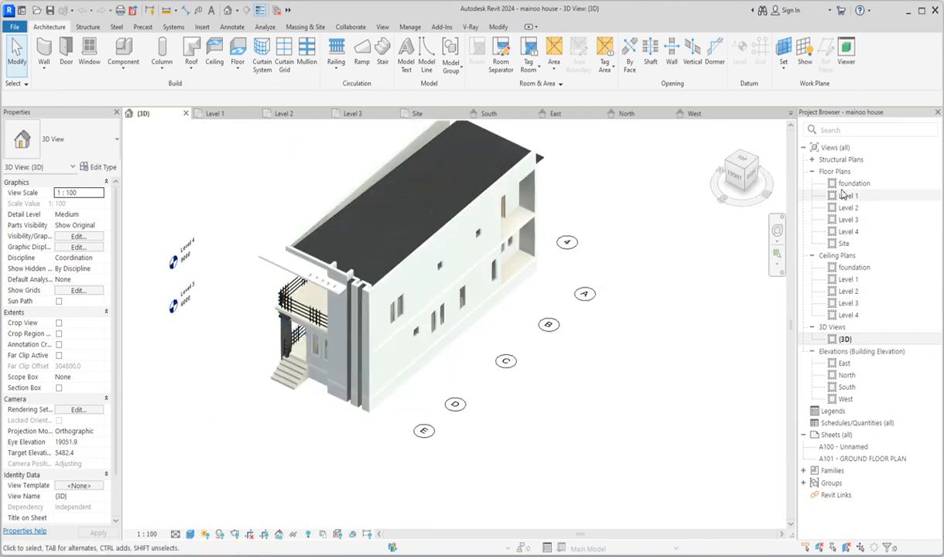
Step: Open the Level 1 floor plan and examine its room layout from the terrace to the entrance porch
{"action": "double_click", "coordinate": [847, 195]}
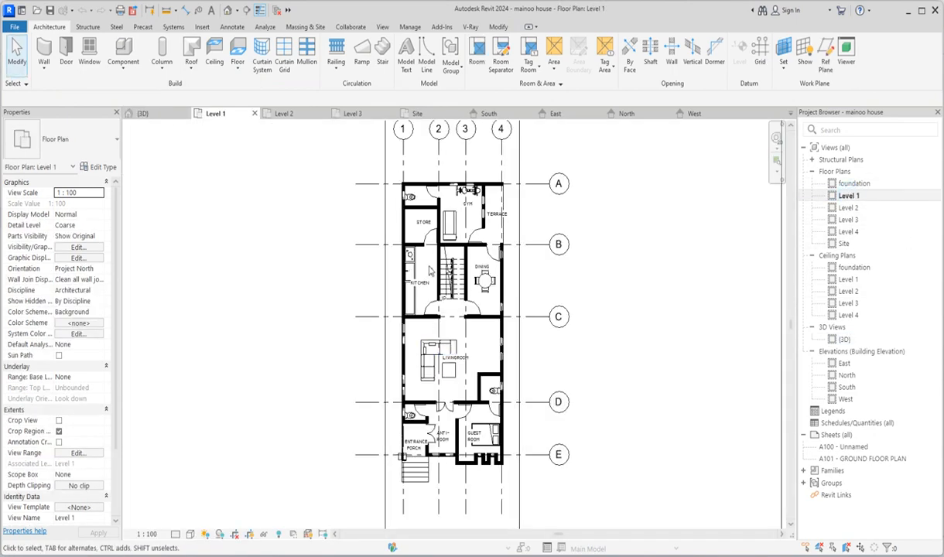
{"action": "scroll", "coordinate": [430, 270], "scroll_direction": "up", "scroll_amount": 2}
{"action": "scroll", "coordinate": [413, 247], "scroll_direction": "down", "scroll_amount": 3}
{"action": "scroll", "coordinate": [437, 387], "scroll_direction": "up", "scroll_amount": 2}
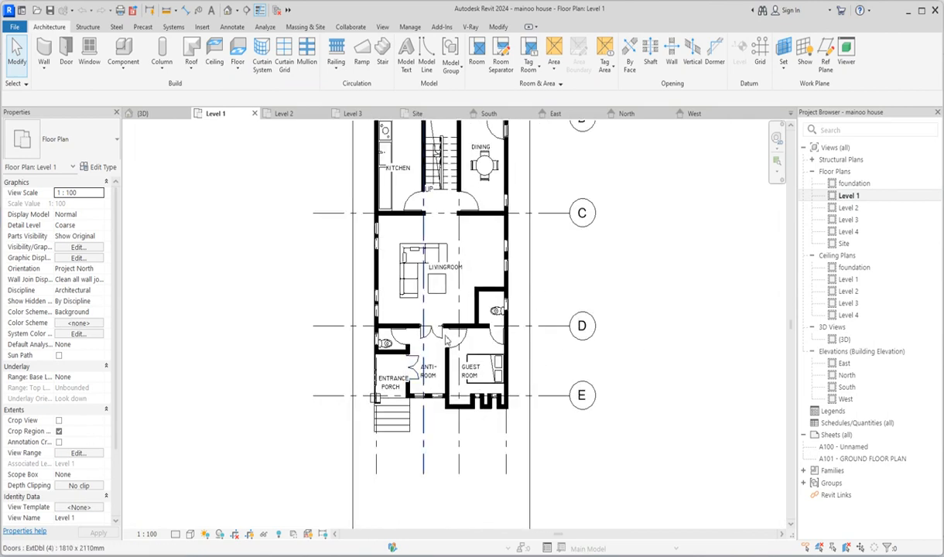
{"action": "scroll", "coordinate": [419, 452], "scroll_direction": "down", "scroll_amount": 1}
{"action": "scroll", "coordinate": [429, 402], "scroll_direction": "down", "scroll_amount": 2}
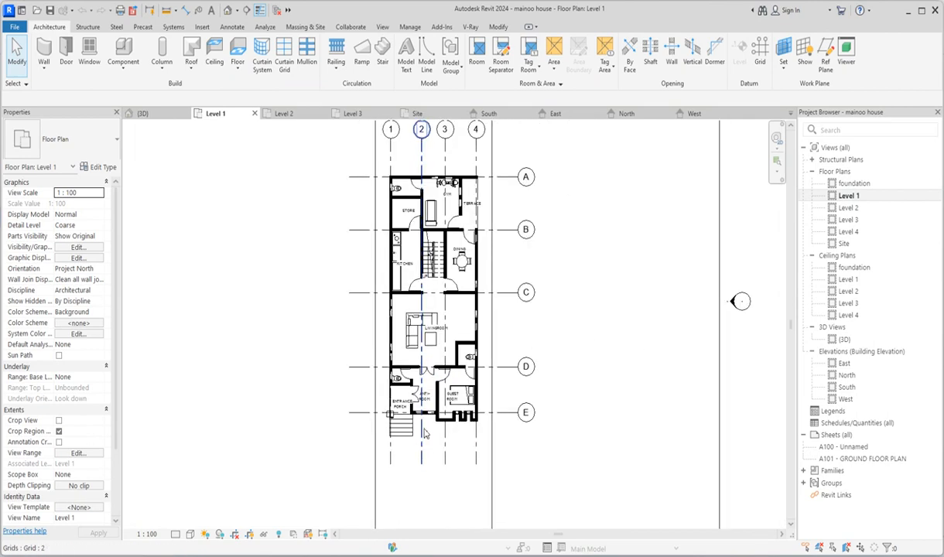
{"action": "scroll", "coordinate": [433, 394], "scroll_direction": "up", "scroll_amount": 3}
{"action": "scroll", "coordinate": [454, 405], "scroll_direction": "up", "scroll_amount": 2}
{"action": "scroll", "coordinate": [453, 405], "scroll_direction": "down", "scroll_amount": 2}
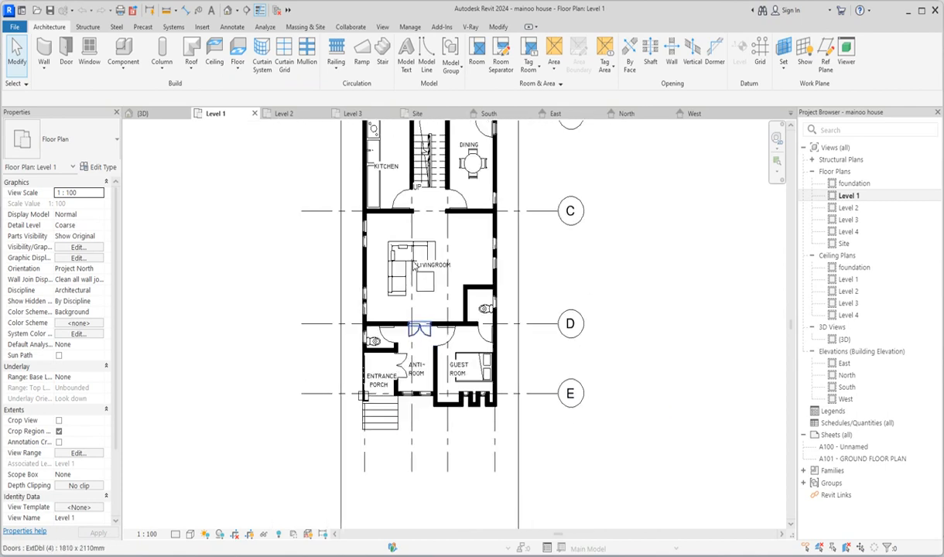
{"action": "scroll", "coordinate": [421, 320], "scroll_direction": "down", "scroll_amount": 2}
{"action": "scroll", "coordinate": [444, 260], "scroll_direction": "up", "scroll_amount": 2}
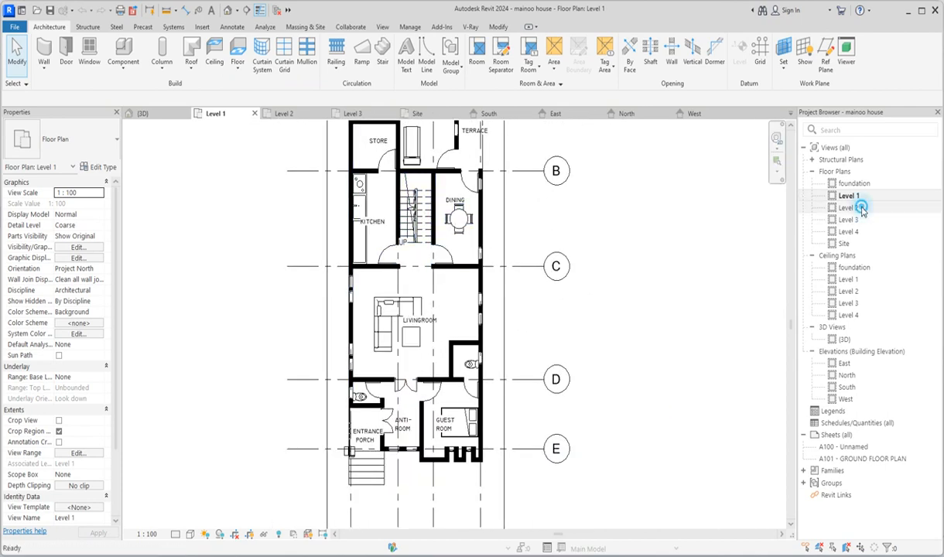
Step: Open the Level 2 floor plan and examine the family lounge, master room and open balcony
{"action": "double_click", "coordinate": [820, 208]}
{"action": "scroll", "coordinate": [431, 312], "scroll_direction": "up", "scroll_amount": 2}
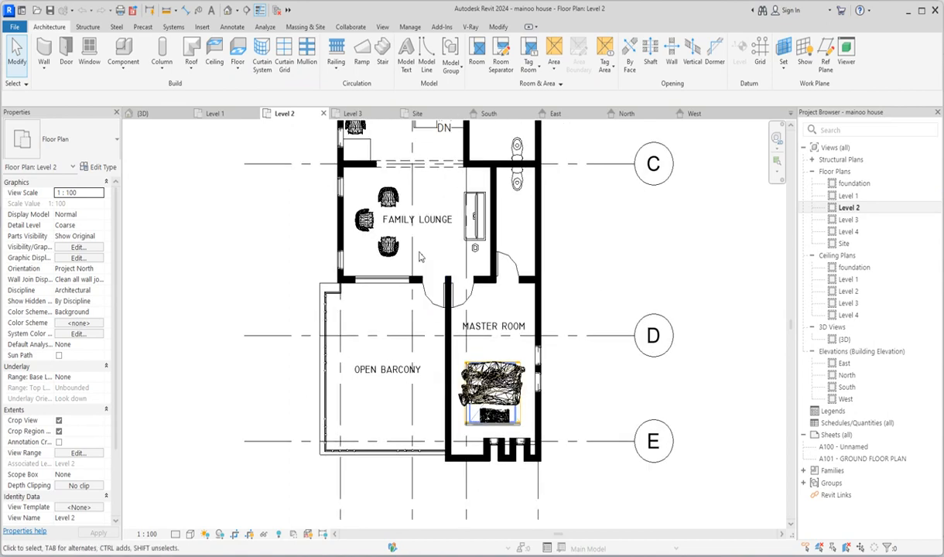
{"action": "scroll", "coordinate": [426, 310], "scroll_direction": "down", "scroll_amount": 2}
{"action": "scroll", "coordinate": [434, 332], "scroll_direction": "up", "scroll_amount": 2}
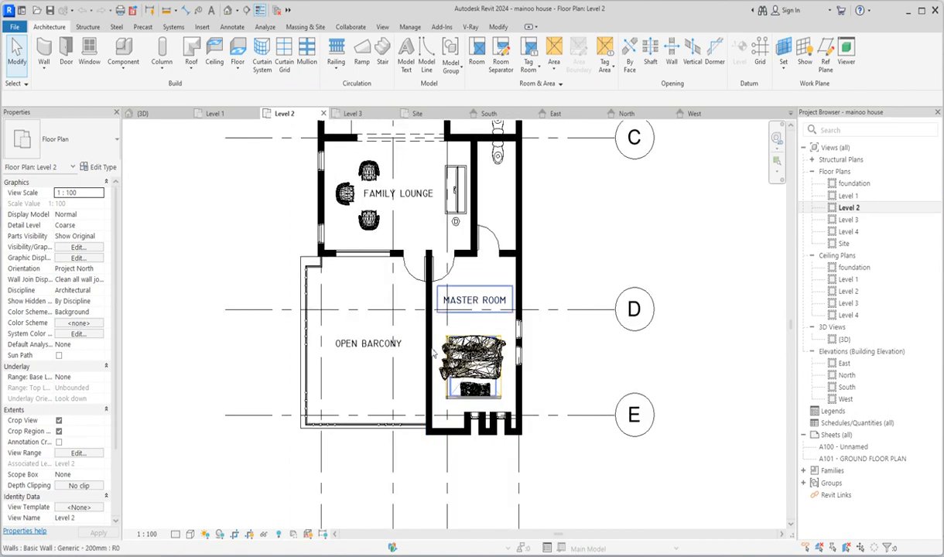
{"action": "scroll", "coordinate": [437, 325], "scroll_direction": "down", "scroll_amount": 3}
{"action": "scroll", "coordinate": [378, 441], "scroll_direction": "down", "scroll_amount": 2}
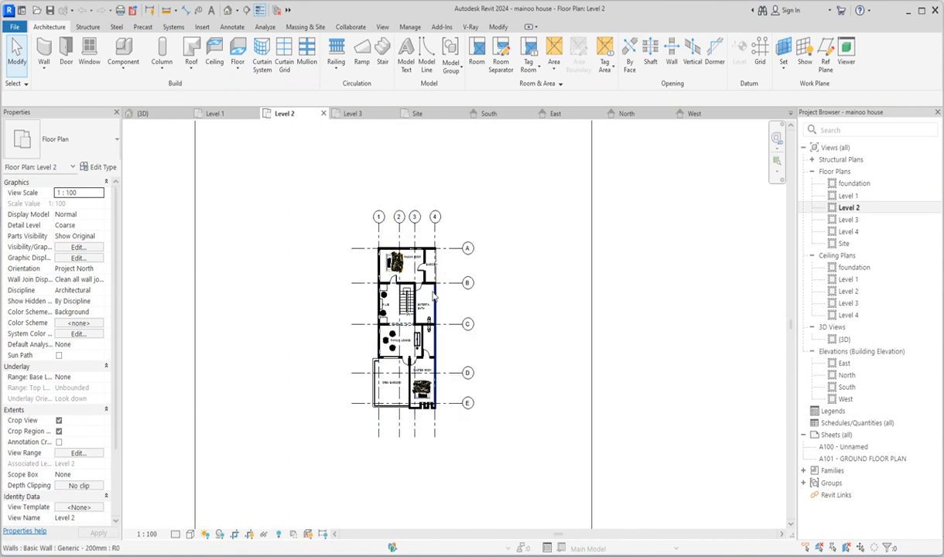
Step: Look through the upper-level floor plans and examine the roof outline in the Site plan
{"action": "double_click", "coordinate": [848, 232]}
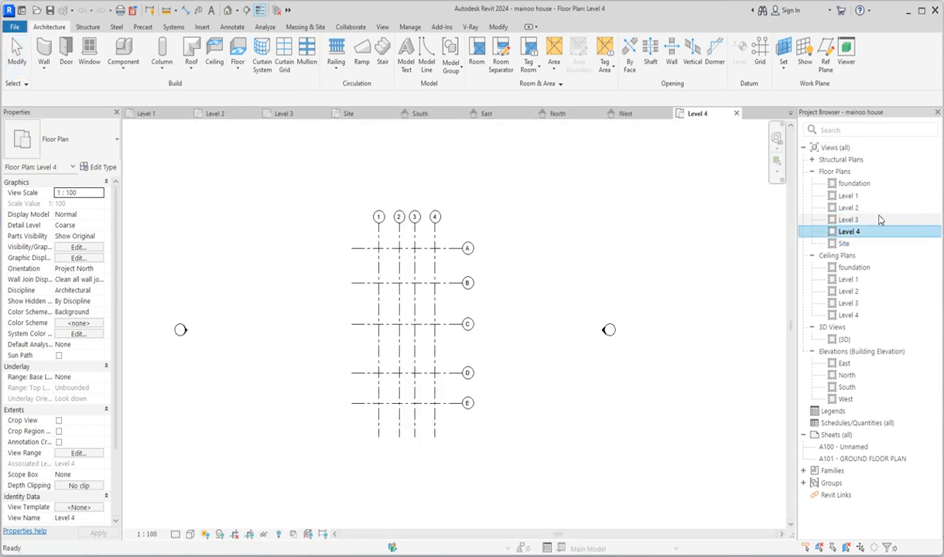
{"action": "double_click", "coordinate": [844, 243]}
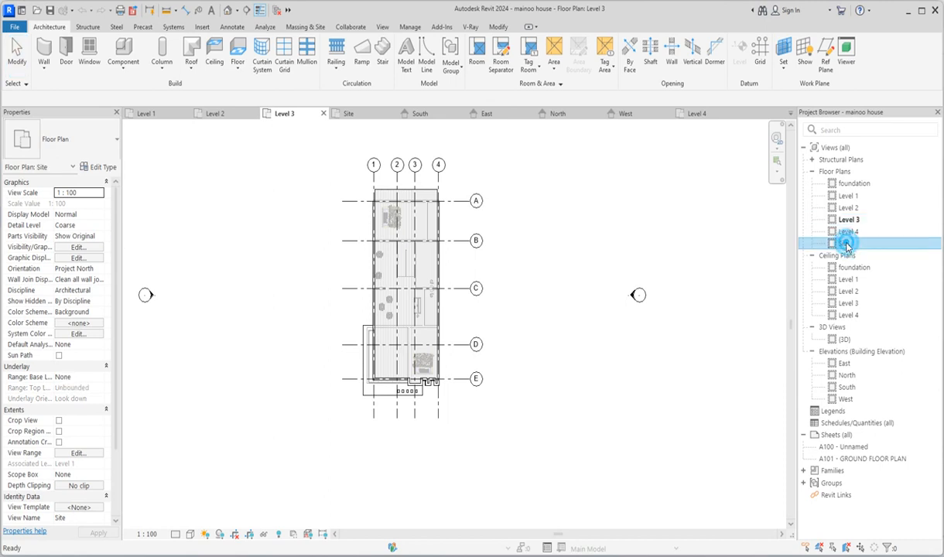
{"action": "scroll", "coordinate": [499, 387], "scroll_direction": "down", "scroll_amount": 2}
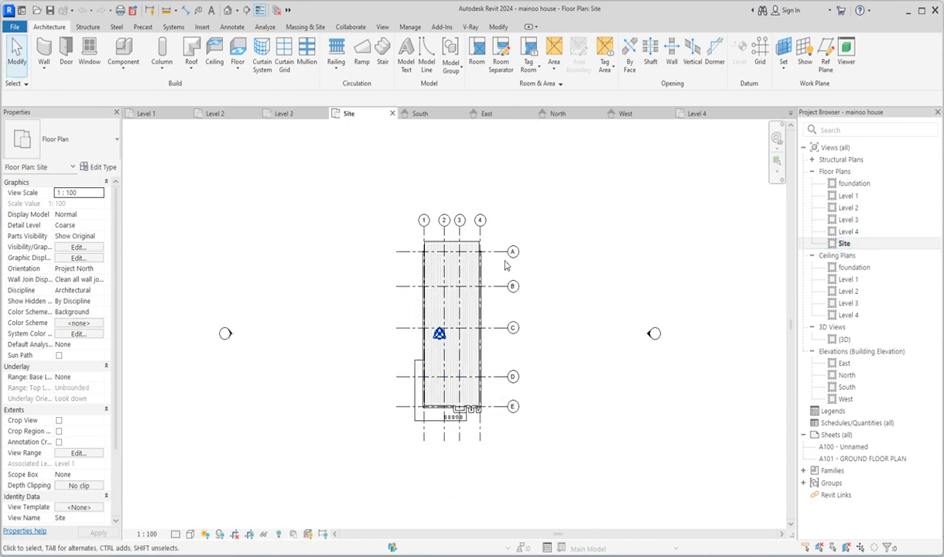
{"action": "scroll", "coordinate": [542, 248], "scroll_direction": "up", "scroll_amount": 2}
{"action": "scroll", "coordinate": [486, 318], "scroll_direction": "down", "scroll_amount": 1}
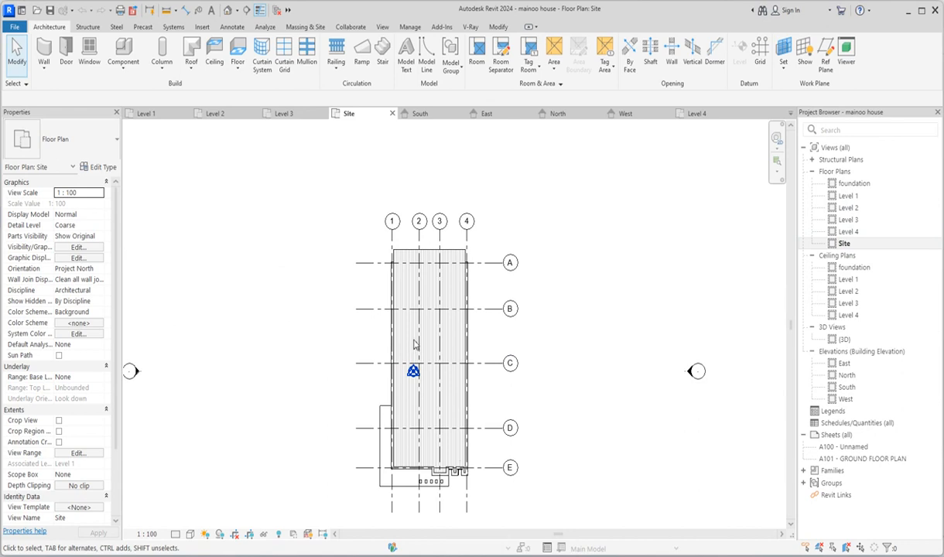
{"action": "scroll", "coordinate": [465, 472], "scroll_direction": "up", "scroll_amount": 3}
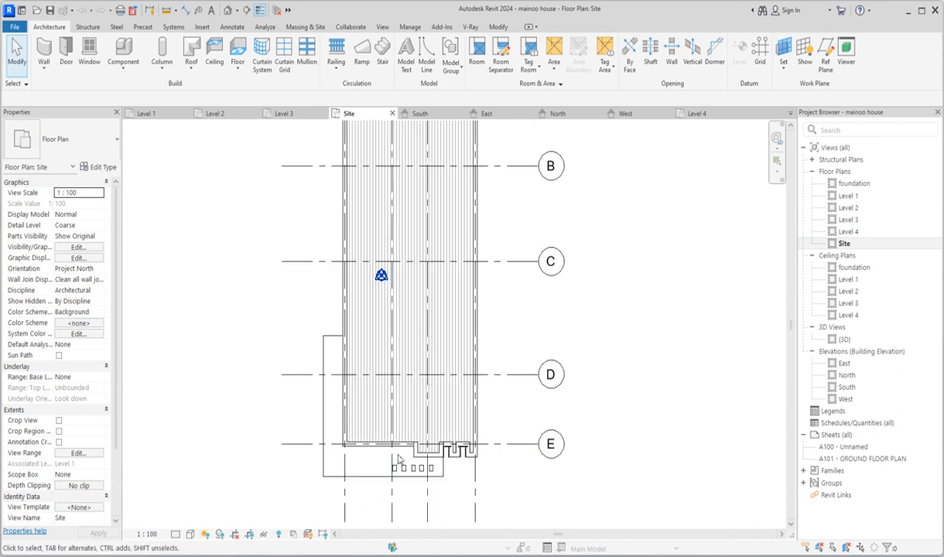
{"action": "scroll", "coordinate": [503, 411], "scroll_direction": "down", "scroll_amount": 1}
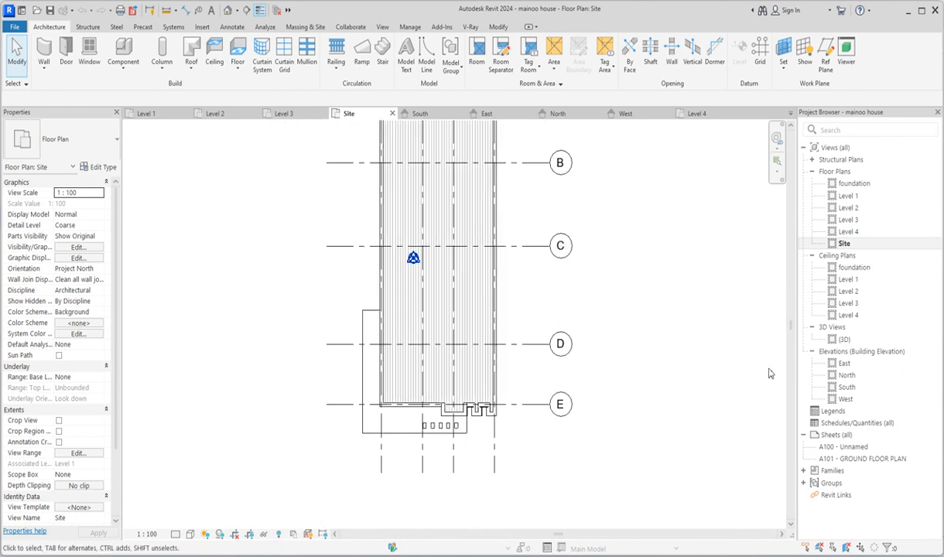
Step: Open the South elevation and examine the front facade and its levels
{"action": "double_click", "coordinate": [844, 387]}
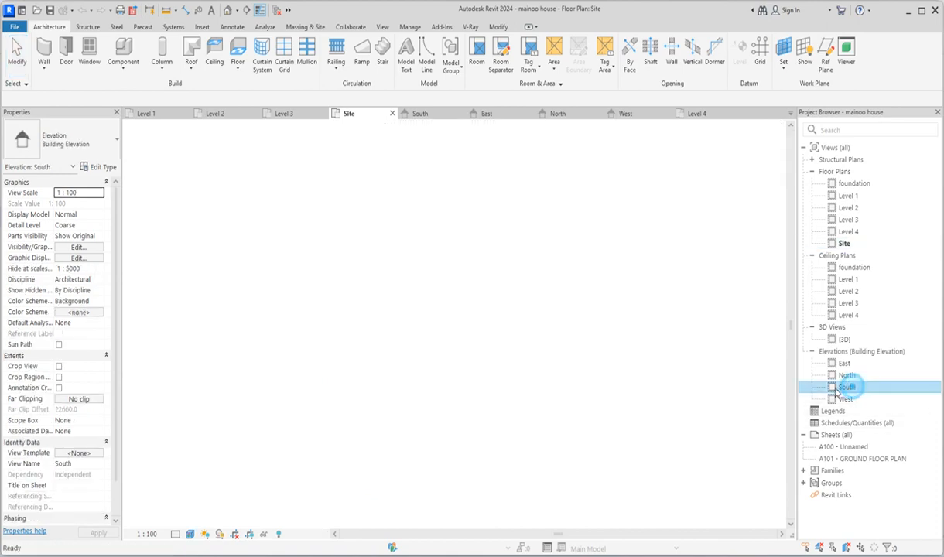
{"action": "scroll", "coordinate": [453, 236], "scroll_direction": "down", "scroll_amount": 2}
{"action": "scroll", "coordinate": [478, 261], "scroll_direction": "up", "scroll_amount": 3}
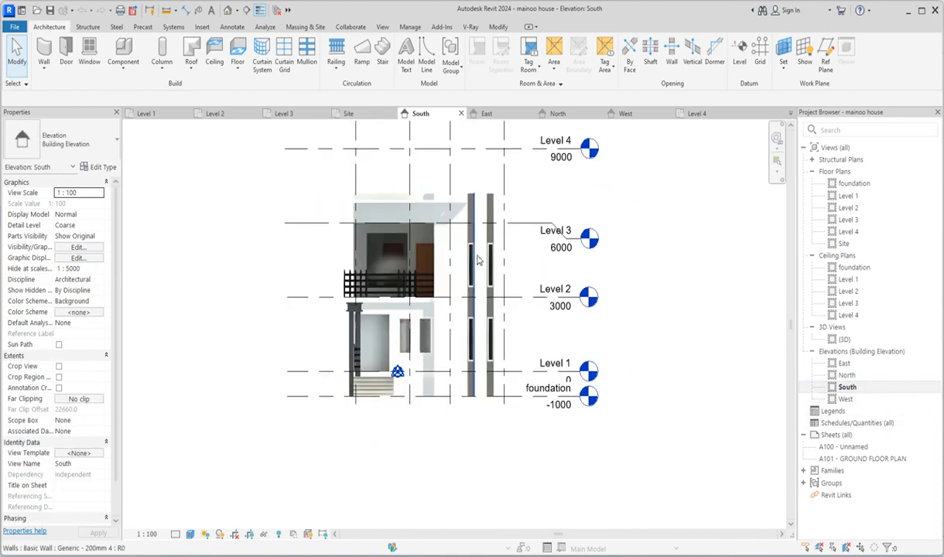
{"action": "scroll", "coordinate": [478, 261], "scroll_direction": "up", "scroll_amount": 3}
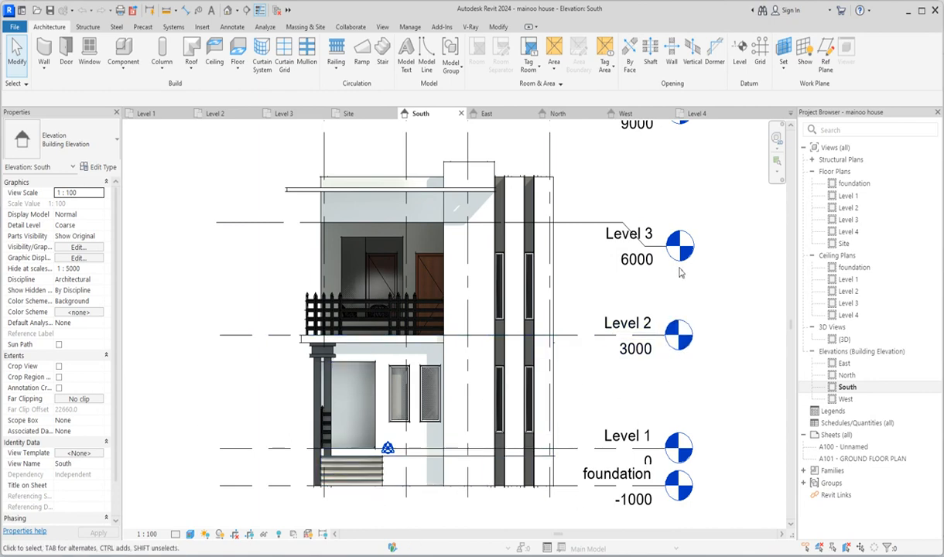
Step: Open the foundation floor plan with the full wall outline in view
{"action": "left_click", "coordinate": [847, 196]}
{"action": "double_click", "coordinate": [848, 196]}
{"action": "left_click", "coordinate": [848, 185]}
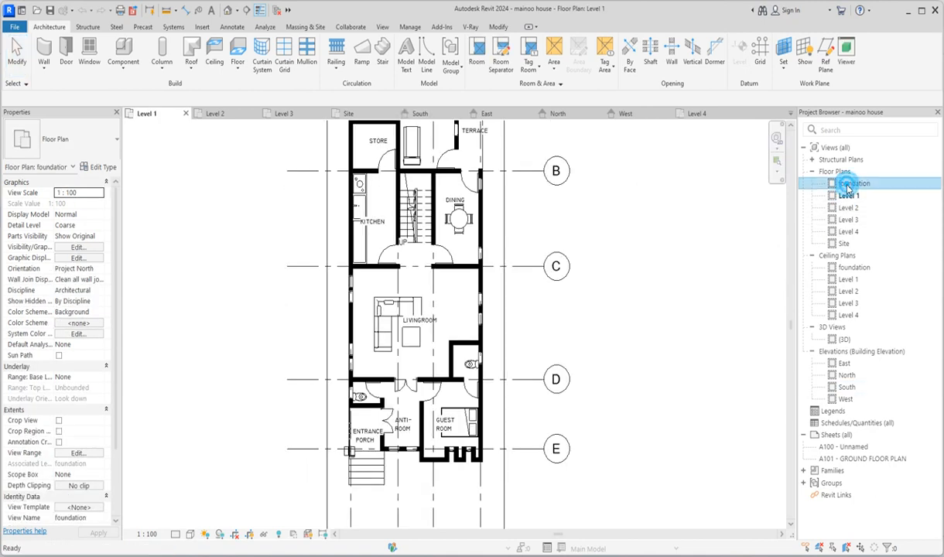
{"action": "scroll", "coordinate": [434, 391], "scroll_direction": "down", "scroll_amount": 2}
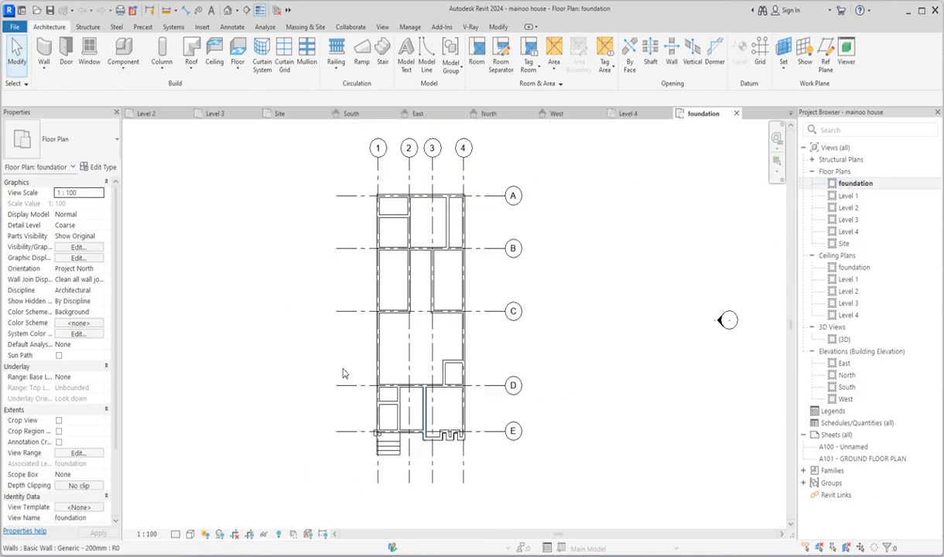
Step: Create an in-place model component in the Casework category and name it "pot"
{"action": "left_click", "coordinate": [123, 68]}
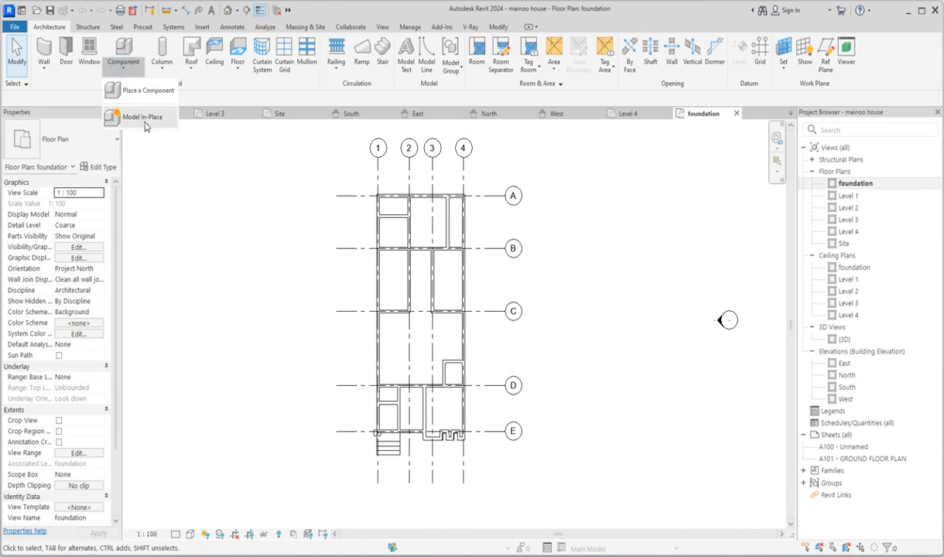
{"action": "left_click", "coordinate": [143, 124]}
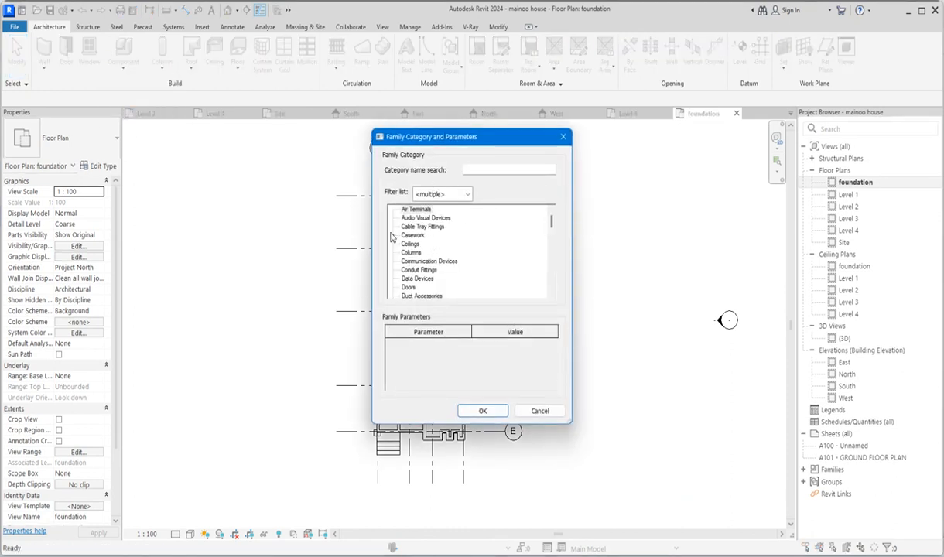
{"action": "left_click", "coordinate": [481, 408]}
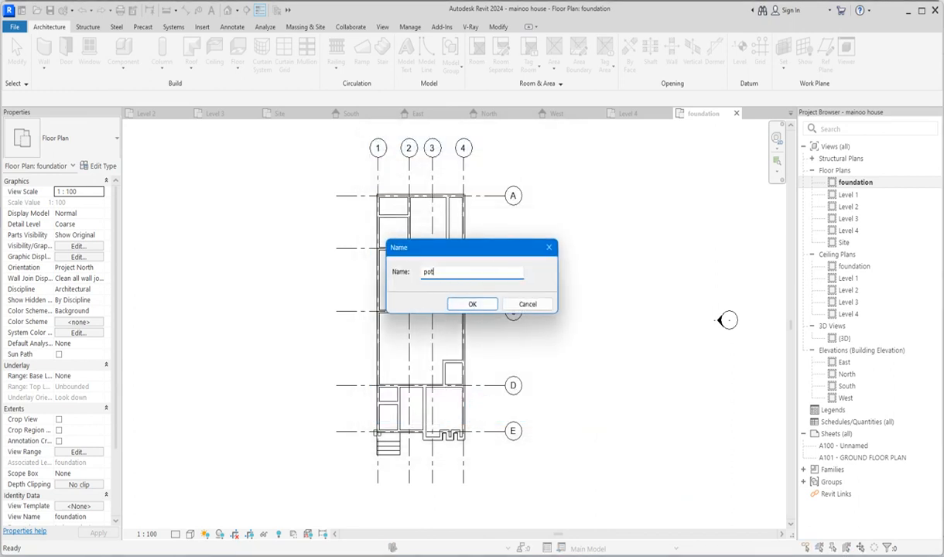
{"action": "left_click", "coordinate": [474, 305]}
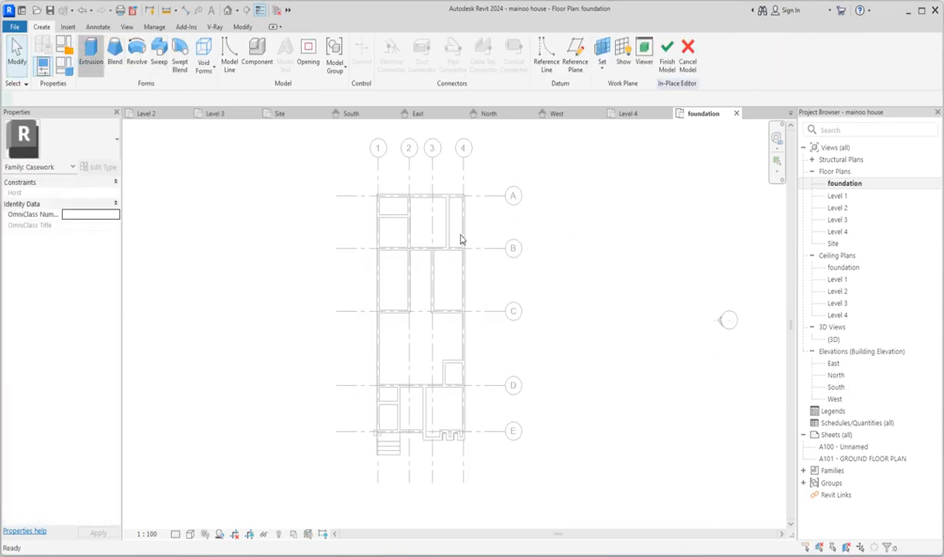
Step: Start an extrusion and sketch a rectangle about 1170 mm wide along the outside of the grid 1 wall, from grid A to grid E
{"action": "left_click", "coordinate": [430, 45]}
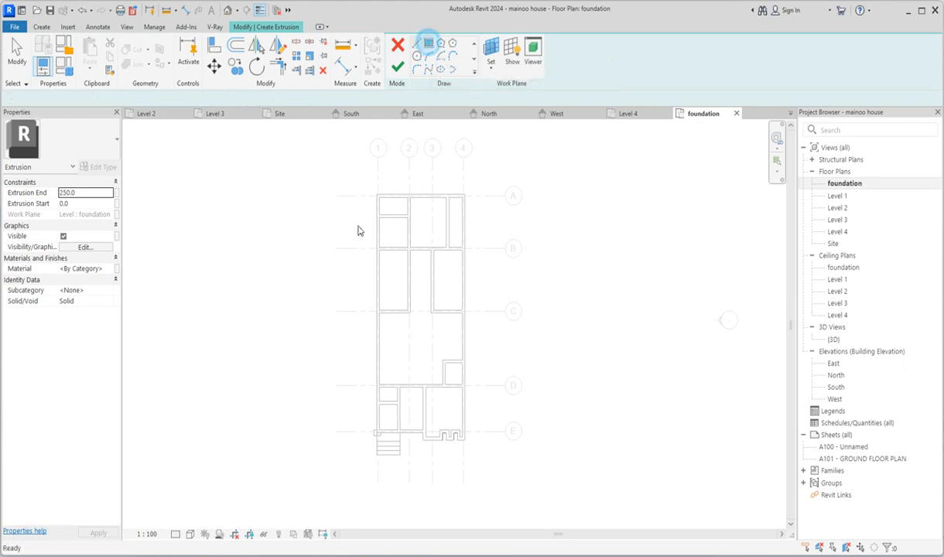
{"action": "left_click", "coordinate": [374, 194]}
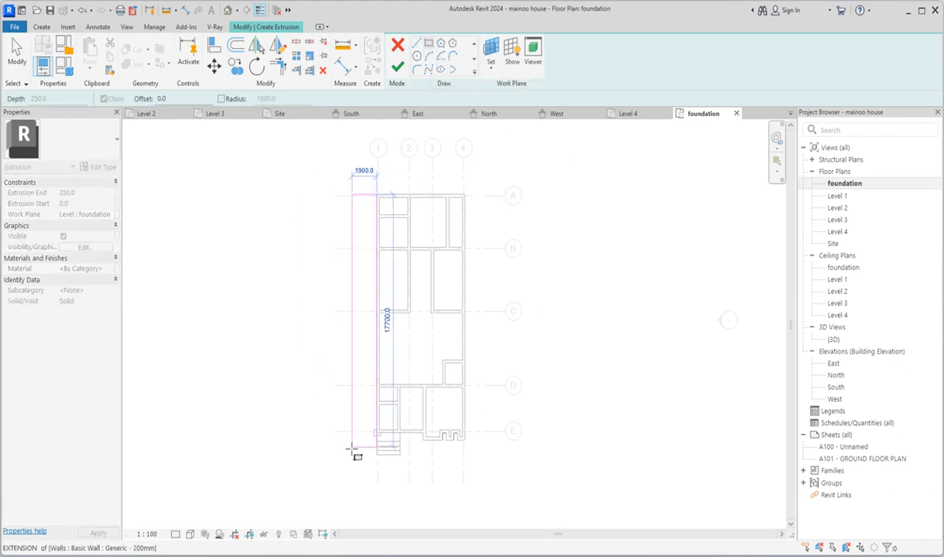
{"action": "scroll", "coordinate": [360, 433], "scroll_direction": "up", "scroll_amount": 2}
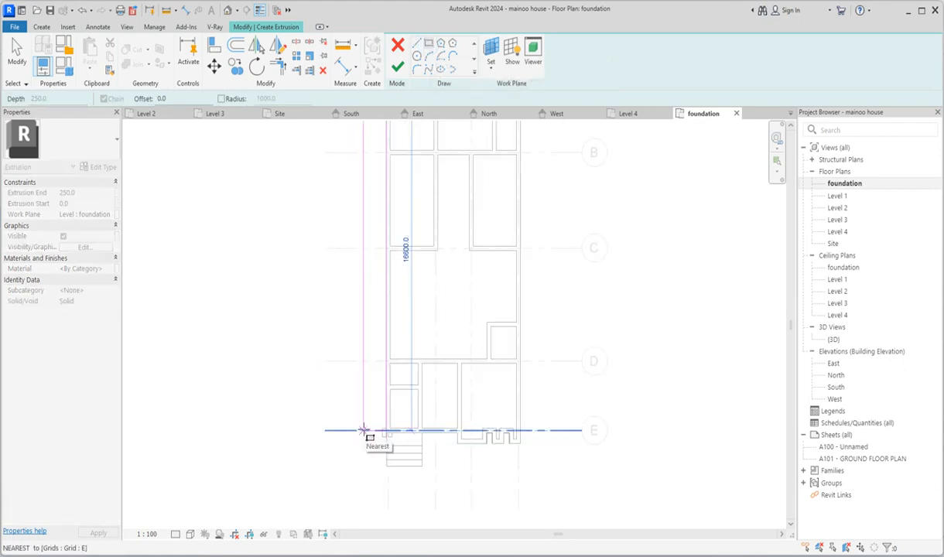
{"action": "left_click", "coordinate": [364, 430]}
{"action": "scroll", "coordinate": [313, 431], "scroll_direction": "down", "scroll_amount": 2}
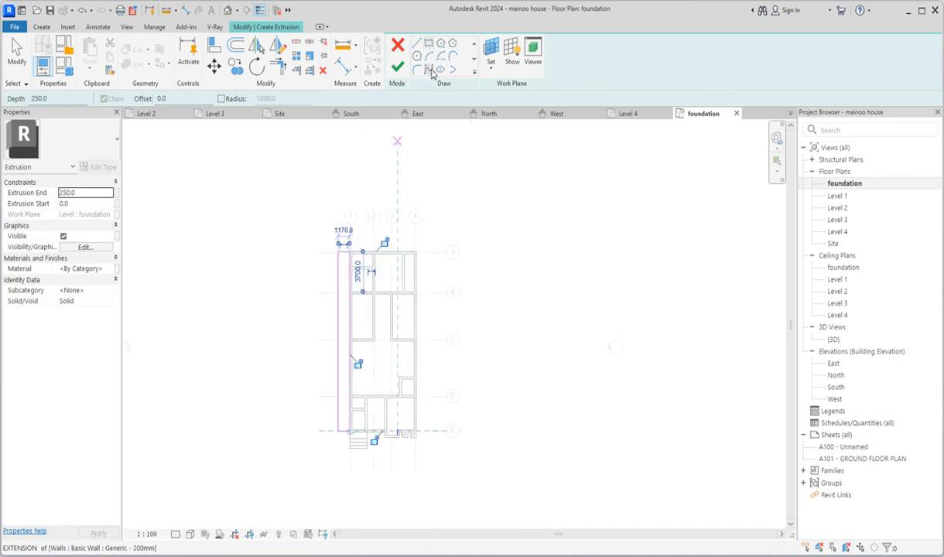
Step: Draw a start-end-radius arc of about 400 mm across the rectangle's outer corner at grid E
{"action": "left_click", "coordinate": [430, 57]}
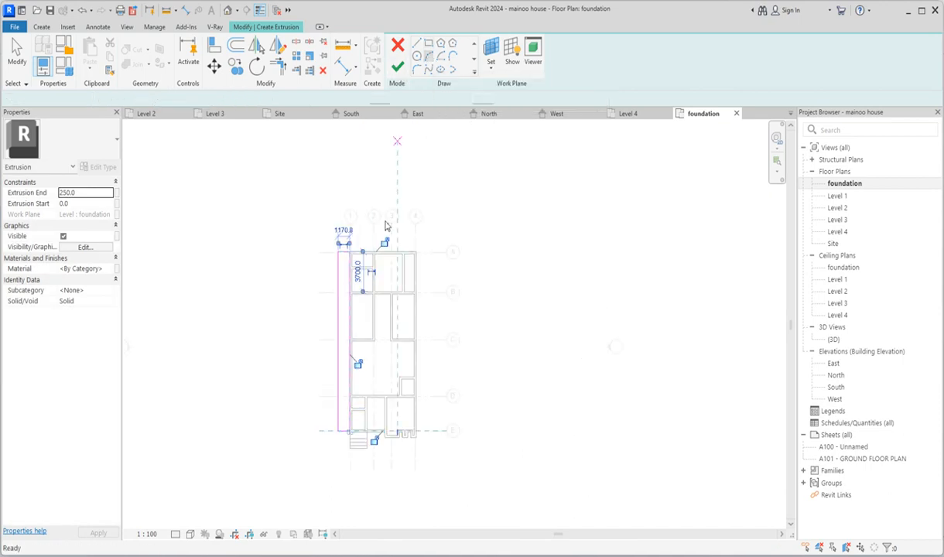
{"action": "scroll", "coordinate": [340, 426], "scroll_direction": "up", "scroll_amount": 5}
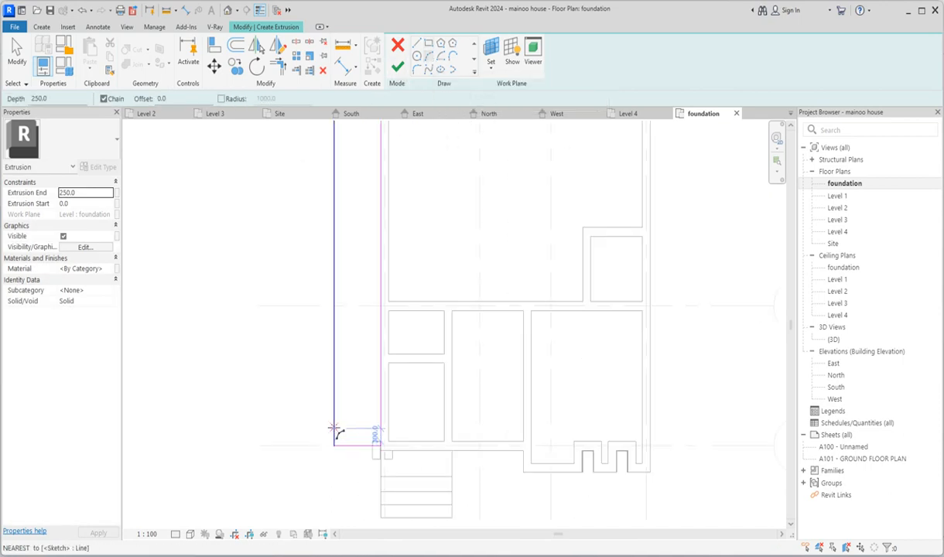
{"action": "left_click", "coordinate": [334, 428]}
{"action": "scroll", "coordinate": [339, 440], "scroll_direction": "up", "scroll_amount": 3}
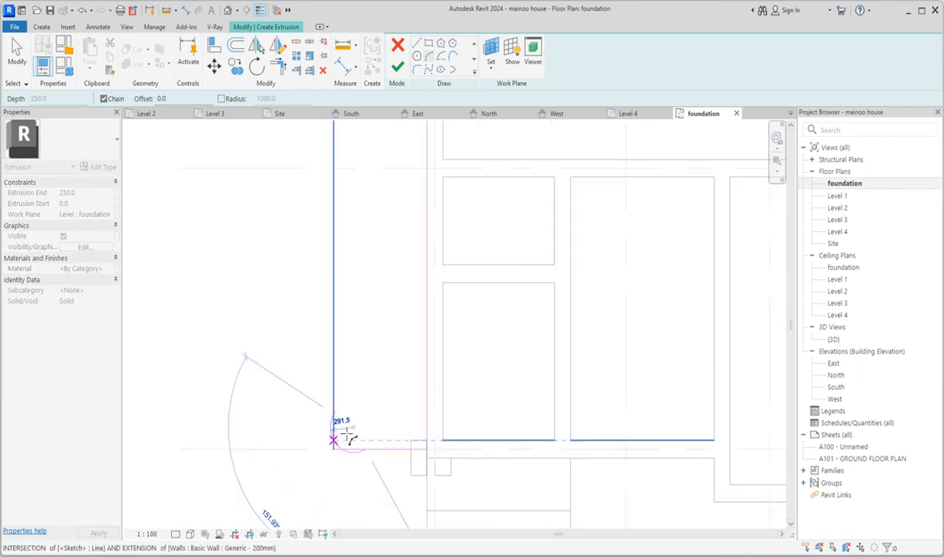
{"action": "scroll", "coordinate": [325, 348], "scroll_direction": "down", "scroll_amount": 4}
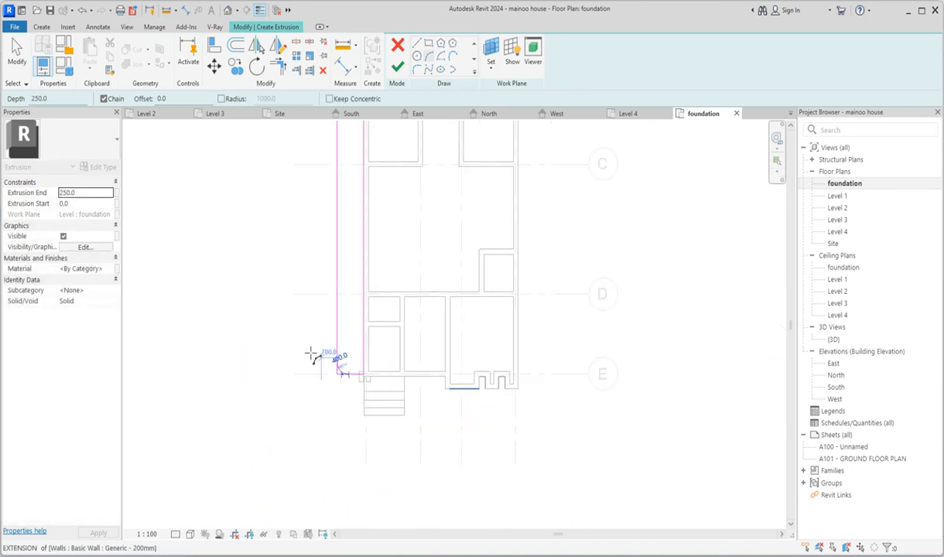
Step: Trim the rectangle's straight edges to the corner arc at grid E and finish the extrusion sketch
{"action": "right_click", "coordinate": [302, 321]}
{"action": "left_click", "coordinate": [331, 328]}
{"action": "right_click", "coordinate": [298, 310]}
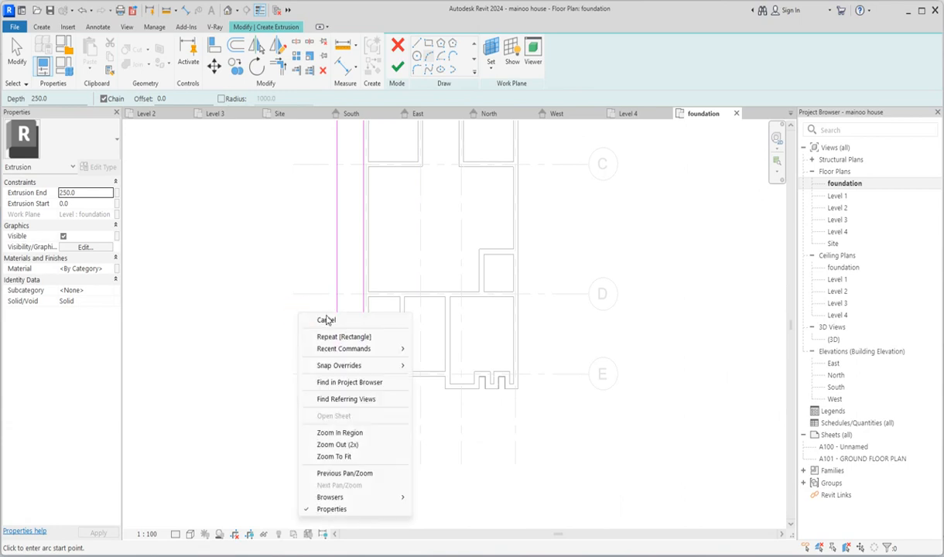
{"action": "left_click", "coordinate": [330, 320]}
{"action": "scroll", "coordinate": [341, 376], "scroll_direction": "up", "scroll_amount": 2}
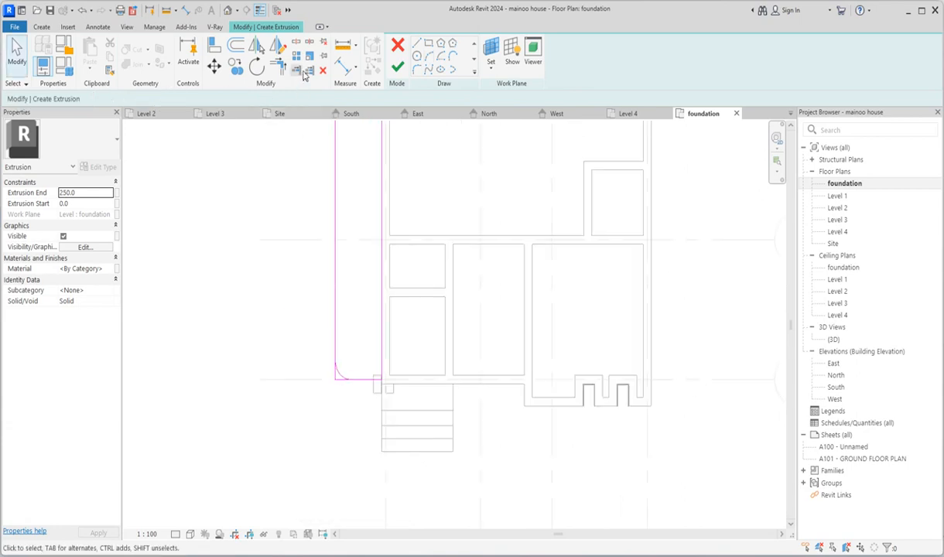
{"action": "left_click", "coordinate": [279, 65]}
{"action": "left_click", "coordinate": [338, 374]}
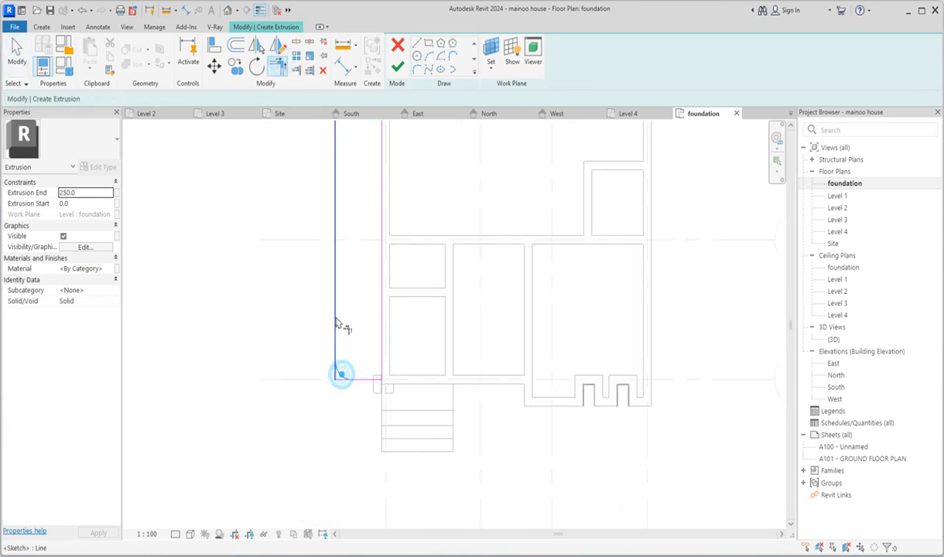
{"action": "left_click", "coordinate": [335, 316]}
{"action": "left_click", "coordinate": [367, 386]}
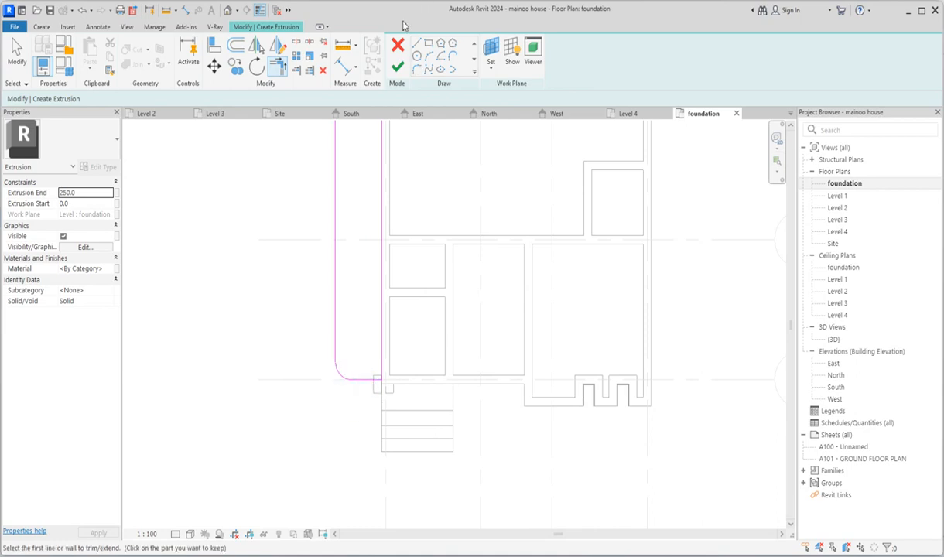
{"action": "left_click", "coordinate": [398, 69]}
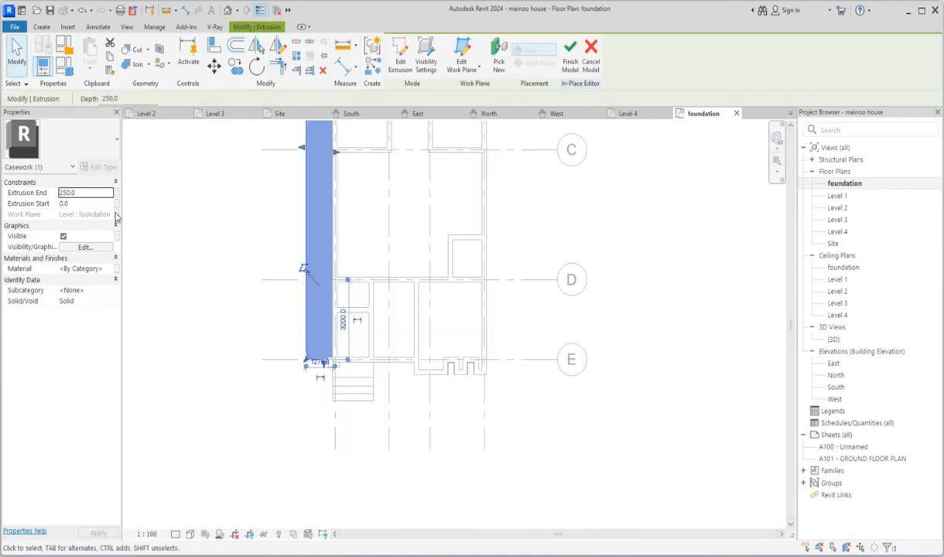
Step: Set the extrusion's end to 200 mm
{"action": "left_click", "coordinate": [93, 194]}
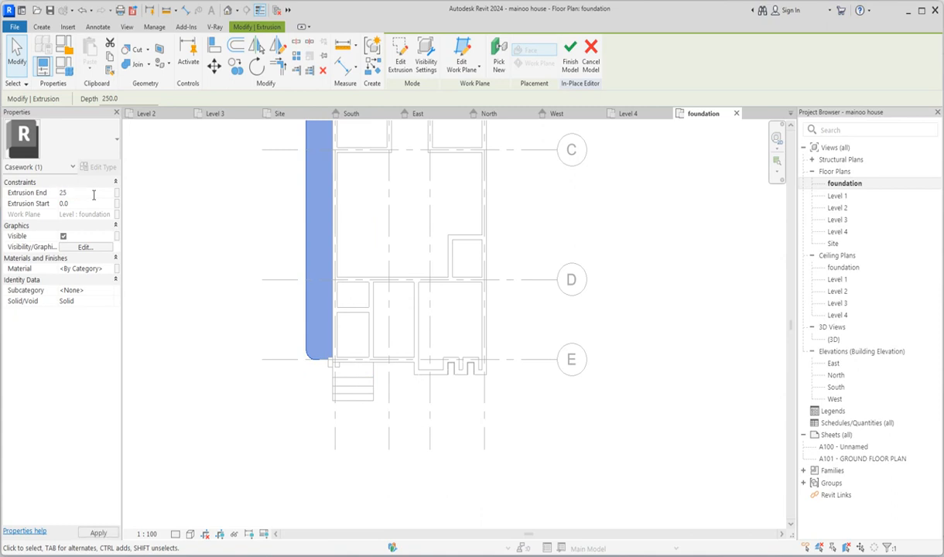
{"action": "left_click", "coordinate": [186, 252]}
{"action": "left_click", "coordinate": [306, 256]}
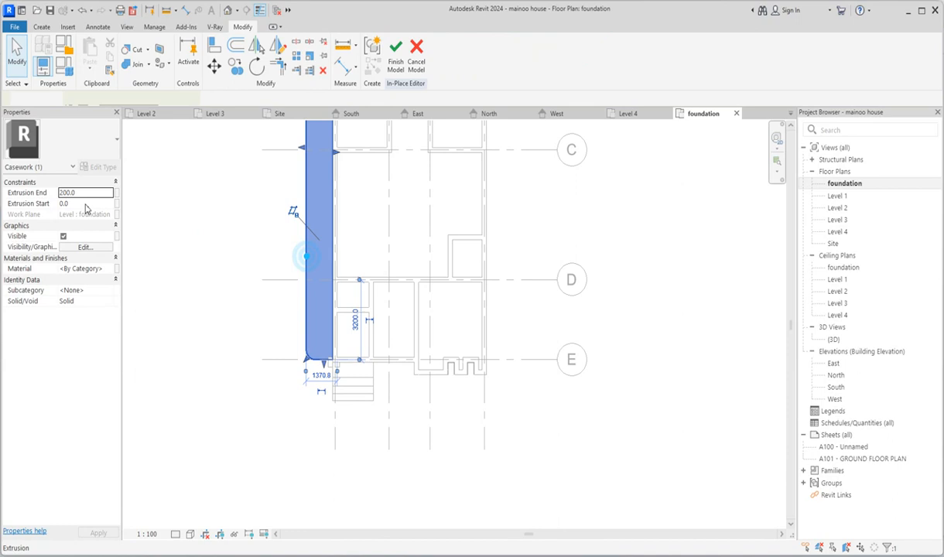
Step: Open the material selection for the extrusion and enable Use Render Appearance on the Aluminium material
{"action": "left_click", "coordinate": [112, 273]}
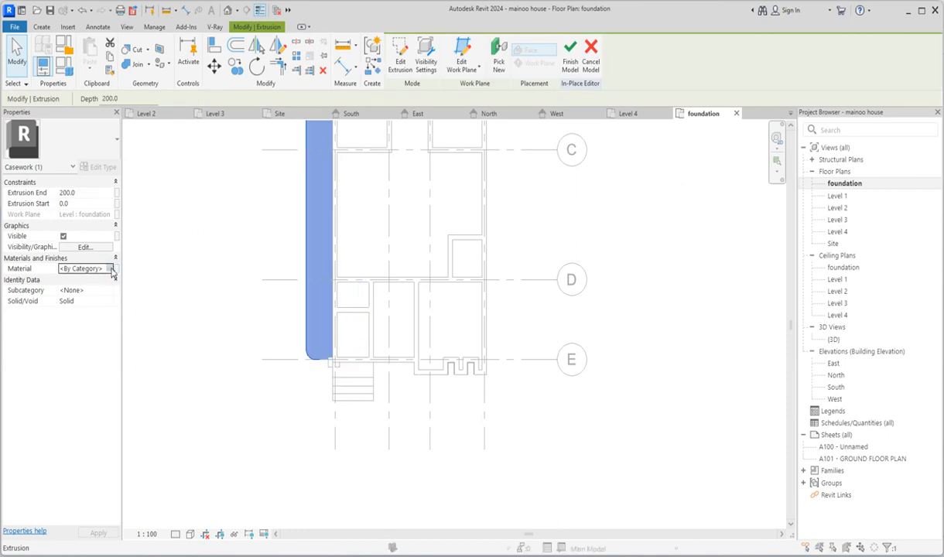
{"action": "left_click", "coordinate": [112, 273]}
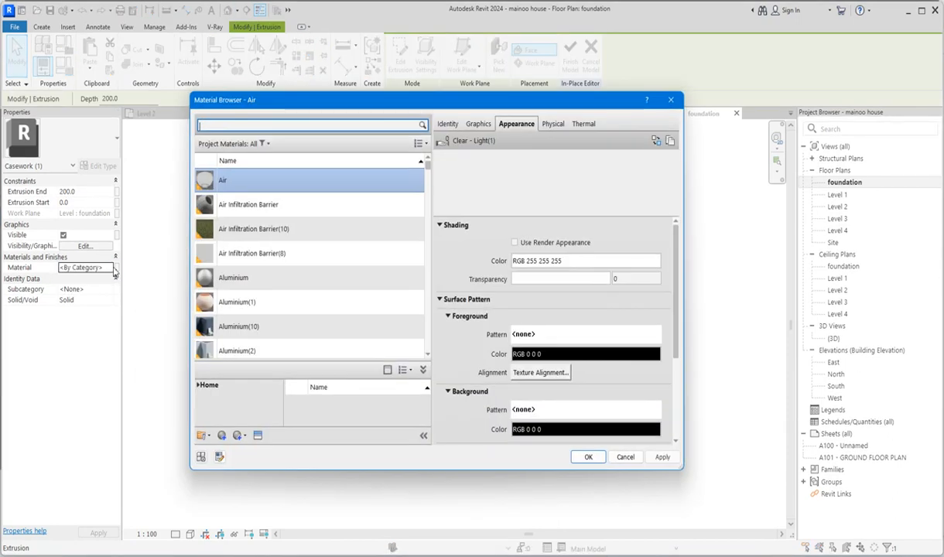
{"action": "left_click", "coordinate": [250, 283]}
{"action": "right_click", "coordinate": [250, 280]}
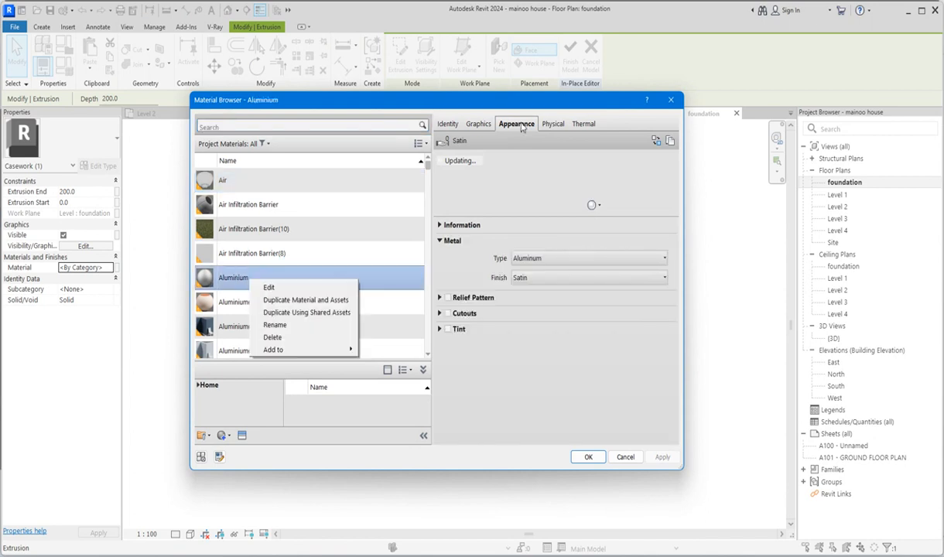
{"action": "left_click", "coordinate": [478, 125]}
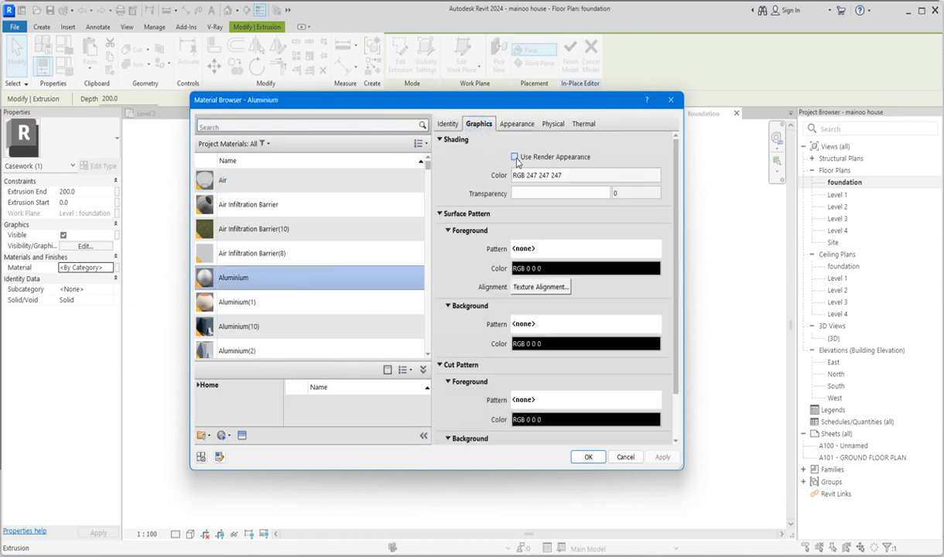
{"action": "left_click", "coordinate": [514, 156]}
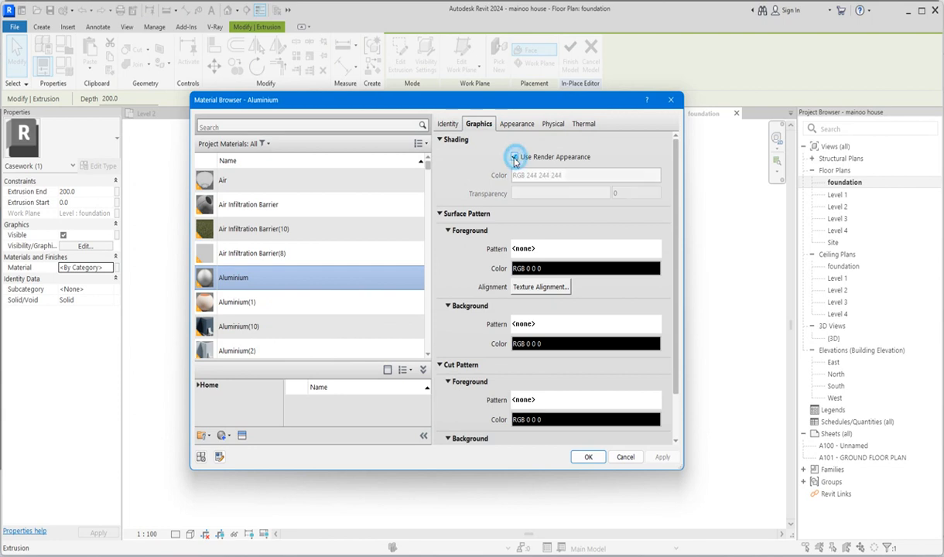
Step: Duplicate the Aluminium material and replace the copy's appearance asset with ABS (White) from the Plastic category of the Appearance Library
{"action": "right_click", "coordinate": [261, 279]}
{"action": "left_click", "coordinate": [308, 308]}
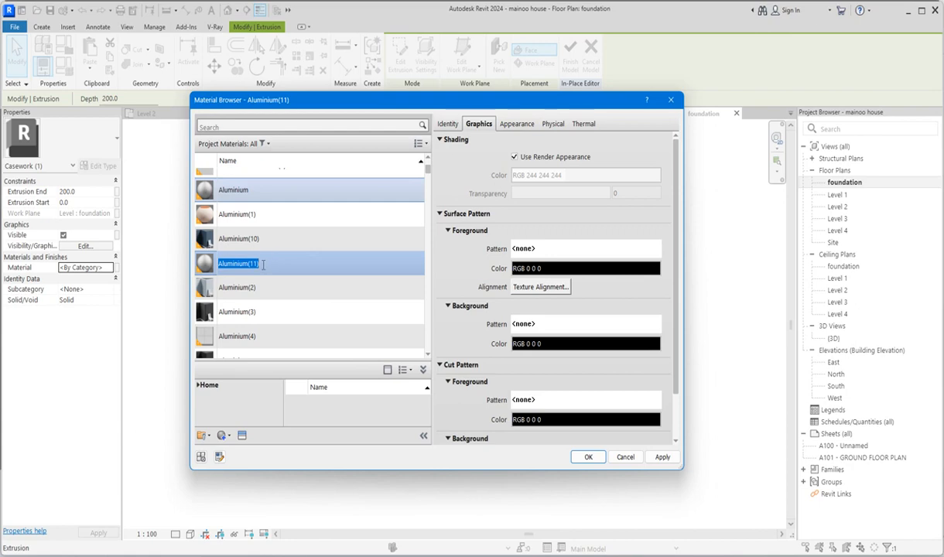
{"action": "left_click", "coordinate": [499, 124]}
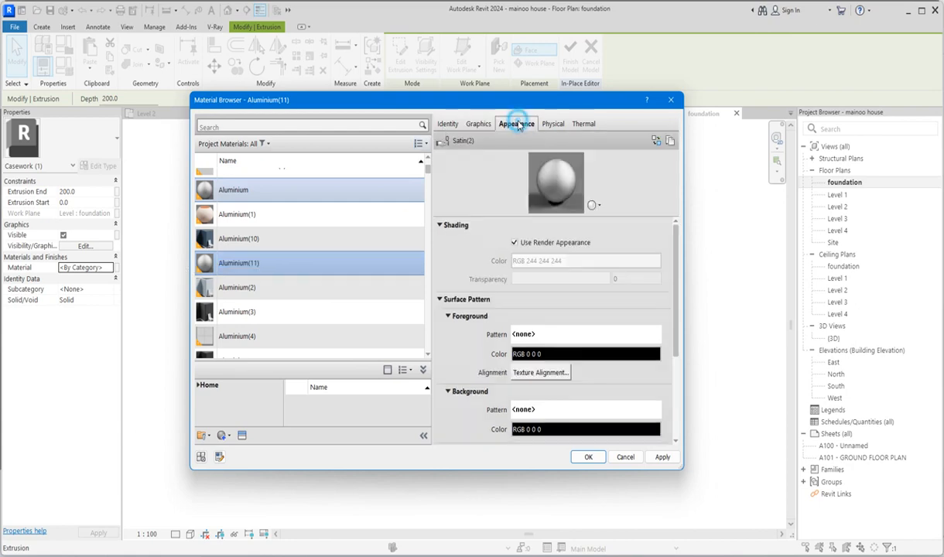
{"action": "left_click", "coordinate": [653, 140]}
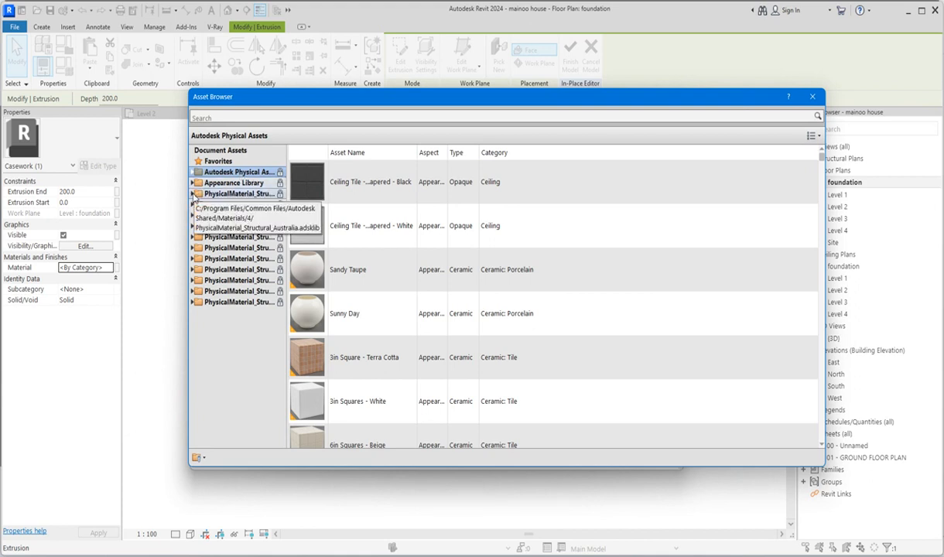
{"action": "left_click", "coordinate": [194, 184]}
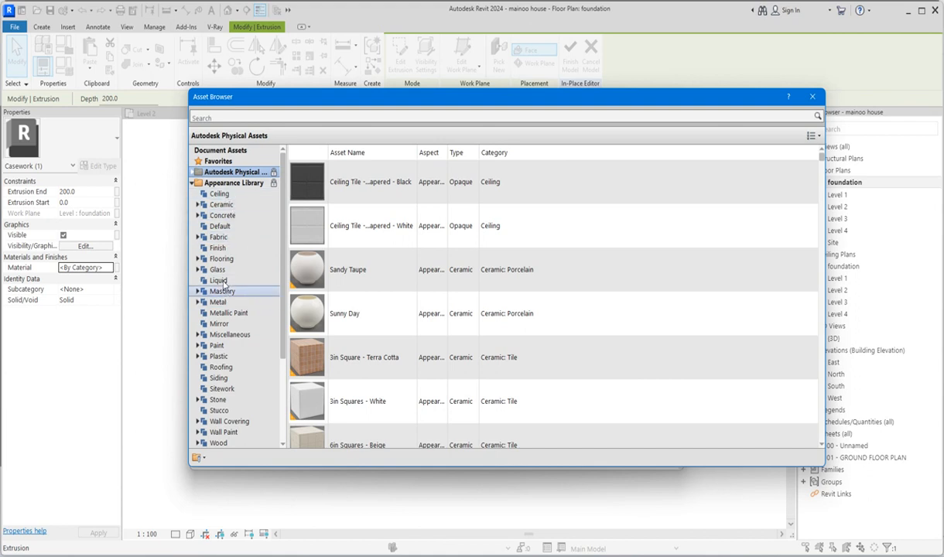
{"action": "scroll", "coordinate": [232, 248], "scroll_direction": "down", "scroll_amount": 2}
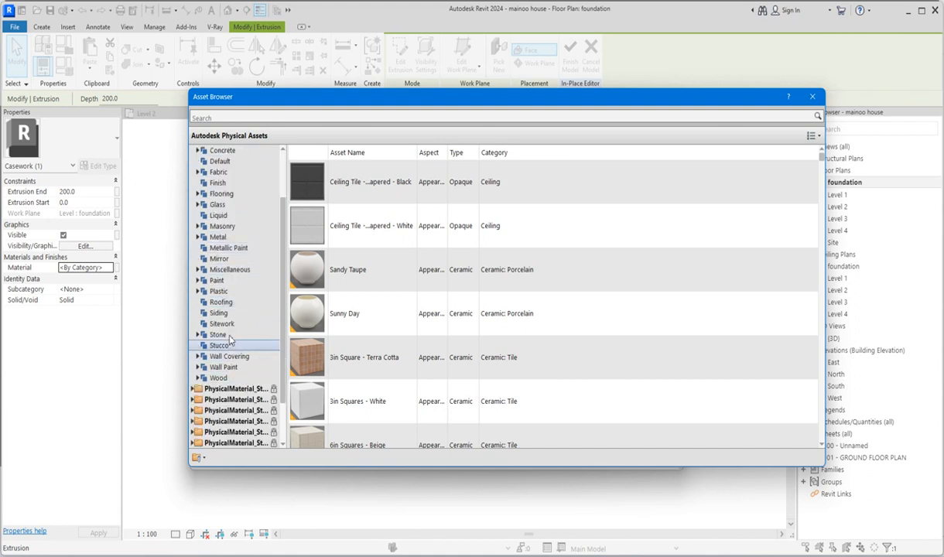
{"action": "left_click", "coordinate": [220, 291]}
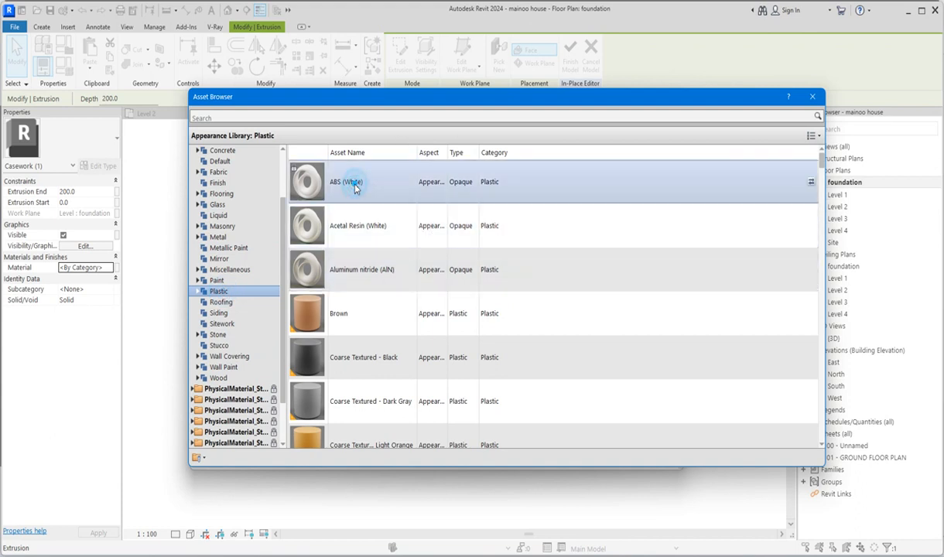
{"action": "left_click", "coordinate": [356, 188]}
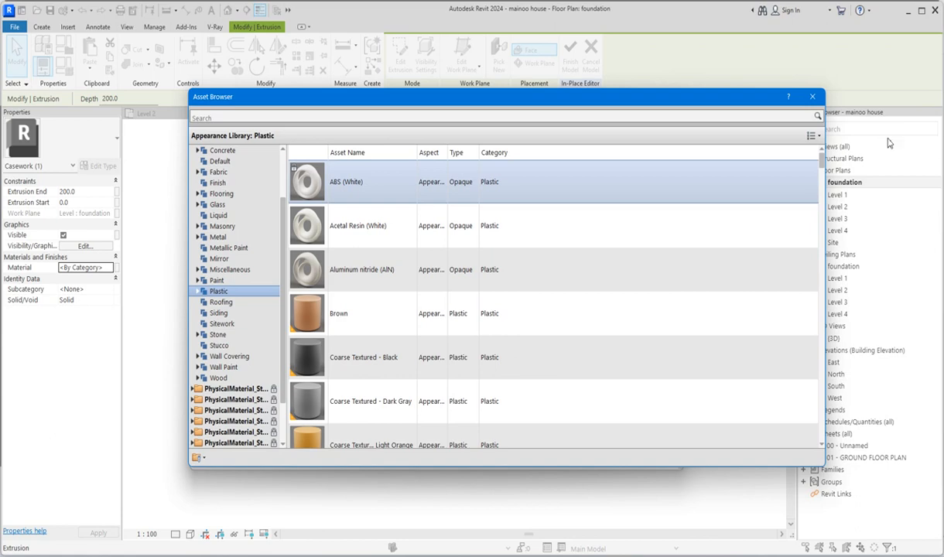
{"action": "left_click", "coordinate": [812, 96]}
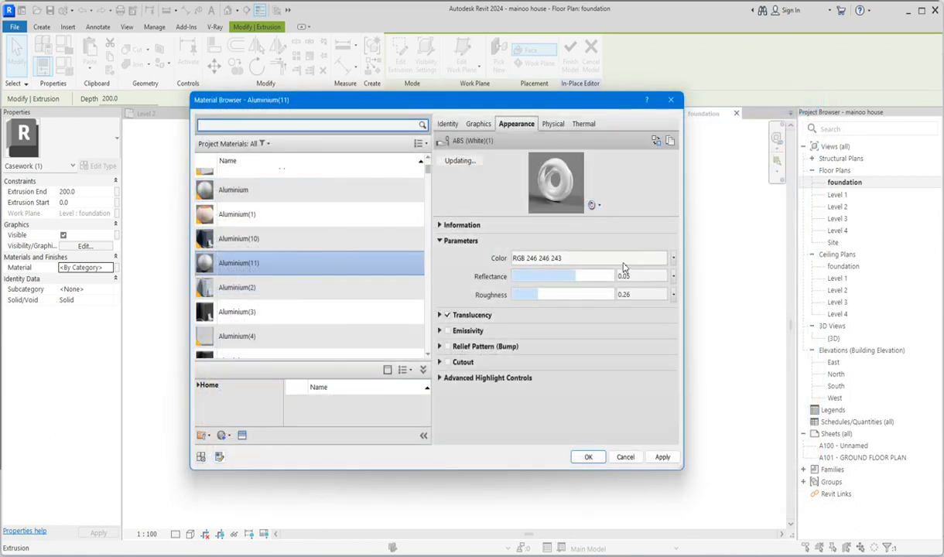
Step: Set the appearance colour to RGB 255 255 255, reflectance to 0.03 and roughness to 0.34, and assign the material to the extrusion
{"action": "left_click", "coordinate": [662, 258]}
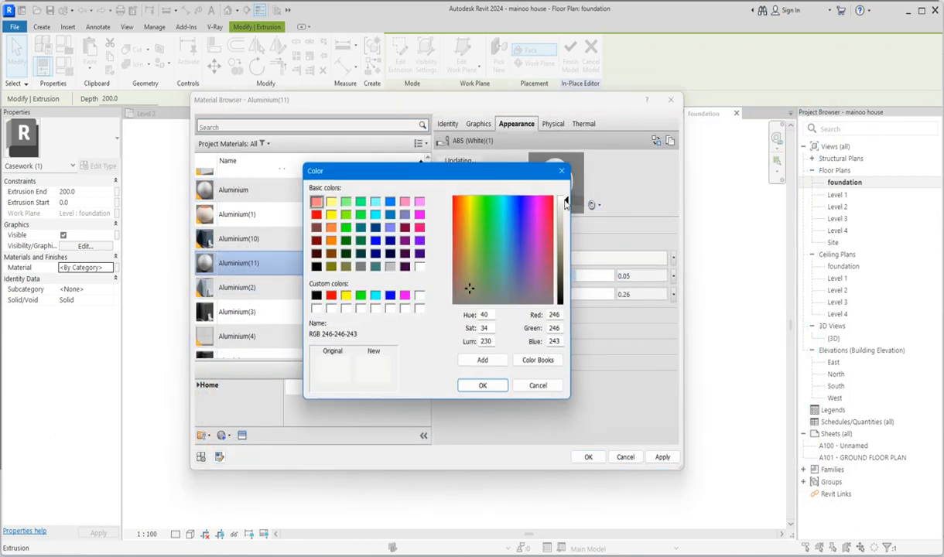
{"action": "left_click_drag", "start_coordinate": [565, 201], "coordinate": [565, 198]}
{"action": "left_click", "coordinate": [483, 387]}
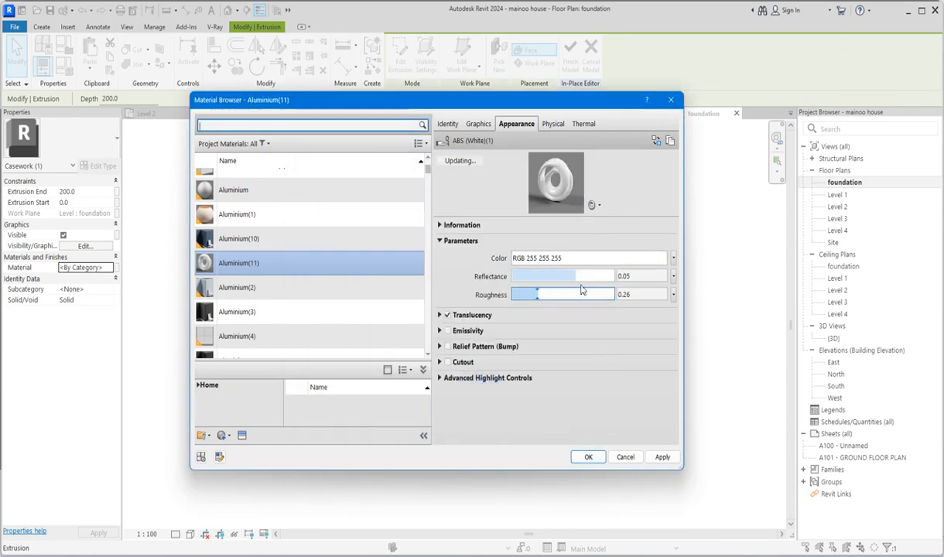
{"action": "left_click_drag", "start_coordinate": [574, 279], "coordinate": [555, 279]}
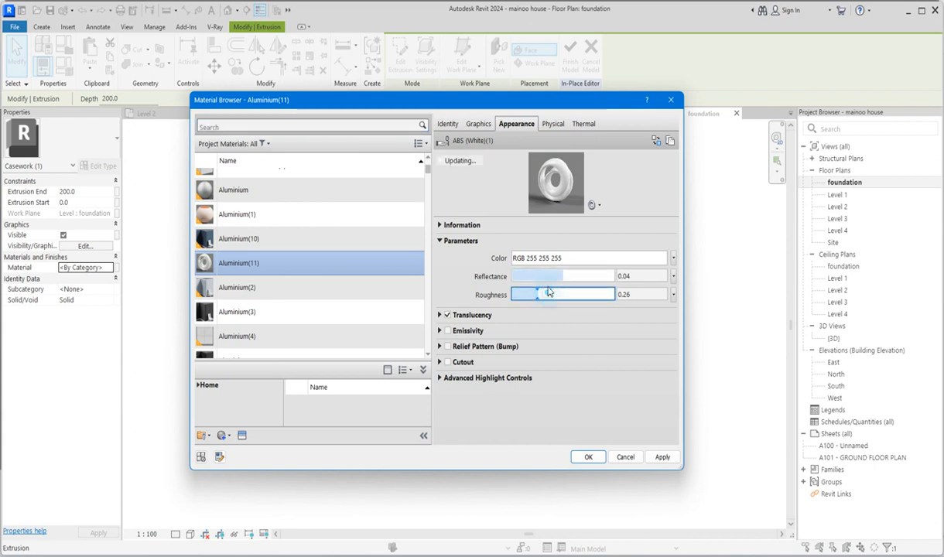
{"action": "left_click_drag", "start_coordinate": [545, 296], "coordinate": [550, 280]}
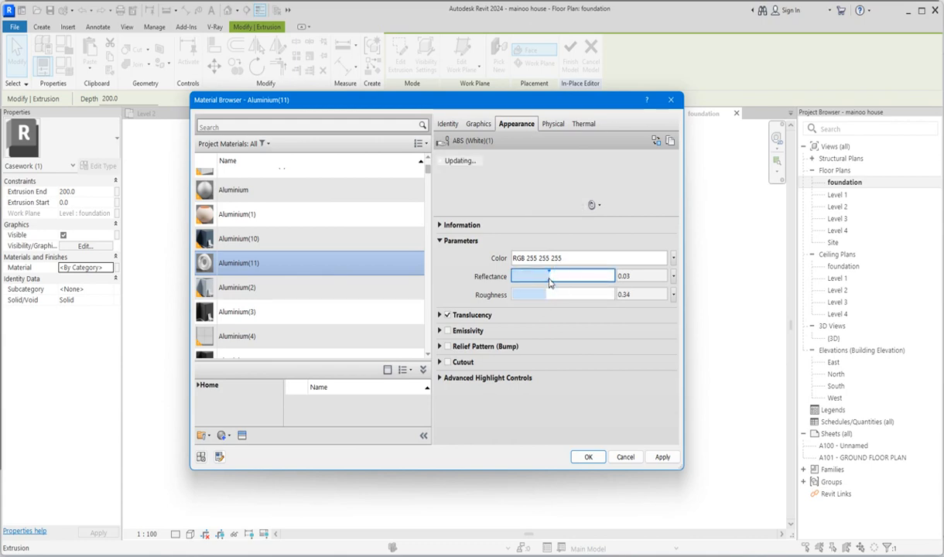
{"action": "left_click", "coordinate": [588, 458]}
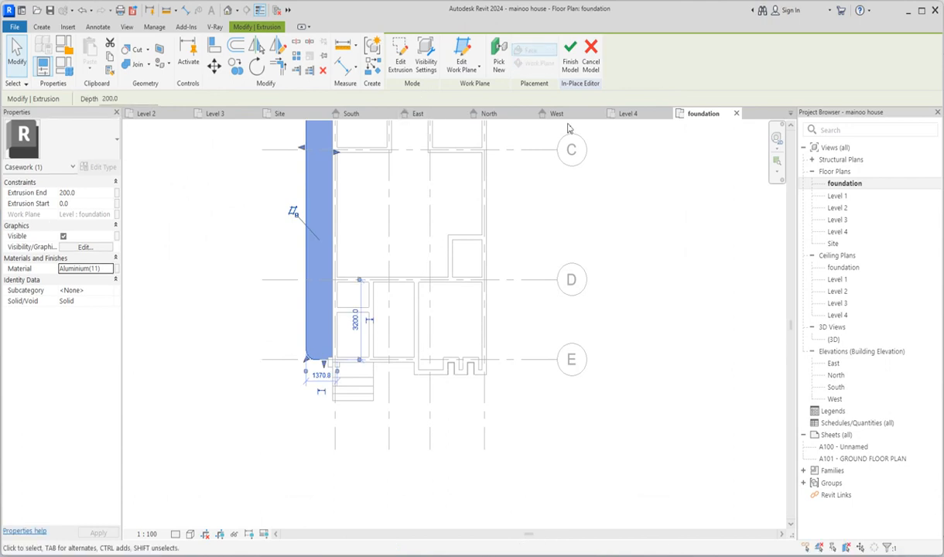
Step: Open the South elevation with the low extrusion beside the entrance steps in view
{"action": "double_click", "coordinate": [839, 389]}
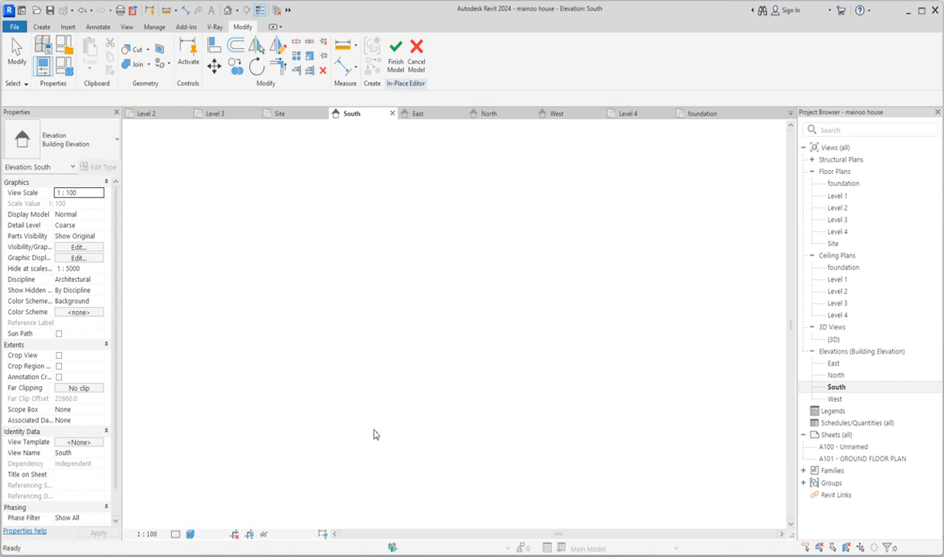
{"action": "left_click", "coordinate": [274, 449]}
{"action": "scroll", "coordinate": [271, 433], "scroll_direction": "up", "scroll_amount": 4}
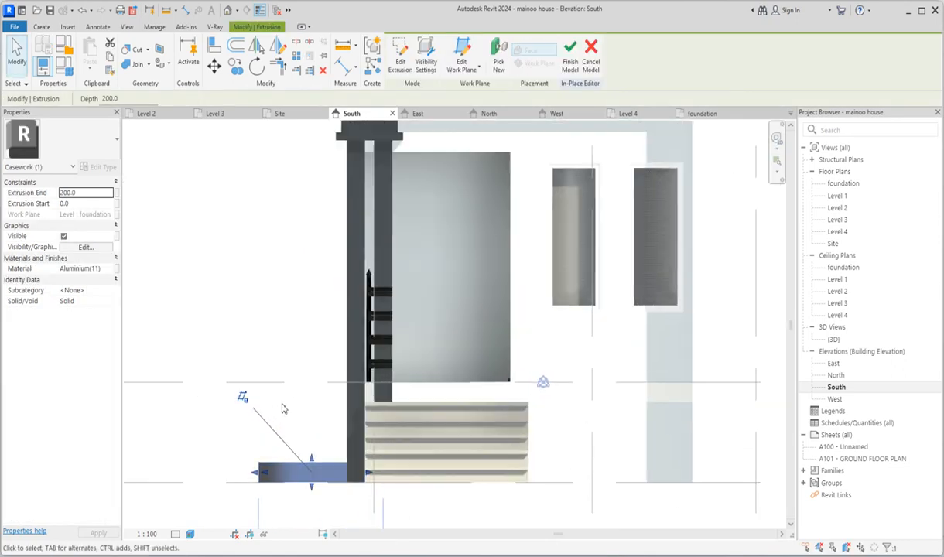
Step: Copy the extrusion beside the corner column with a 1 mm offset and pull one copy's outer end slightly inward
{"action": "left_click", "coordinate": [300, 399]}
{"action": "left_click", "coordinate": [310, 466]}
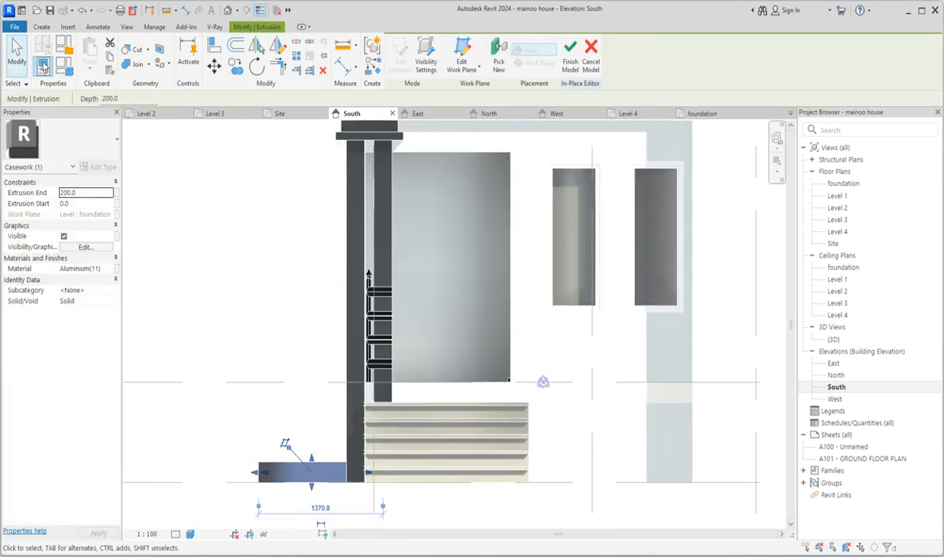
{"action": "scroll", "coordinate": [297, 465], "scroll_direction": "up", "scroll_amount": 4}
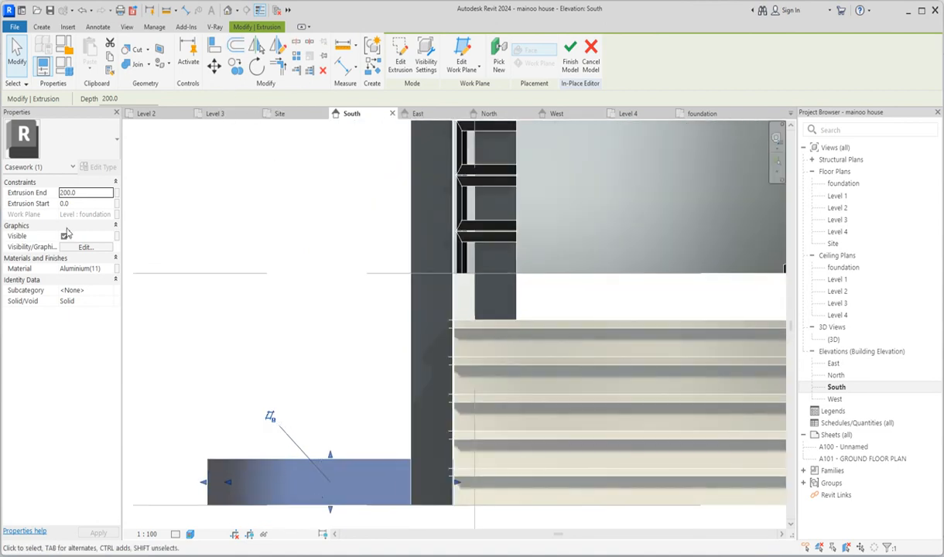
{"action": "left_click", "coordinate": [237, 70]}
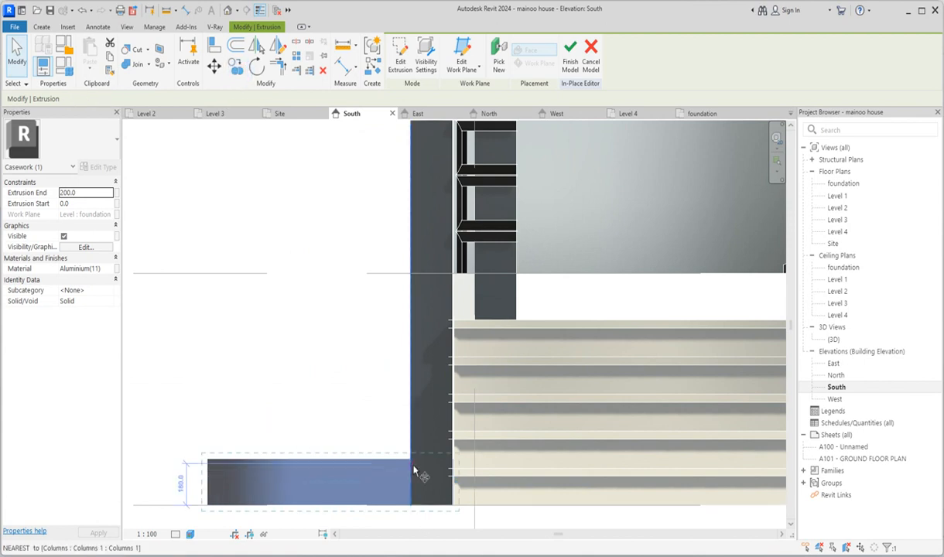
{"action": "left_click", "coordinate": [408, 422]}
{"action": "type", "text": "1"}
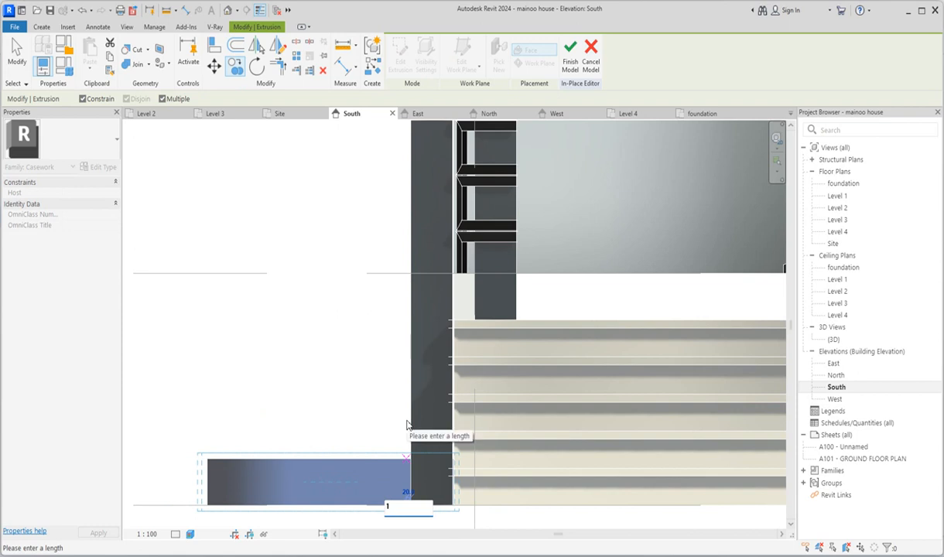
{"action": "key", "text": "Return"}
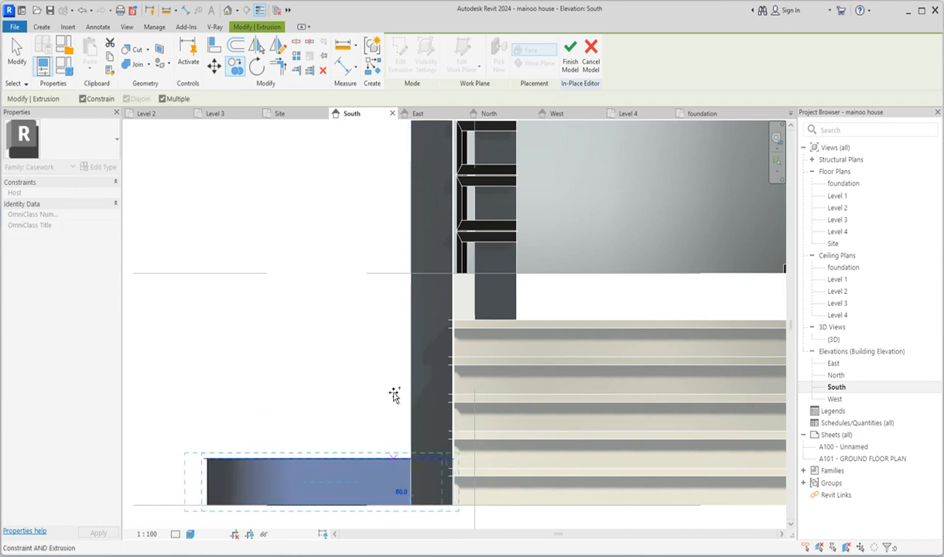
{"action": "key", "text": "Escape"}
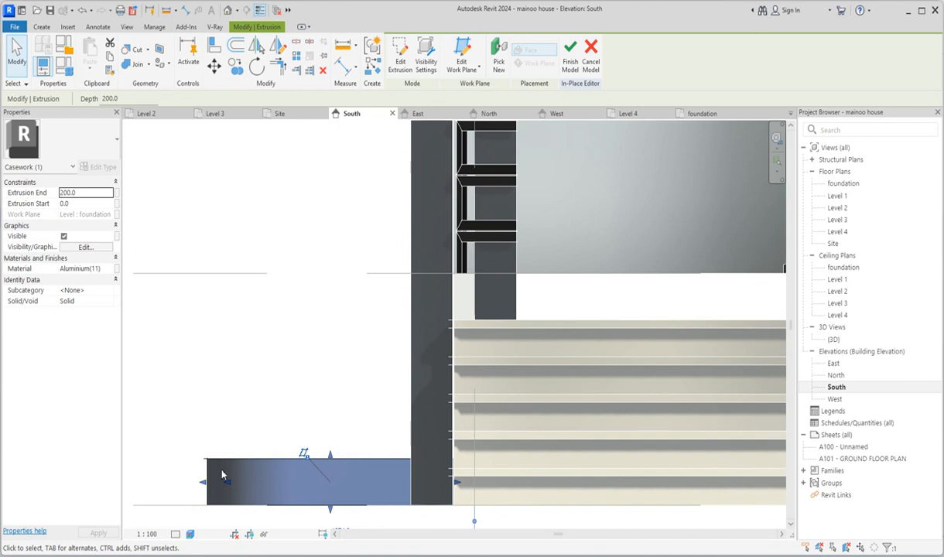
{"action": "left_click_drag", "start_coordinate": [217, 486], "coordinate": [217, 486]}
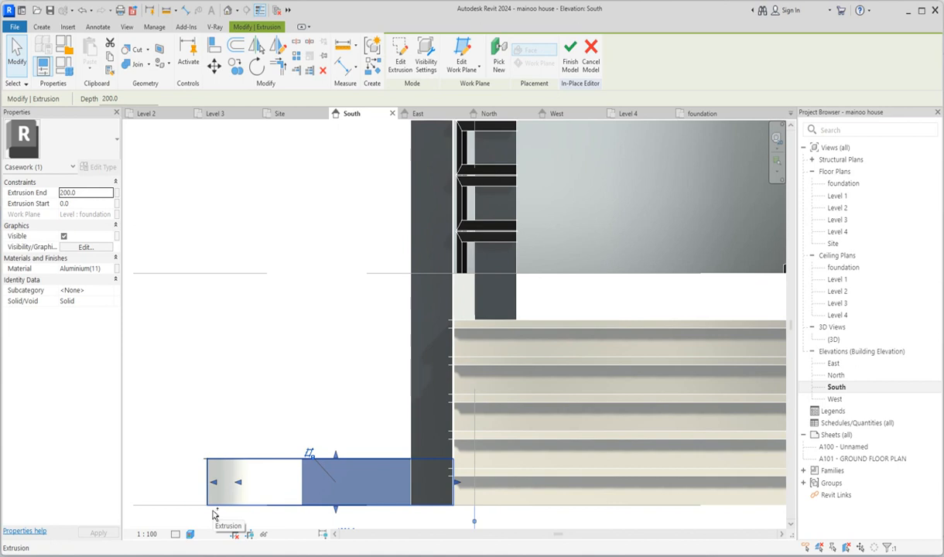
{"action": "left_click", "coordinate": [220, 511]}
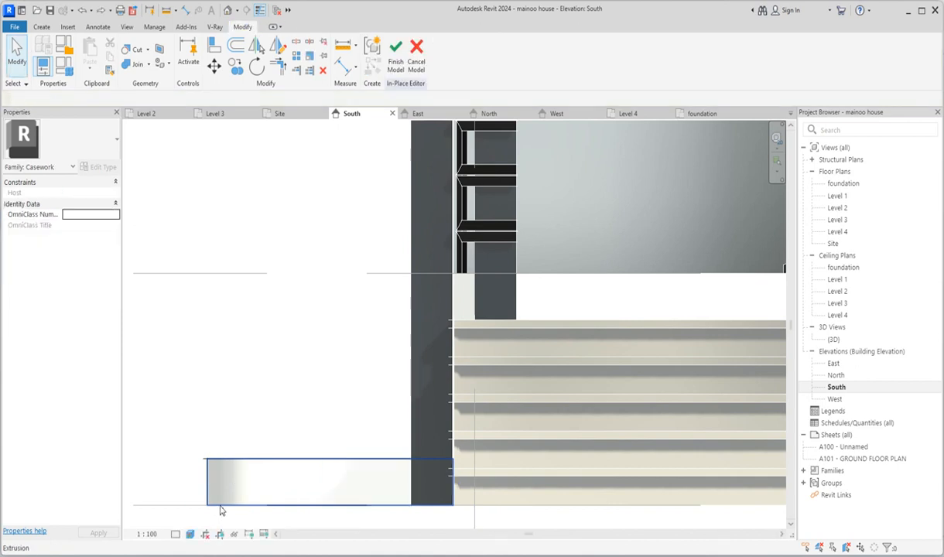
Step: Open the copied extrusion's sketch in the foundation floor plan and set its extrusion end to 230
{"action": "left_click", "coordinate": [275, 464]}
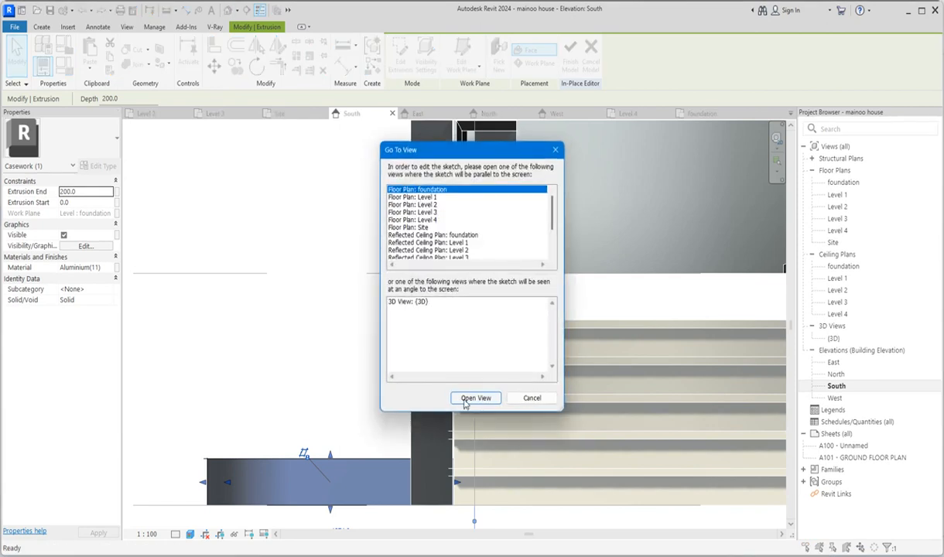
{"action": "left_click", "coordinate": [476, 398]}
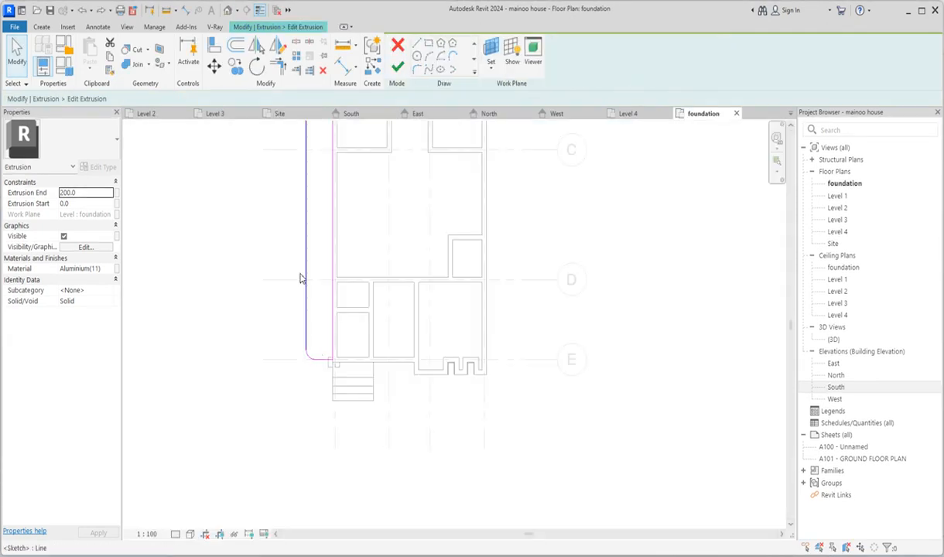
{"action": "double_click", "coordinate": [66, 192]}
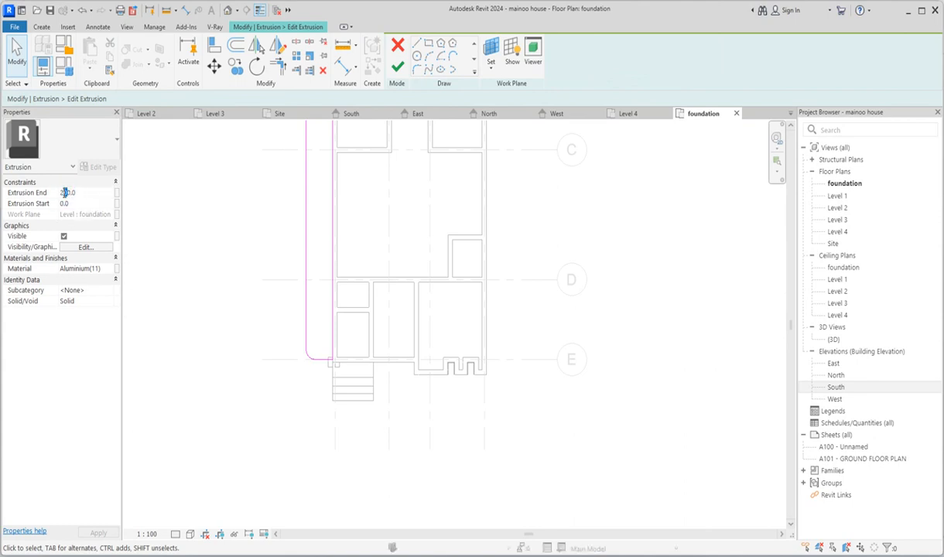
{"action": "type", "text": "230"}
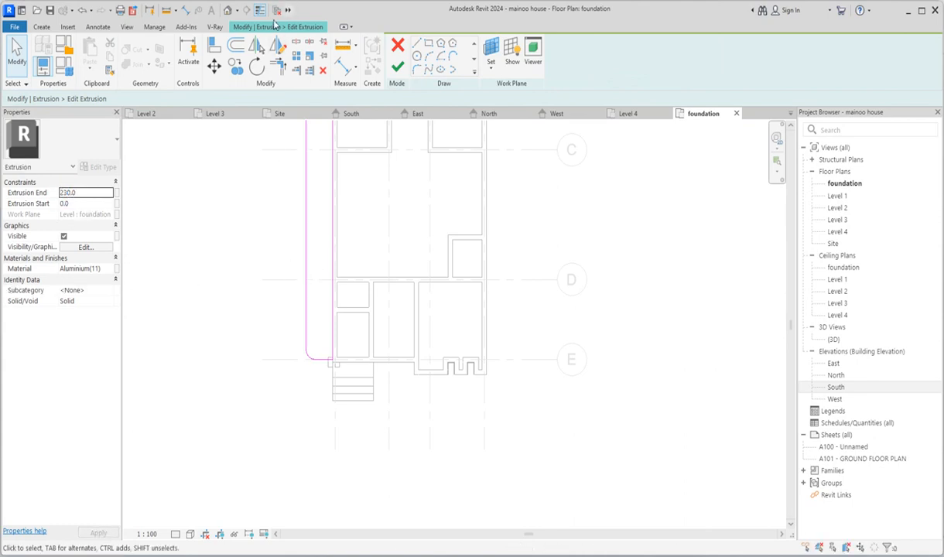
Step: Offset the sketch's outer side, rounded corner and both end lines inward by 150 without keeping copies, and finish the sketch
{"action": "left_click", "coordinate": [239, 48]}
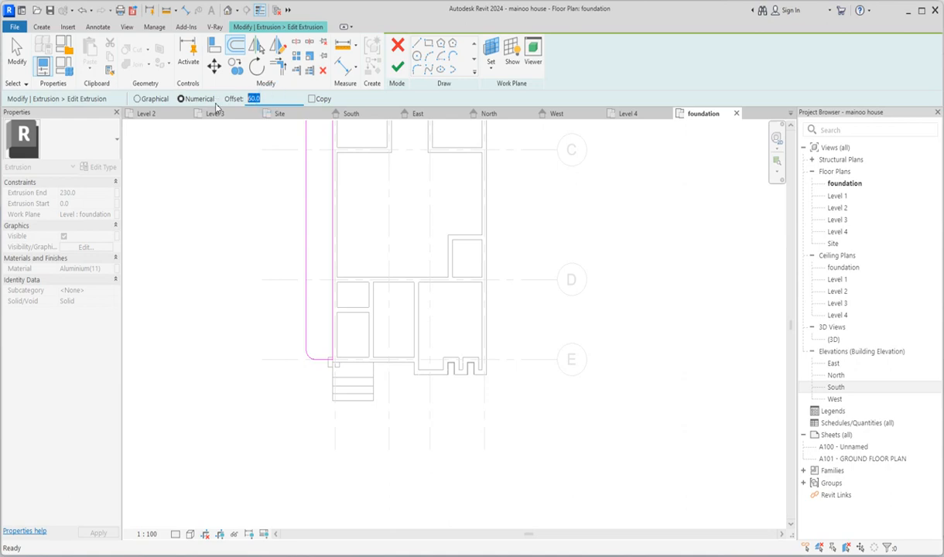
{"action": "type", "text": "150"}
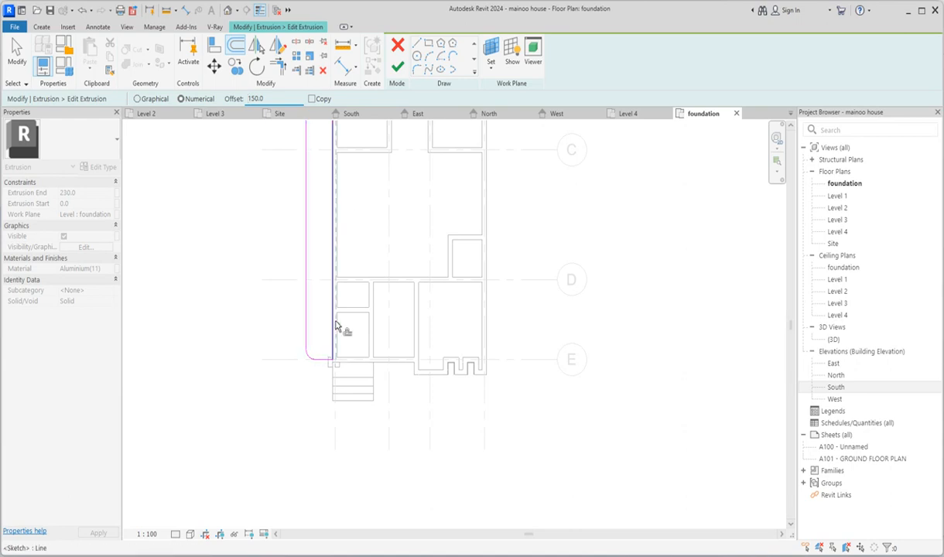
{"action": "scroll", "coordinate": [321, 358], "scroll_direction": "up", "scroll_amount": 3}
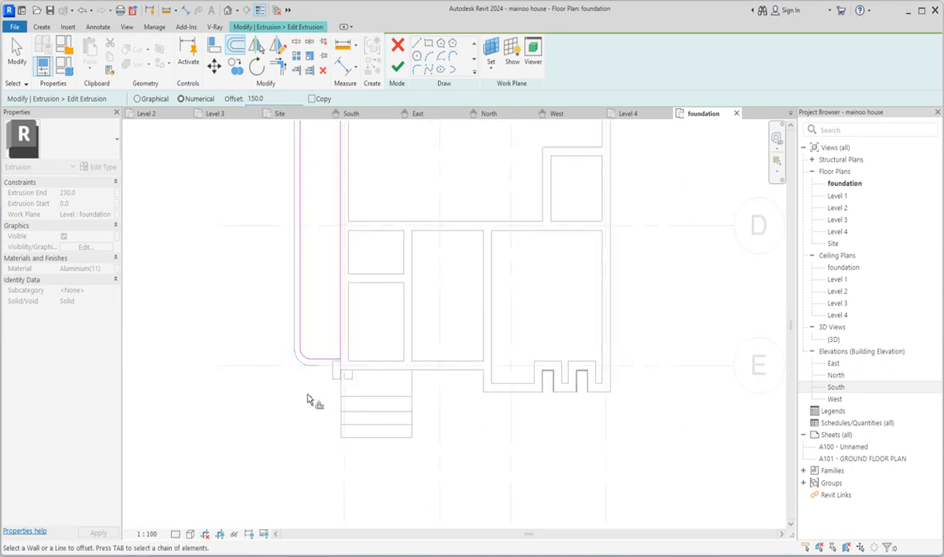
{"action": "scroll", "coordinate": [280, 458], "scroll_direction": "down", "scroll_amount": 2}
{"action": "scroll", "coordinate": [281, 455], "scroll_direction": "down", "scroll_amount": 5}
{"action": "scroll", "coordinate": [288, 202], "scroll_direction": "up", "scroll_amount": 4}
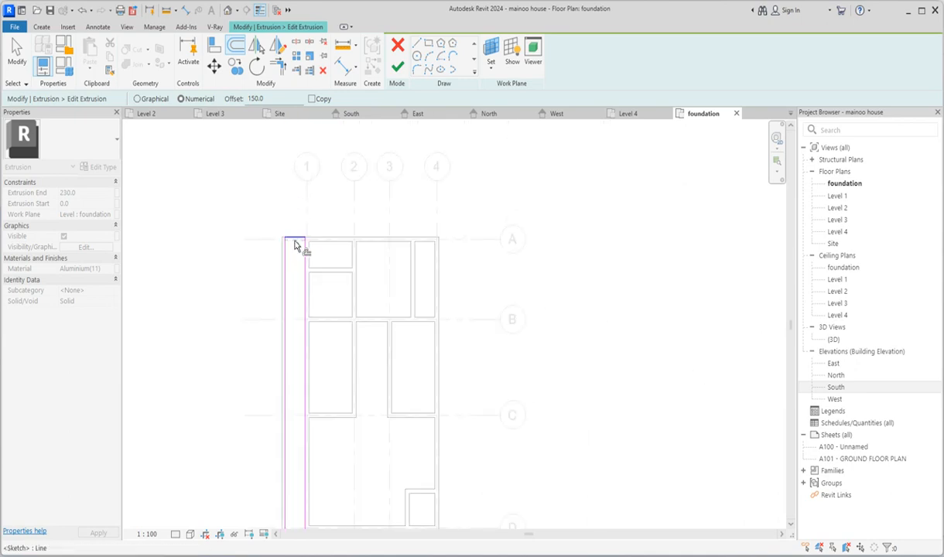
{"action": "left_click", "coordinate": [294, 243]}
{"action": "left_click", "coordinate": [400, 68]}
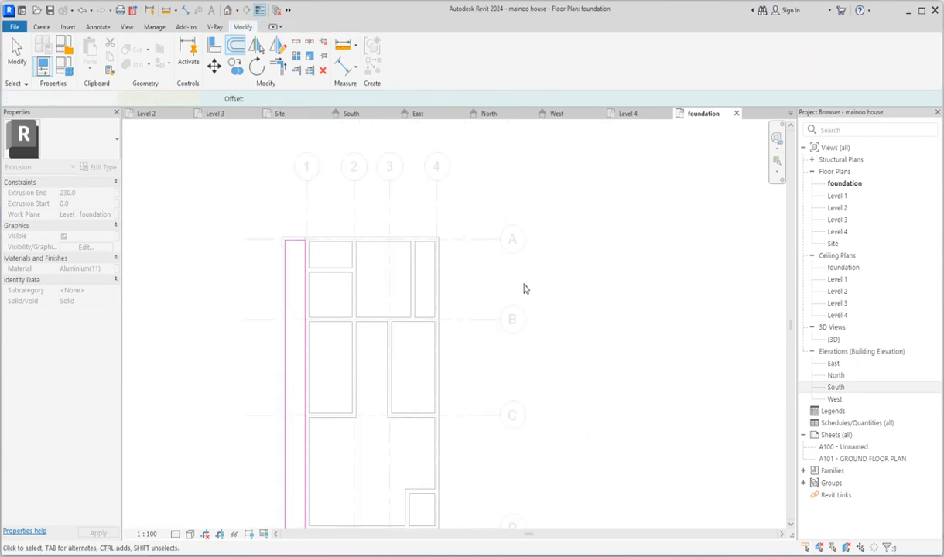
{"action": "scroll", "coordinate": [529, 293], "scroll_direction": "down", "scroll_amount": 3}
{"action": "left_click", "coordinate": [303, 312]}
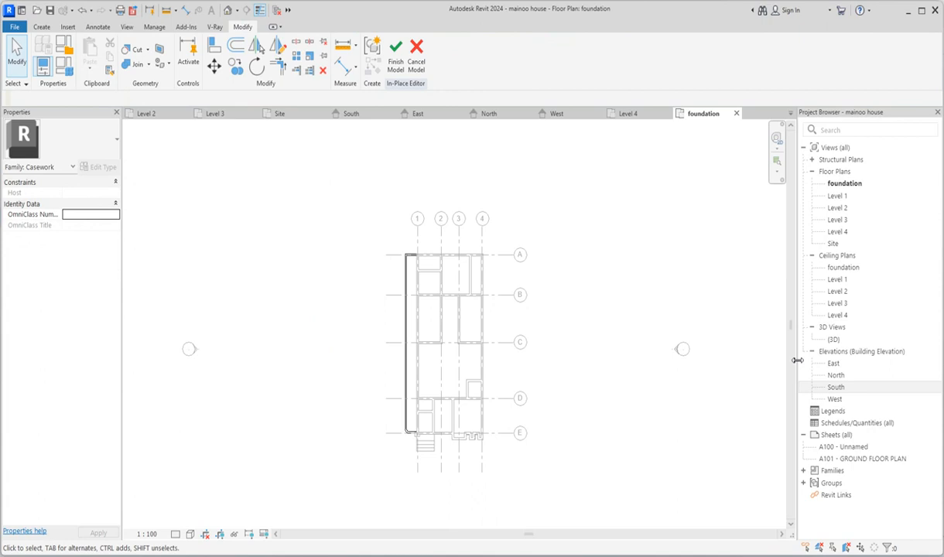
Step: Duplicate the Aluminium(11) material together with its assets for the inner 230-high extrusion
{"action": "left_click", "coordinate": [418, 329]}
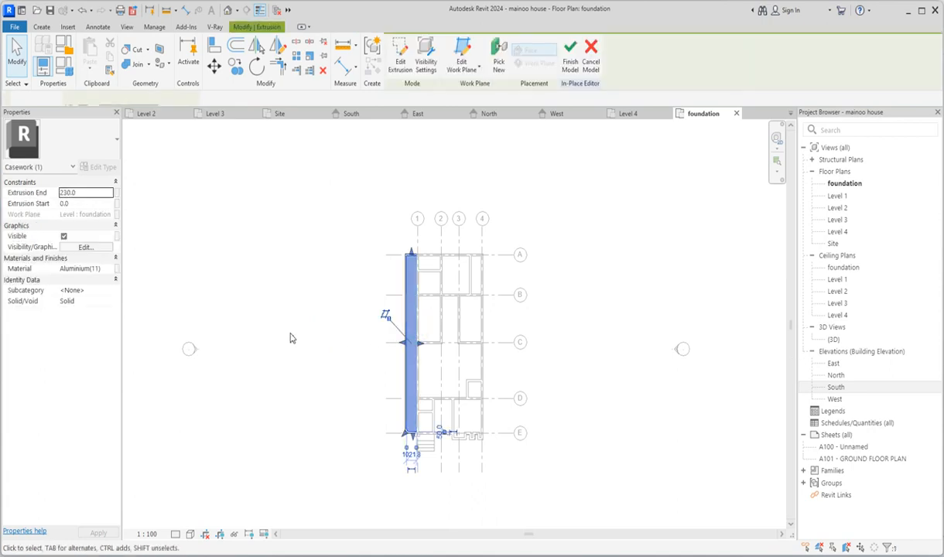
{"action": "left_click", "coordinate": [110, 268]}
{"action": "left_click", "coordinate": [110, 269]}
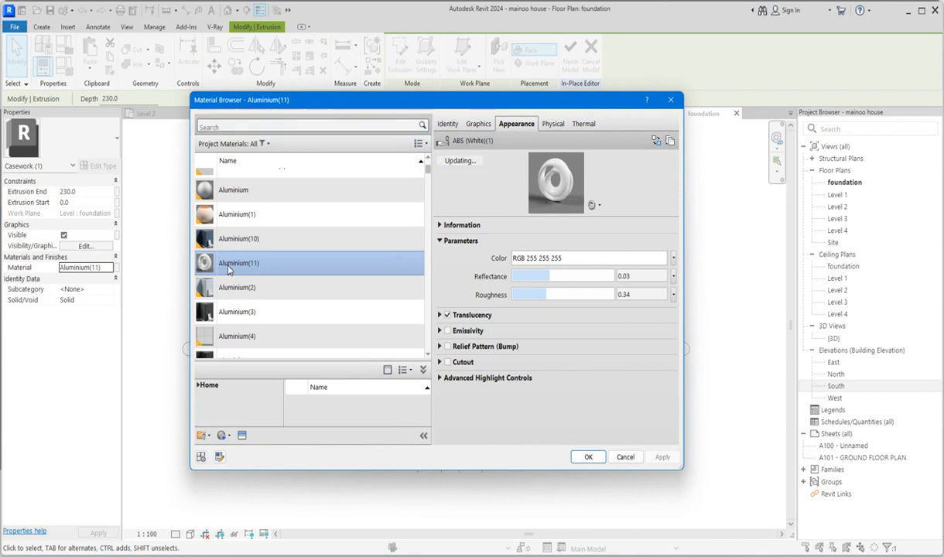
{"action": "right_click", "coordinate": [229, 264]}
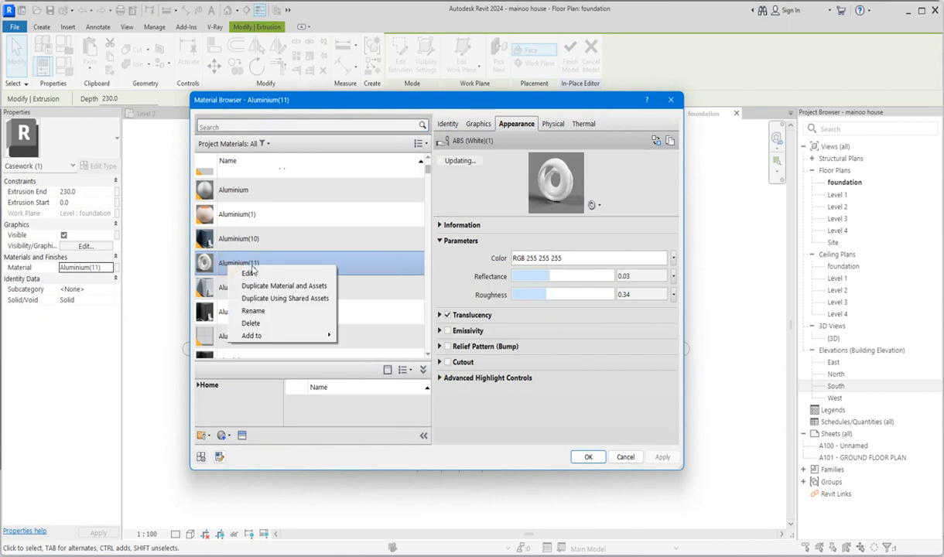
{"action": "left_click", "coordinate": [287, 288]}
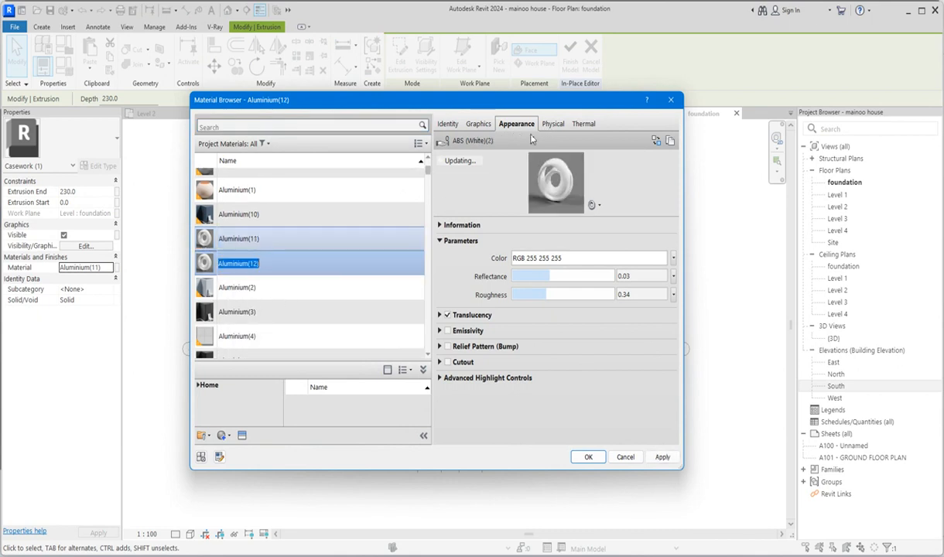
Step: Replace the duplicate's appearance with Grass - High Quality from the Appearance Library's Sitework category and assign the material to the inner extrusion
{"action": "left_click", "coordinate": [658, 140]}
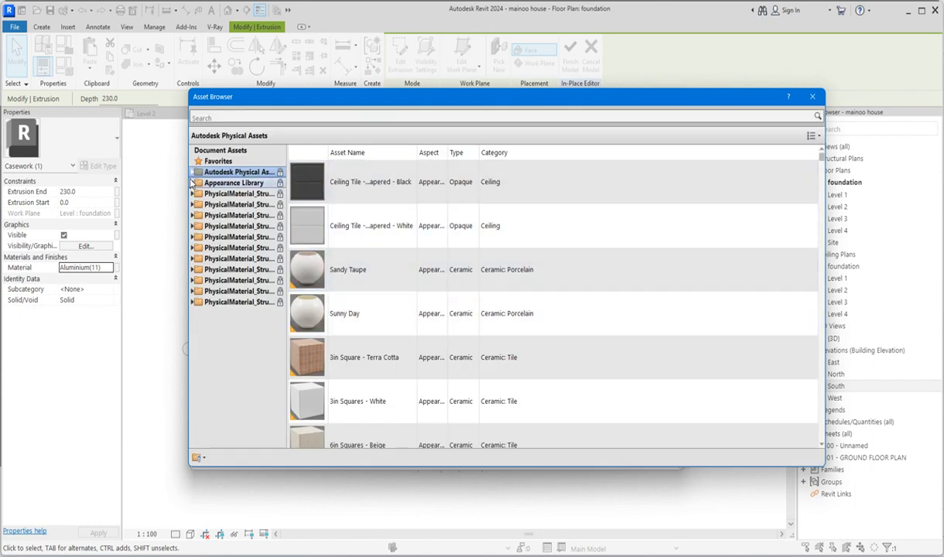
{"action": "left_click", "coordinate": [195, 182]}
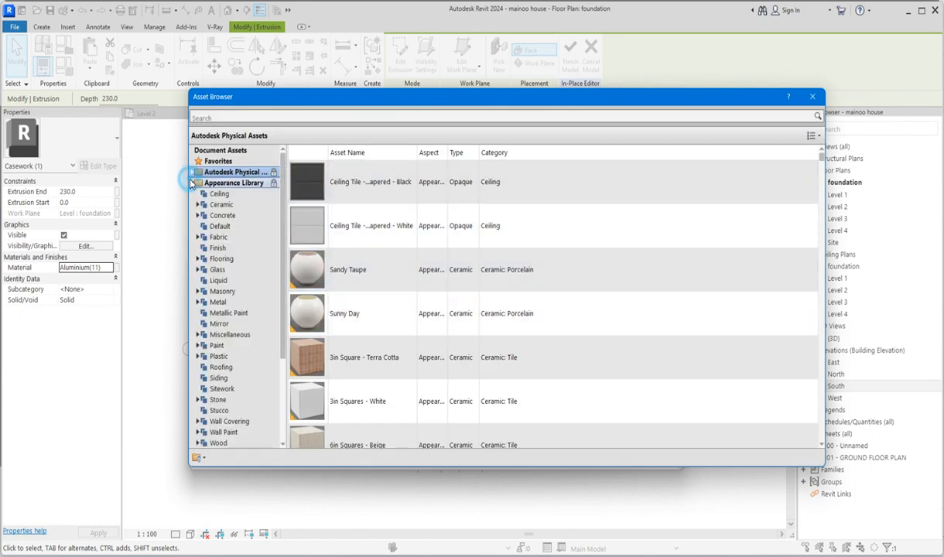
{"action": "left_click", "coordinate": [211, 389]}
{"action": "scroll", "coordinate": [403, 371], "scroll_direction": "down", "scroll_amount": 5}
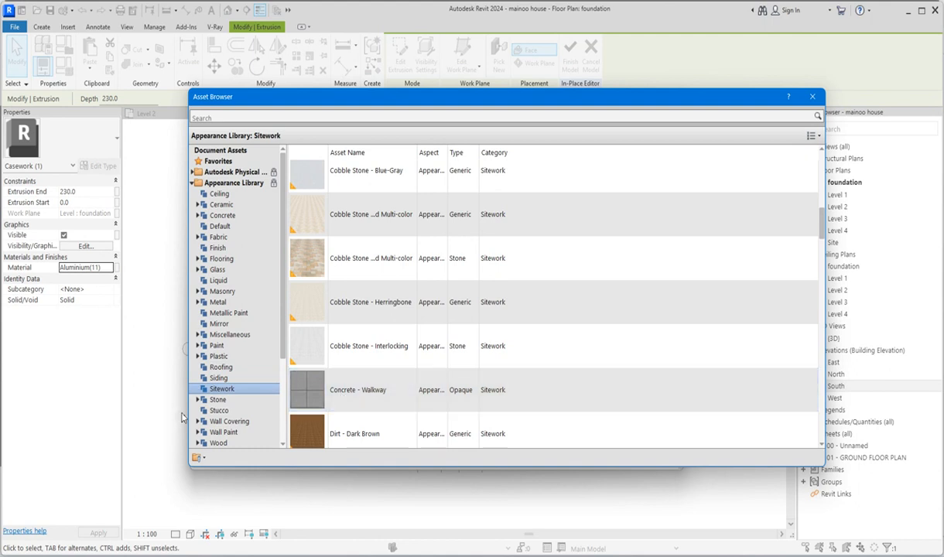
{"action": "scroll", "coordinate": [457, 382], "scroll_direction": "down", "scroll_amount": 4}
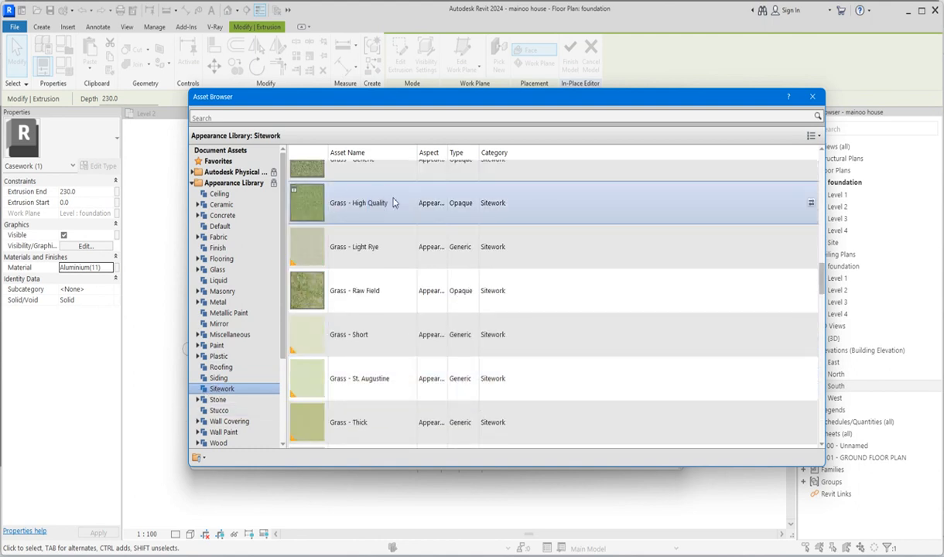
{"action": "scroll", "coordinate": [393, 202], "scroll_direction": "up", "scroll_amount": 1}
{"action": "left_click", "coordinate": [812, 98]}
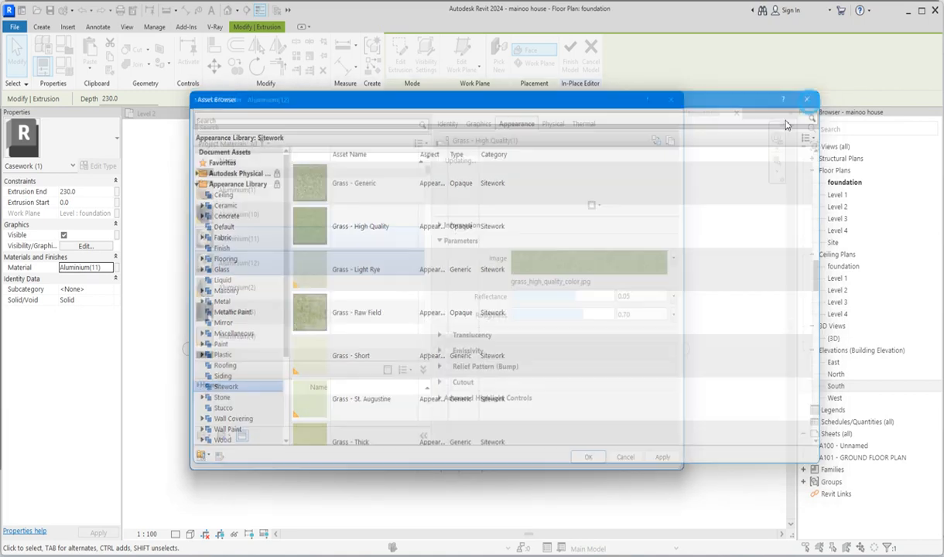
{"action": "left_click", "coordinate": [590, 458]}
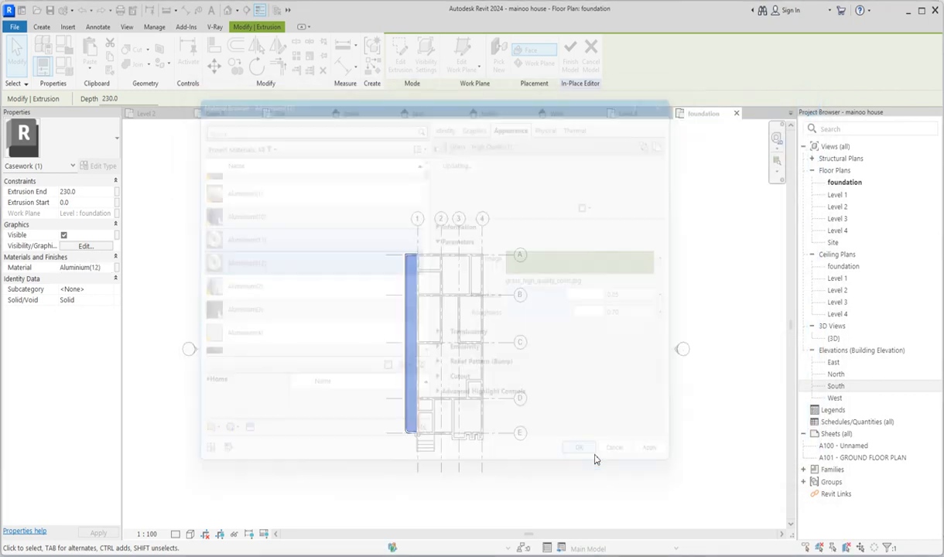
{"action": "left_click", "coordinate": [309, 348]}
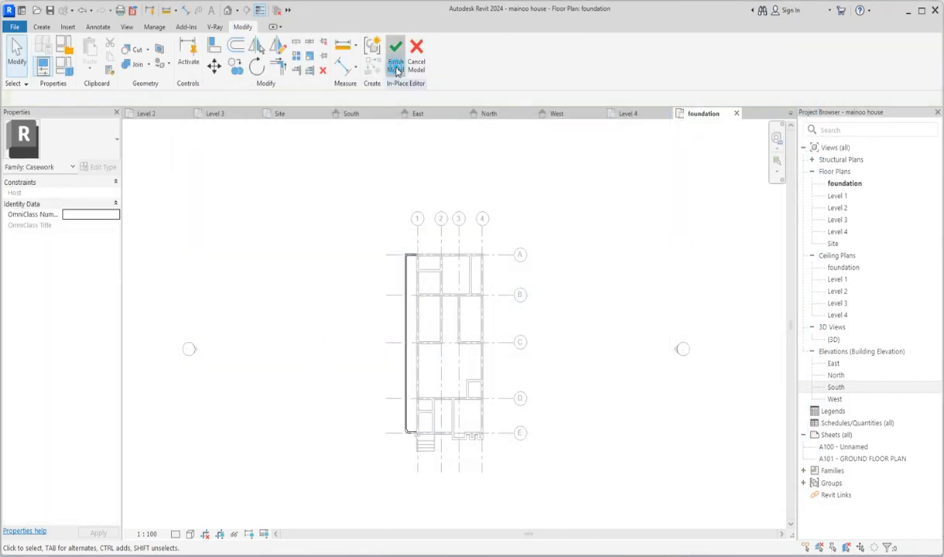
Step: Finish the in-place model and inspect the grass-filled pot along the house's side in the 3D view
{"action": "left_click", "coordinate": [395, 62]}
{"action": "double_click", "coordinate": [843, 339]}
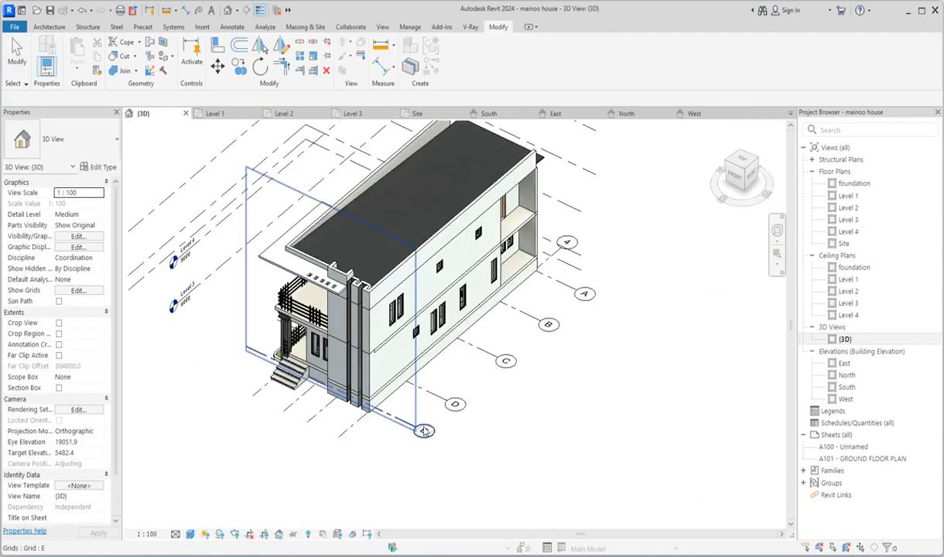
{"action": "left_click", "coordinate": [724, 167]}
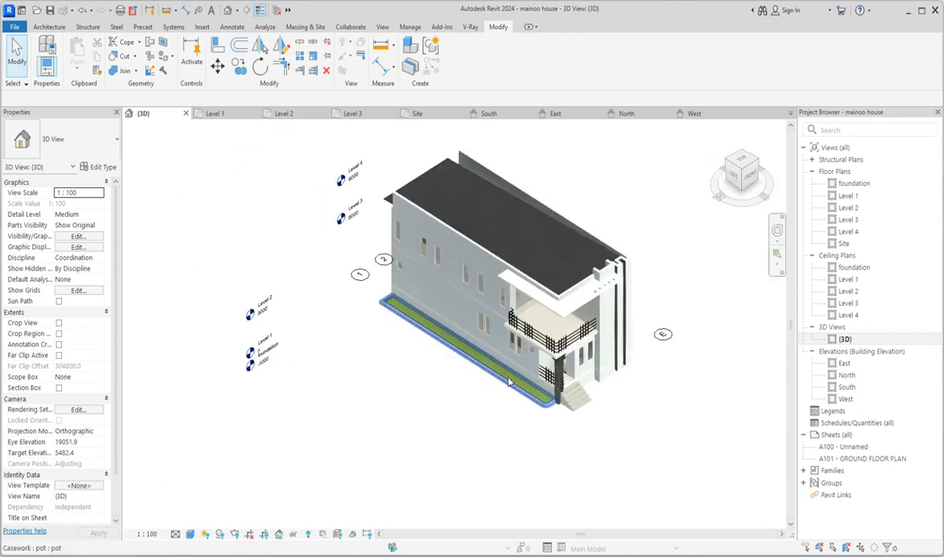
{"action": "scroll", "coordinate": [509, 381], "scroll_direction": "up", "scroll_amount": 6}
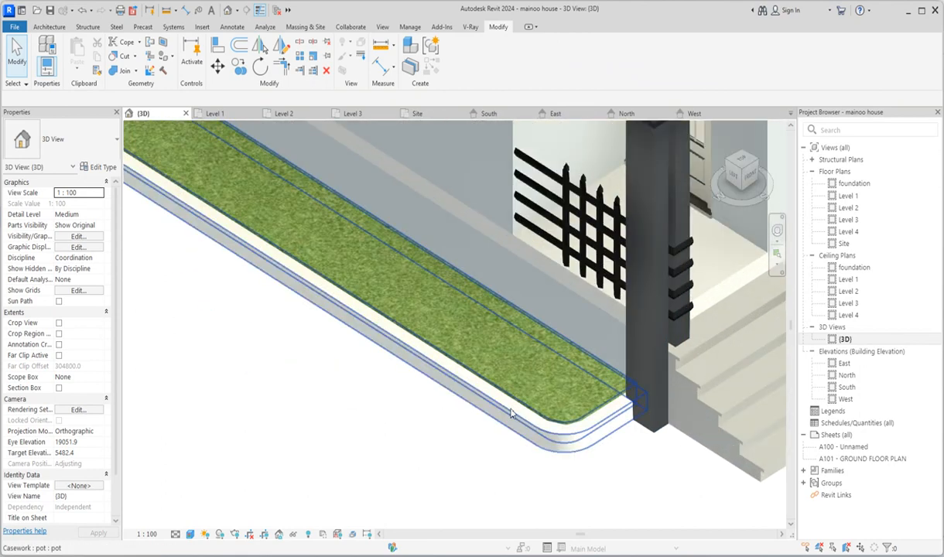
{"action": "scroll", "coordinate": [510, 414], "scroll_direction": "down", "scroll_amount": 5}
Step: Reopen the pot for in-place editing and open the outer white extrusion's sketch in the foundation floor plan
{"action": "left_click", "coordinate": [520, 420]}
{"action": "scroll", "coordinate": [381, 423], "scroll_direction": "down", "scroll_amount": 4}
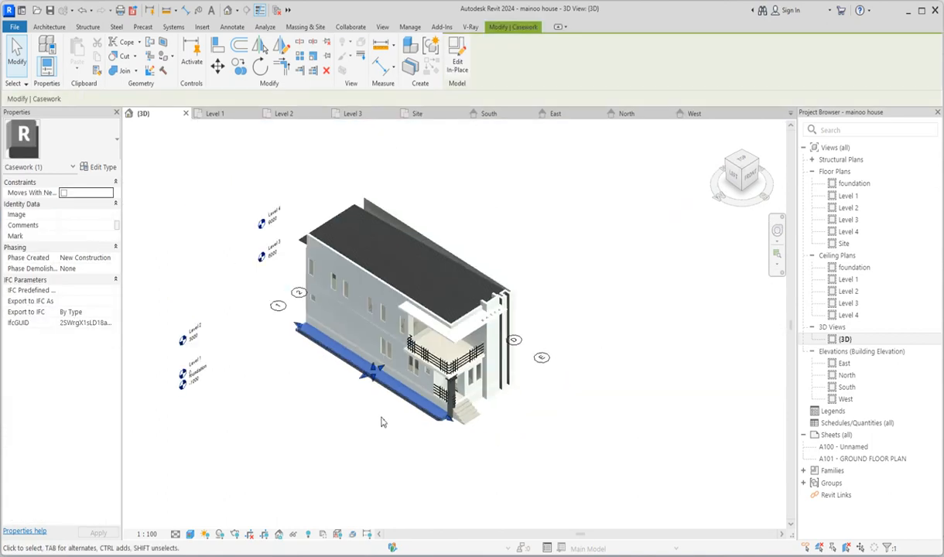
{"action": "left_click", "coordinate": [458, 62]}
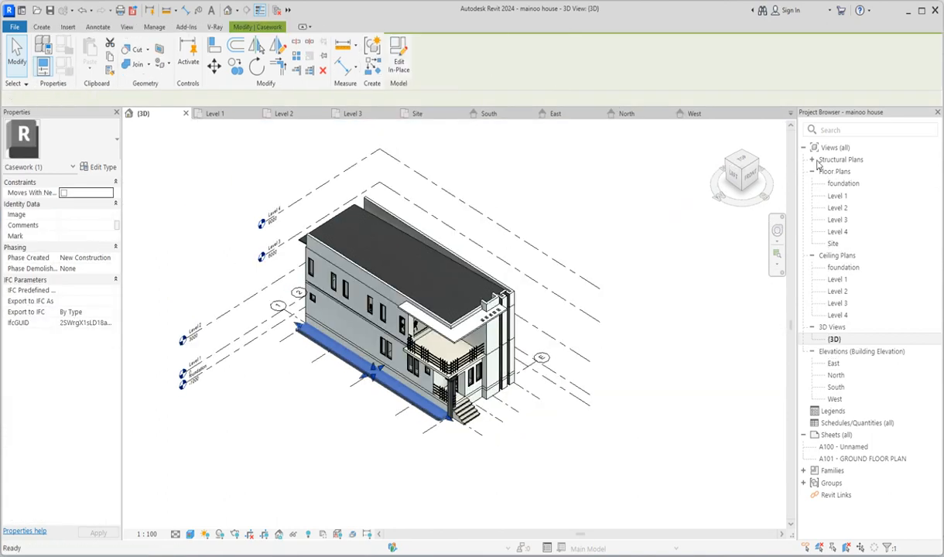
{"action": "double_click", "coordinate": [844, 184]}
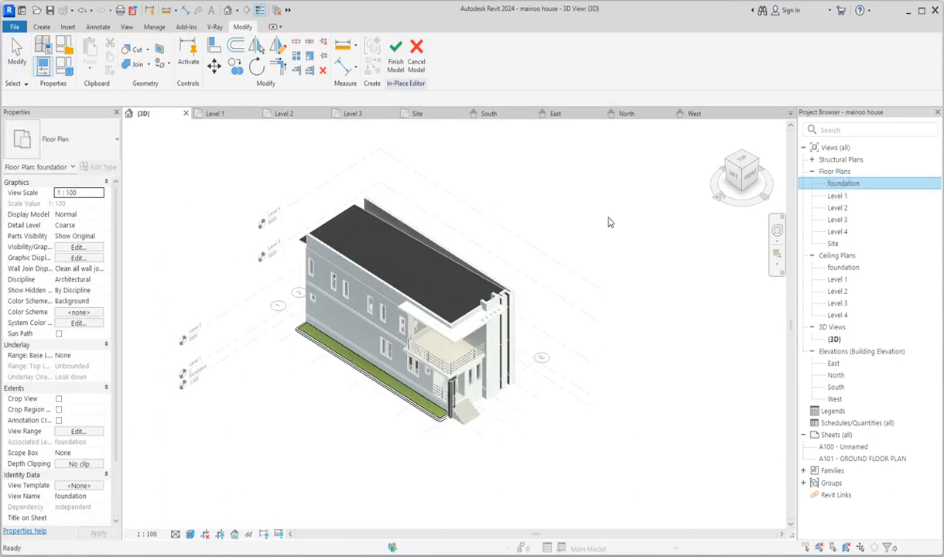
{"action": "scroll", "coordinate": [397, 312], "scroll_direction": "up", "scroll_amount": 4}
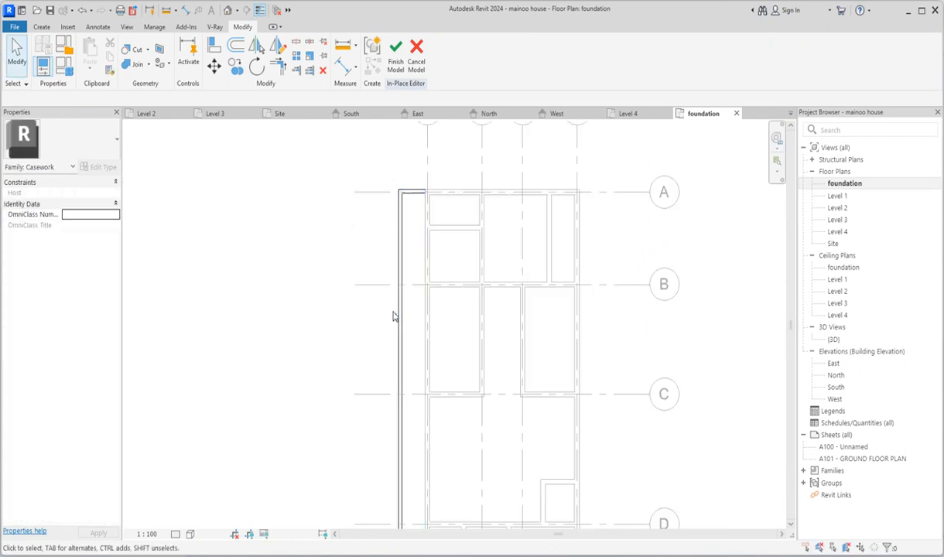
{"action": "left_click", "coordinate": [398, 311]}
{"action": "left_click", "coordinate": [400, 62]}
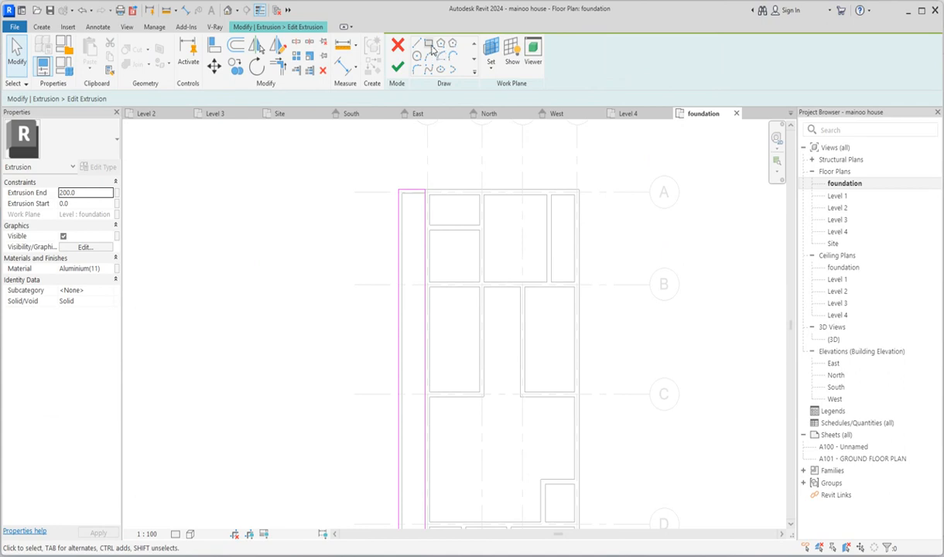
{"action": "left_click", "coordinate": [429, 44]}
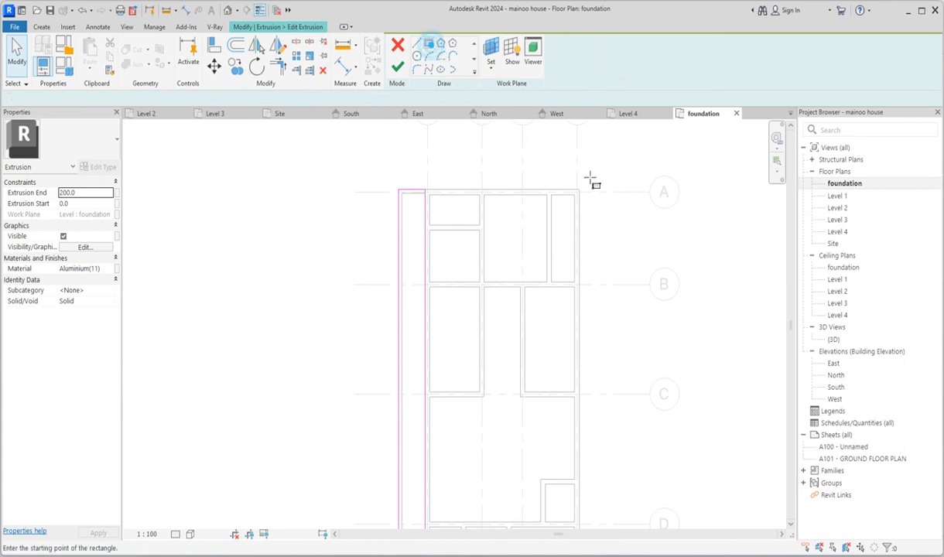
{"action": "scroll", "coordinate": [326, 172], "scroll_direction": "down", "scroll_amount": 3}
{"action": "right_click", "coordinate": [328, 175]}
{"action": "left_click", "coordinate": [352, 178]}
Step: Mirror the five sketch lines to the opposite side of the house about the midpoint of the grid A wall, and finish the sketch
{"action": "mouse_move", "coordinate": [322, 158]}
{"action": "left_mouse_down"}
{"action": "mouse_move", "coordinate": [406, 418]}
{"action": "mouse_move", "coordinate": [392, 431]}
{"action": "left_mouse_up"}
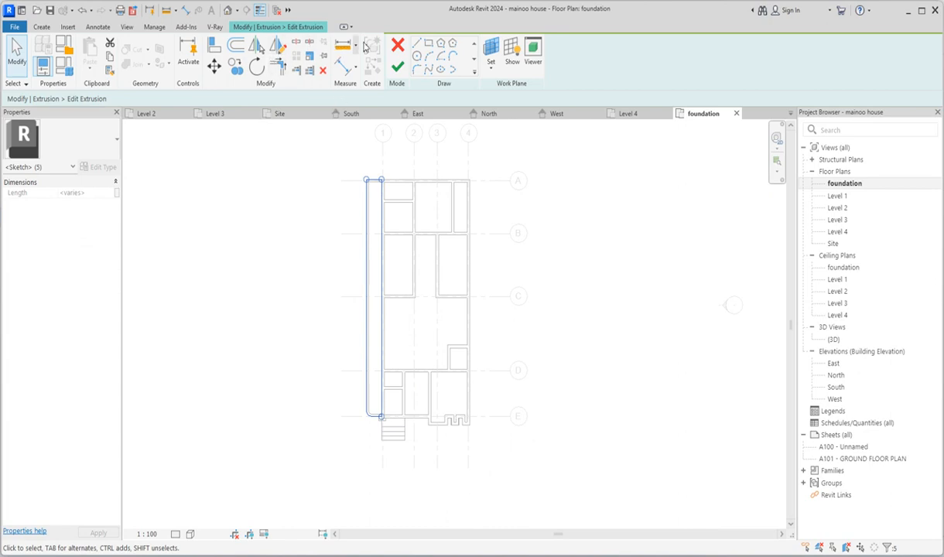
{"action": "left_click", "coordinate": [277, 46]}
{"action": "scroll", "coordinate": [427, 182], "scroll_direction": "up", "scroll_amount": 1}
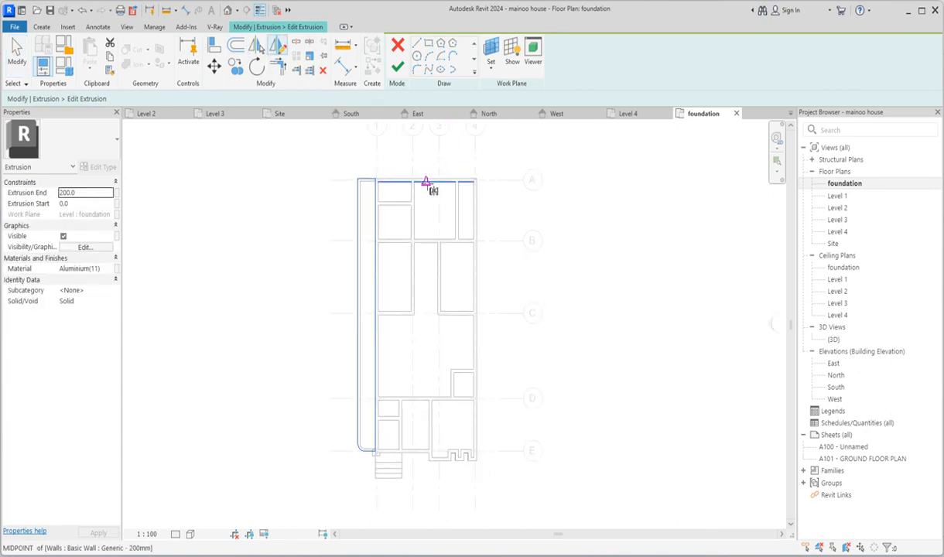
{"action": "left_click", "coordinate": [426, 182]}
{"action": "left_click", "coordinate": [426, 195]}
{"action": "scroll", "coordinate": [425, 194], "scroll_direction": "up", "scroll_amount": 2}
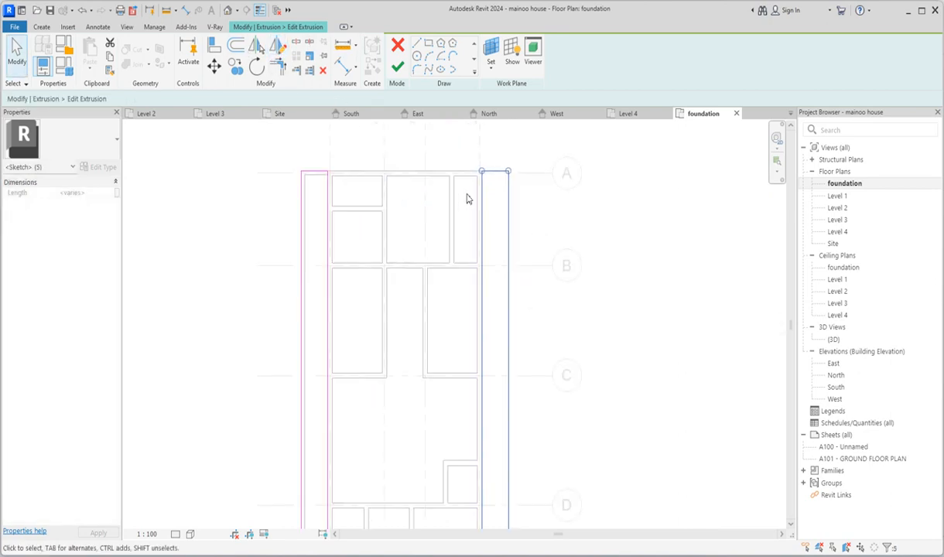
{"action": "scroll", "coordinate": [435, 239], "scroll_direction": "down", "scroll_amount": 2}
{"action": "left_click", "coordinate": [531, 522]}
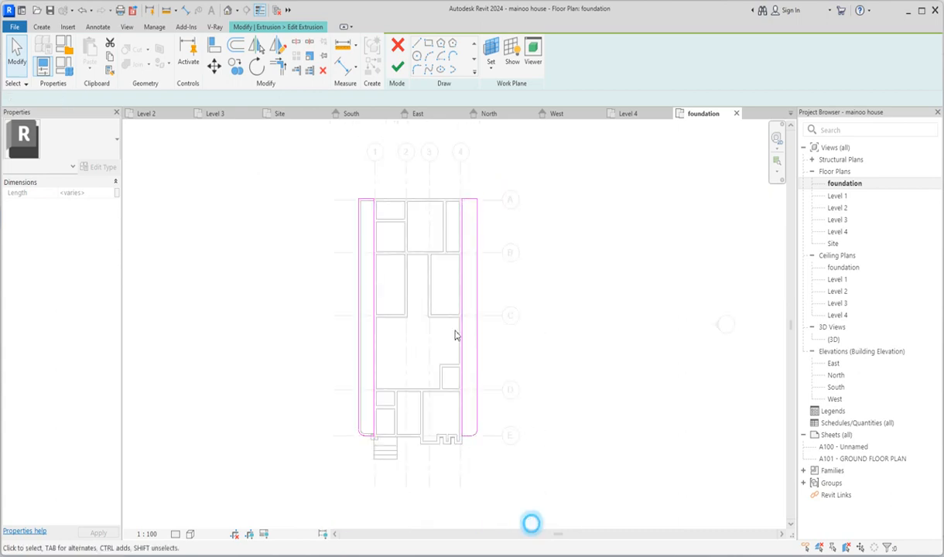
{"action": "left_click", "coordinate": [397, 68]}
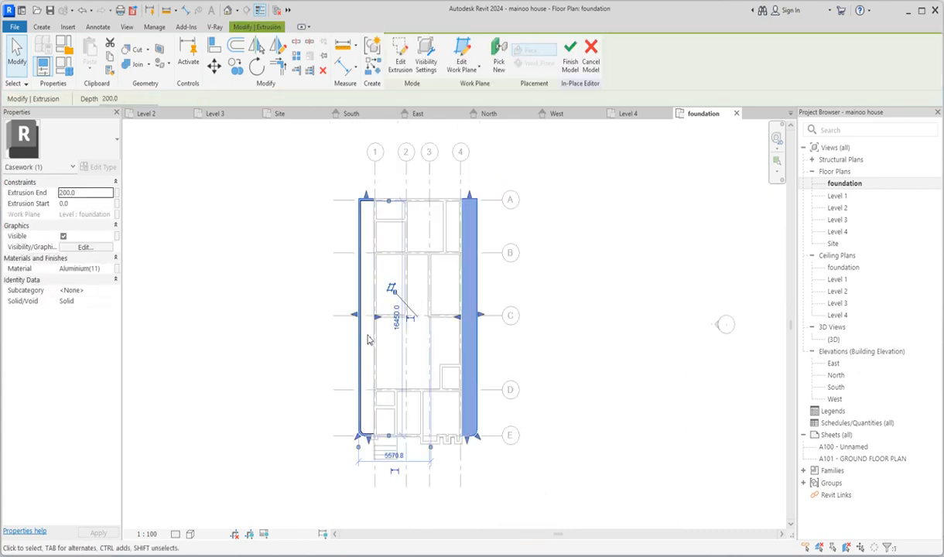
Step: Open the inner grass extrusion's sketch for editing in the foundation floor plan
{"action": "scroll", "coordinate": [365, 340], "scroll_direction": "up", "scroll_amount": 2}
{"action": "left_click", "coordinate": [302, 321]}
{"action": "left_click", "coordinate": [358, 327]}
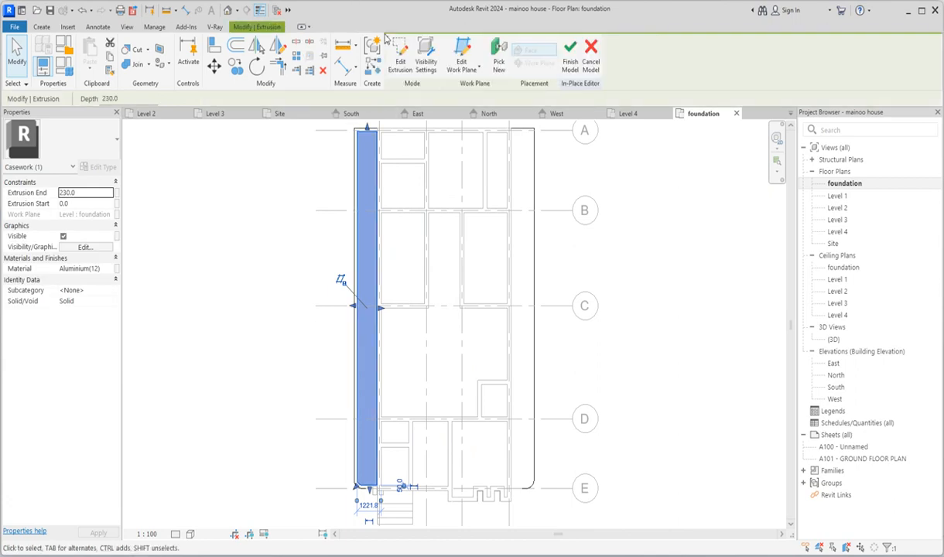
{"action": "left_click", "coordinate": [407, 63]}
{"action": "scroll", "coordinate": [335, 210], "scroll_direction": "down", "scroll_amount": 3}
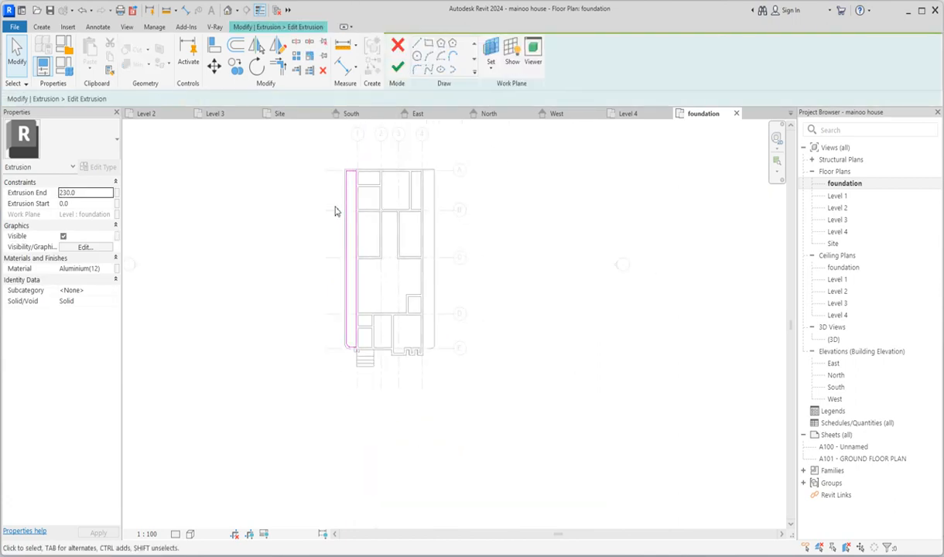
Step: Mirror the whole inner grass sketch to the opposite side of the house about a vertical axis through the grid A wall's midpoint
{"action": "left_click_drag", "start_coordinate": [351, 209], "coordinate": [380, 360]}
{"action": "key", "text": "Escape"}
{"action": "left_click", "coordinate": [278, 48]}
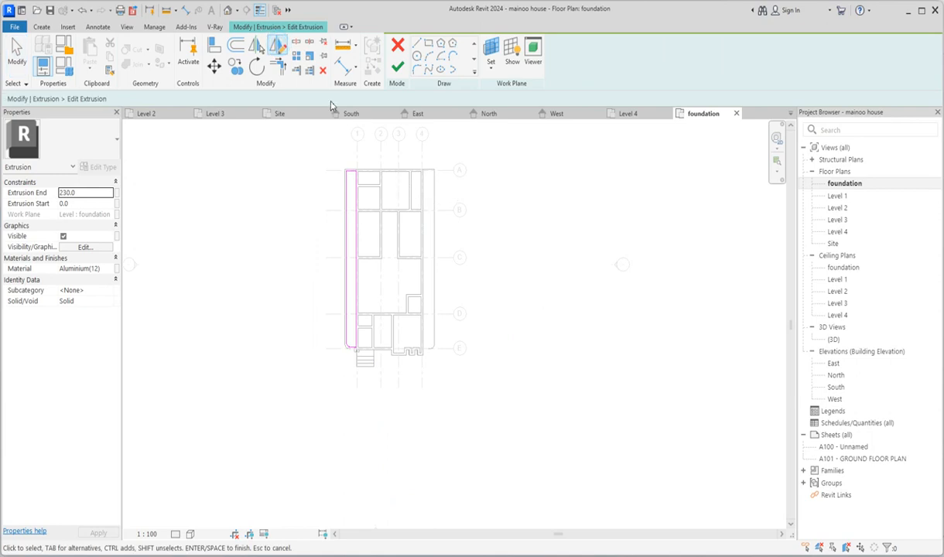
{"action": "scroll", "coordinate": [391, 175], "scroll_direction": "up", "scroll_amount": 2}
{"action": "left_click_drag", "start_coordinate": [284, 142], "coordinate": [382, 445]}
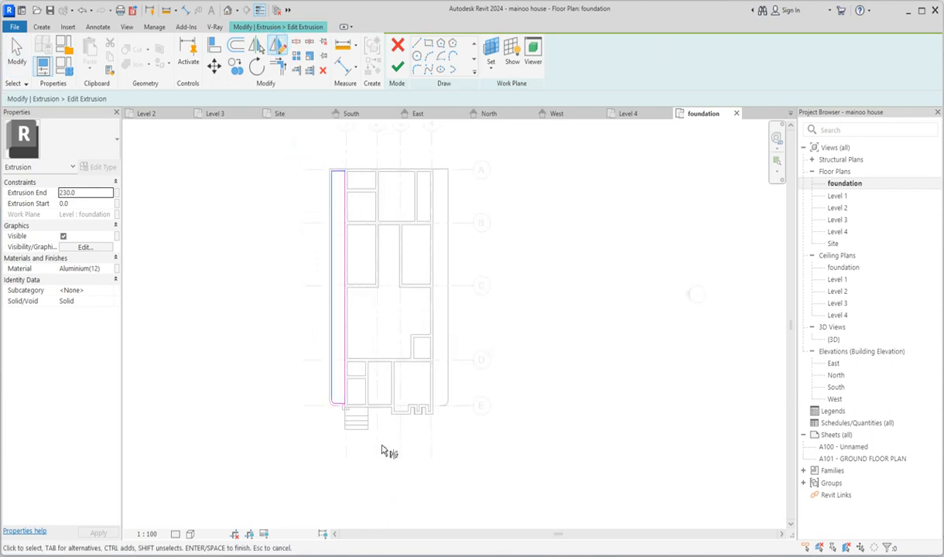
{"action": "left_click_drag", "start_coordinate": [266, 142], "coordinate": [391, 458]}
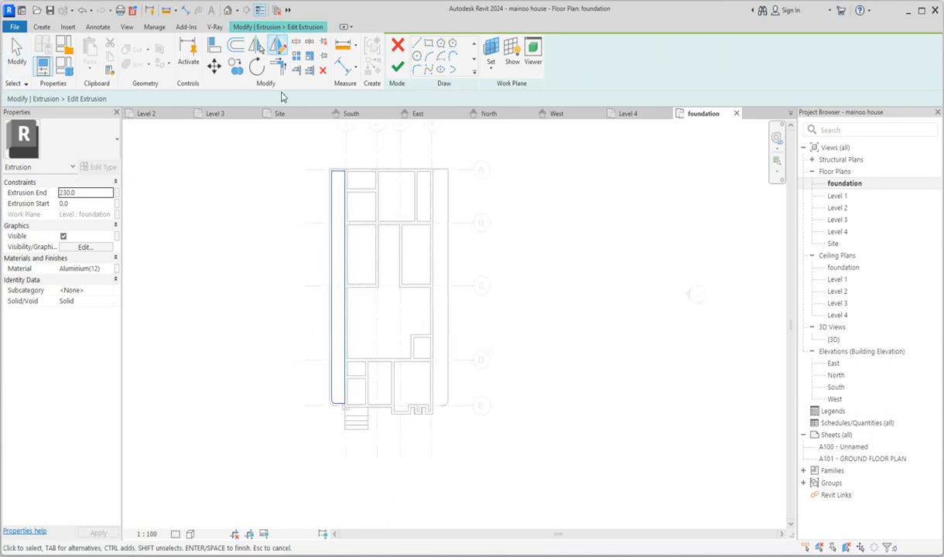
{"action": "left_click", "coordinate": [276, 45]}
{"action": "left_click", "coordinate": [392, 175]}
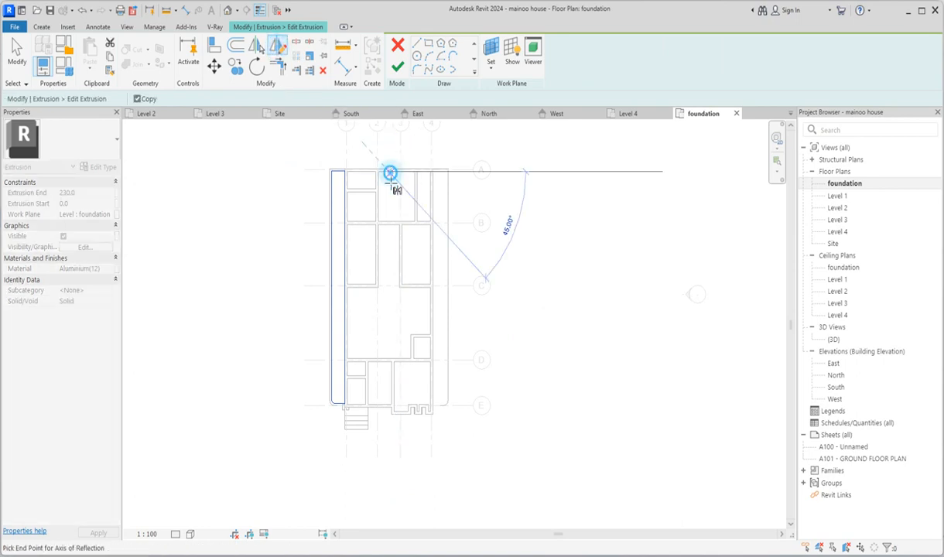
{"action": "left_click", "coordinate": [392, 201]}
{"action": "left_click", "coordinate": [492, 197]}
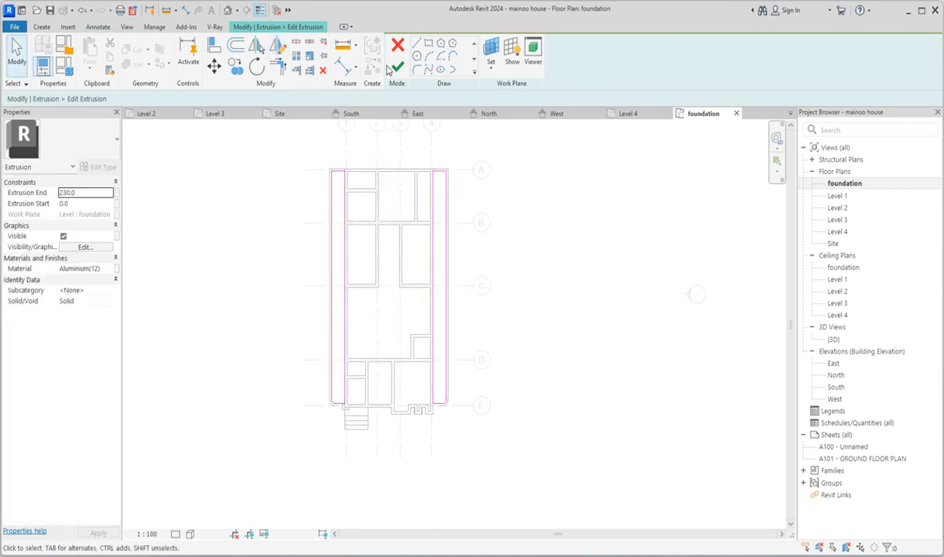
Step: Finish the mirrored extrusion sketch and complete the in-place pot model
{"action": "left_click", "coordinate": [397, 67]}
{"action": "left_click", "coordinate": [583, 362]}
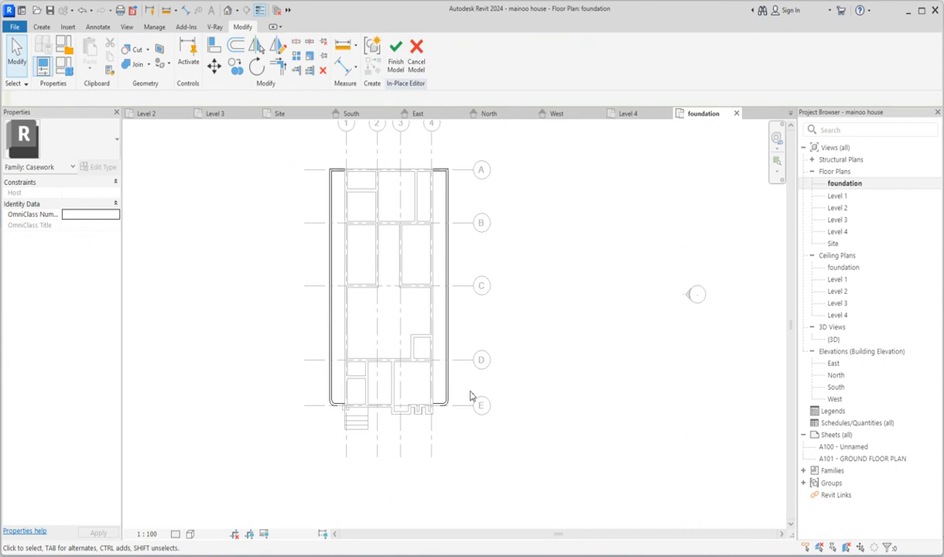
{"action": "scroll", "coordinate": [472, 394], "scroll_direction": "down", "scroll_amount": 1}
{"action": "left_click", "coordinate": [395, 55]}
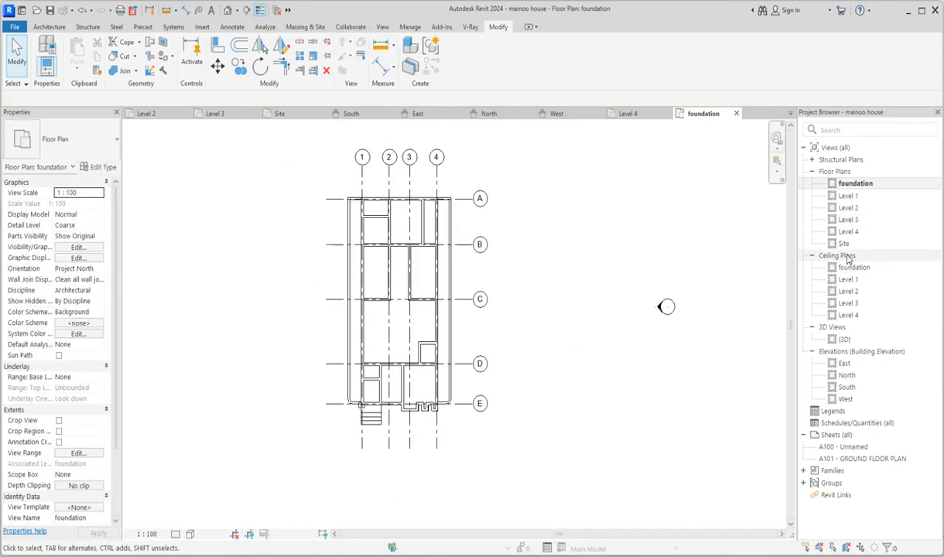
Step: Examine the mirrored grass-filled pot along the other long side of the house in the 3D view
{"action": "left_click", "coordinate": [848, 340]}
{"action": "double_click", "coordinate": [850, 341]}
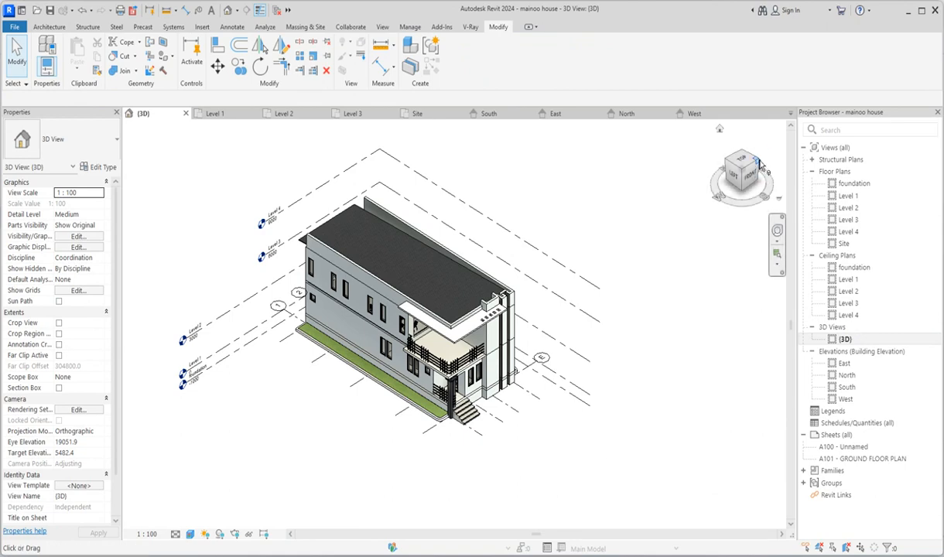
{"action": "left_click", "coordinate": [759, 162]}
{"action": "middle_click_drag", "start_coordinate": [525, 395], "coordinate": [592, 452]}
{"action": "scroll", "coordinate": [542, 464], "scroll_direction": "up", "scroll_amount": 3}
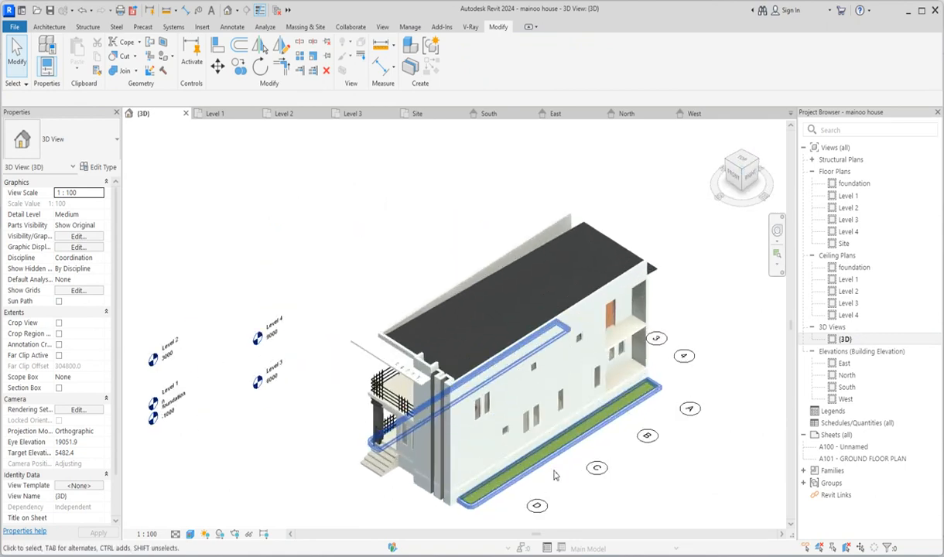
{"action": "scroll", "coordinate": [555, 475], "scroll_direction": "up", "scroll_amount": 3}
{"action": "scroll", "coordinate": [480, 434], "scroll_direction": "down", "scroll_amount": 4}
{"action": "scroll", "coordinate": [391, 360], "scroll_direction": "up", "scroll_amount": 4}
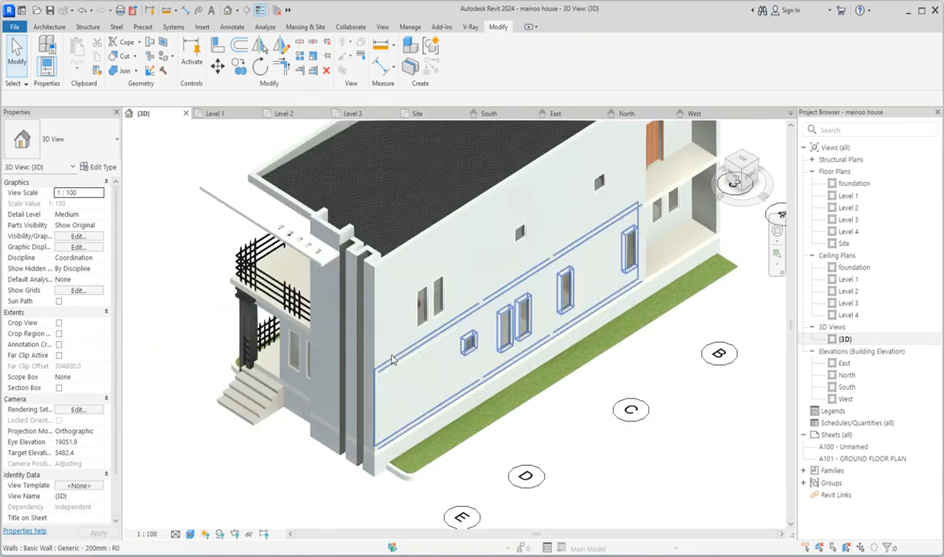
{"action": "scroll", "coordinate": [410, 333], "scroll_direction": "down", "scroll_amount": 5}
{"action": "scroll", "coordinate": [562, 292], "scroll_direction": "up", "scroll_amount": 5}
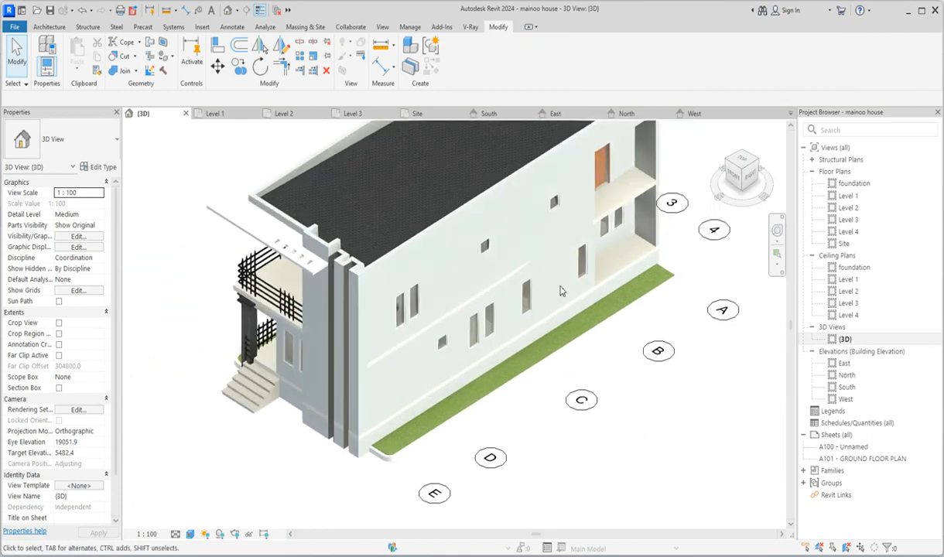
{"action": "scroll", "coordinate": [562, 291], "scroll_direction": "down", "scroll_amount": 5}
{"action": "scroll", "coordinate": [620, 220], "scroll_direction": "up", "scroll_amount": 5}
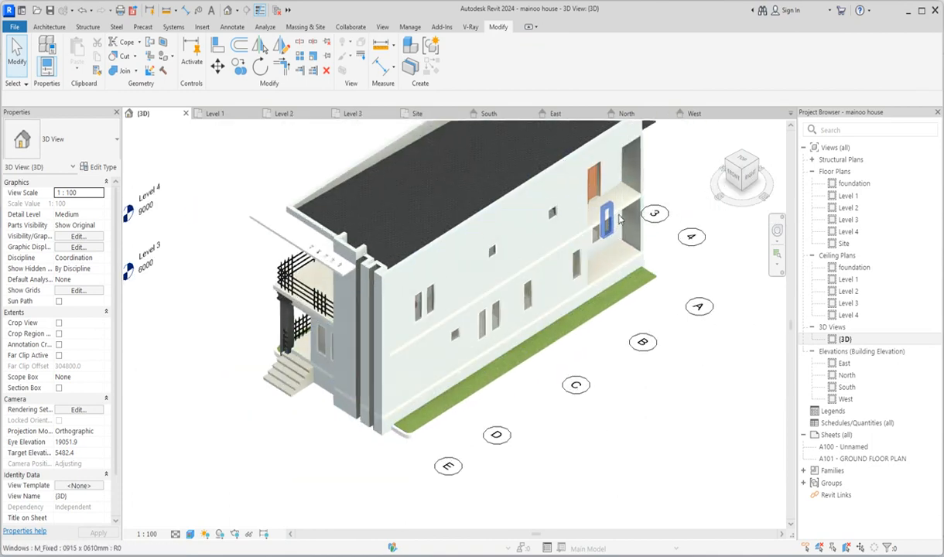
{"action": "scroll", "coordinate": [502, 250], "scroll_direction": "down", "scroll_amount": 1}
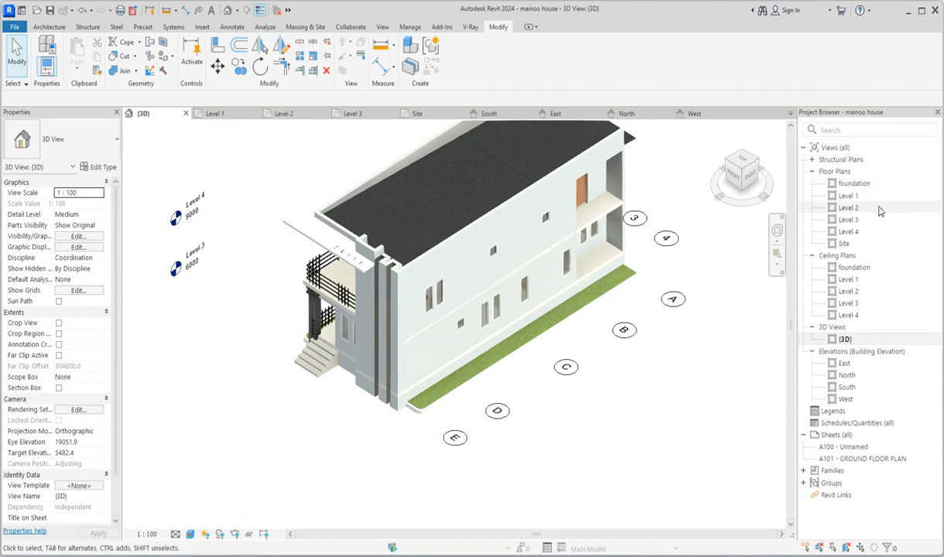
Step: On Level 1, draw a Generic - 200mm wall with base offset 2300 and unconnected height 700 along grid 4 from B to A
{"action": "double_click", "coordinate": [849, 196]}
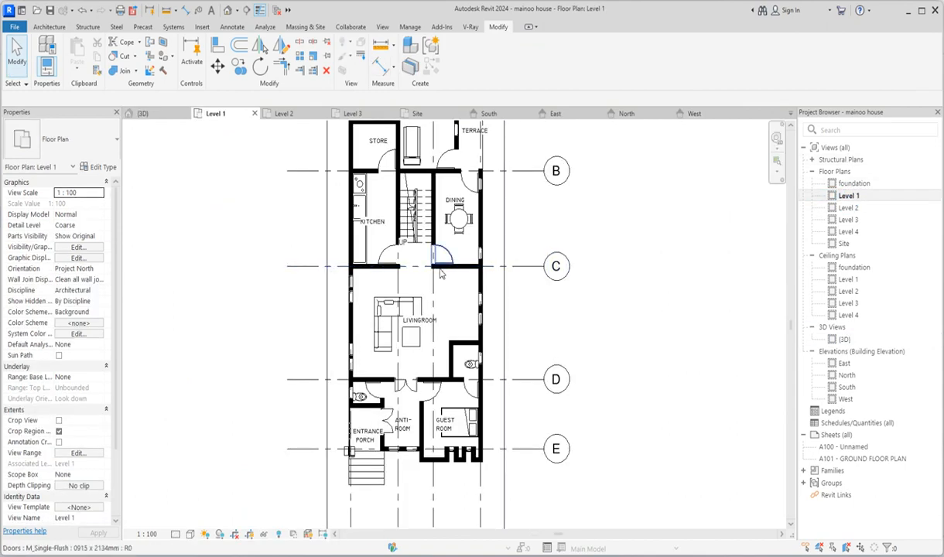
{"action": "scroll", "coordinate": [441, 273], "scroll_direction": "down", "scroll_amount": 2}
{"action": "left_click", "coordinate": [460, 248]}
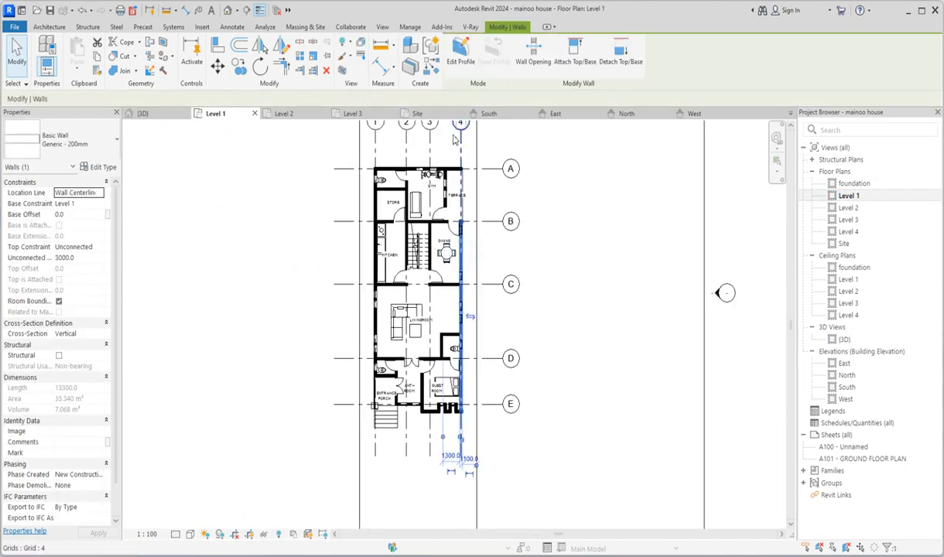
{"action": "key", "text": "w"}
{"action": "key", "text": "a"}
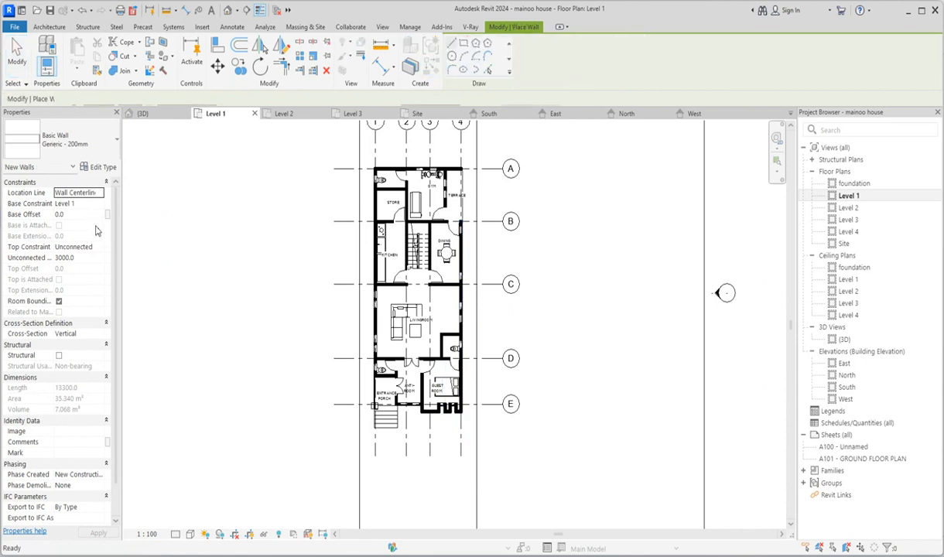
{"action": "left_click", "coordinate": [93, 259]}
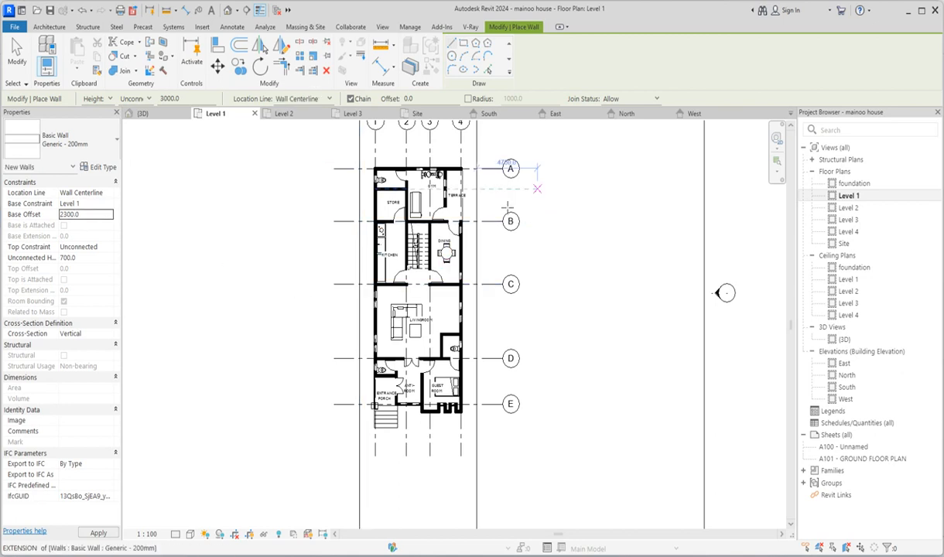
{"action": "scroll", "coordinate": [462, 147], "scroll_direction": "up", "scroll_amount": 3}
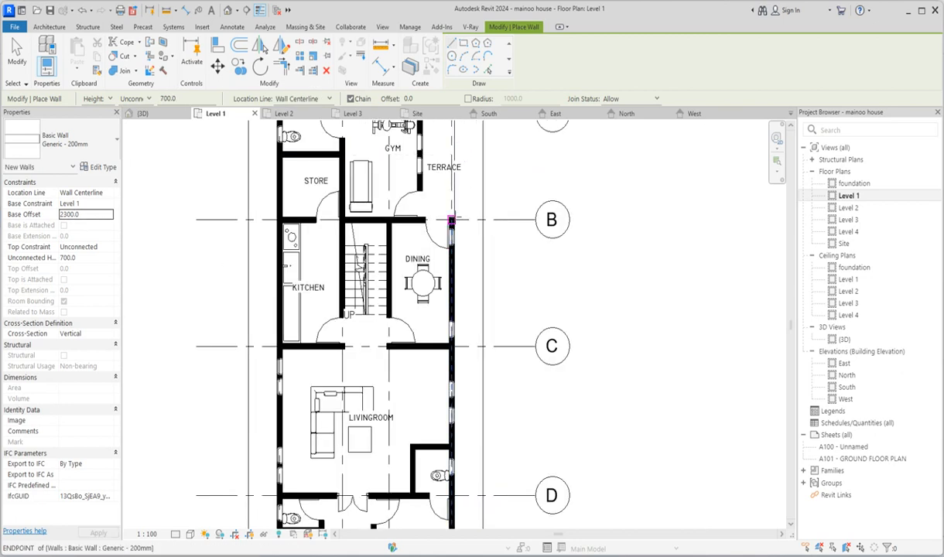
{"action": "left_click", "coordinate": [452, 222]}
{"action": "scroll", "coordinate": [450, 224], "scroll_direction": "down", "scroll_amount": 2}
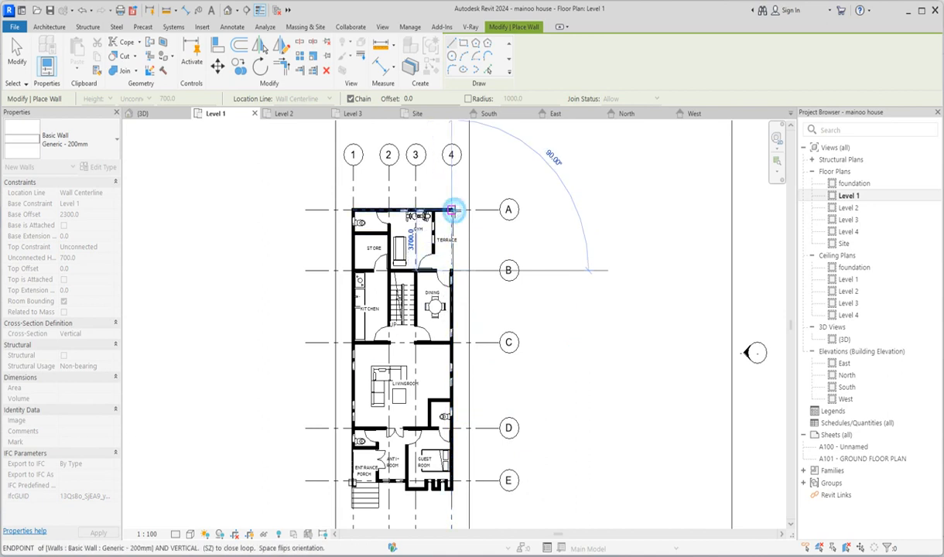
{"action": "left_click", "coordinate": [452, 210]}
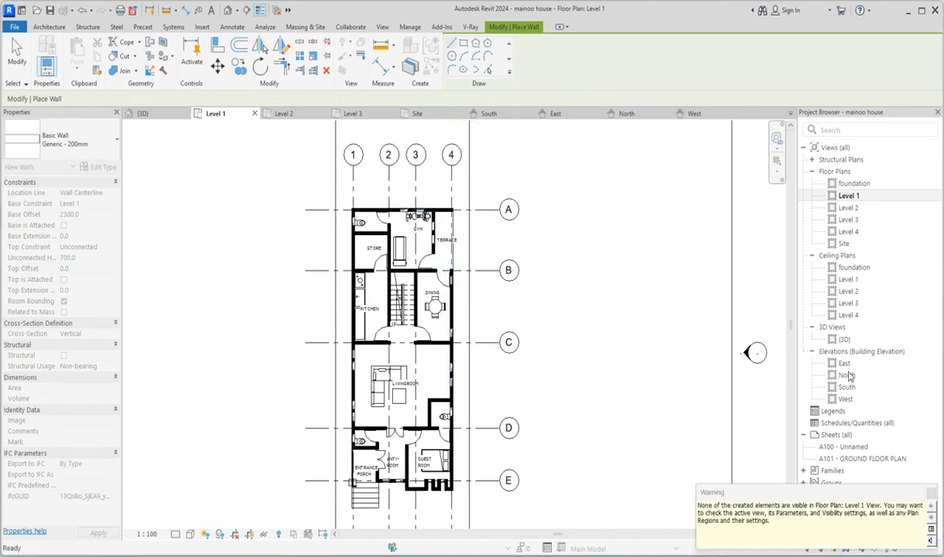
Step: Select the new wall above the terrace in the 3D view and check how it meets the adjoining walls and upper floor
{"action": "double_click", "coordinate": [843, 339]}
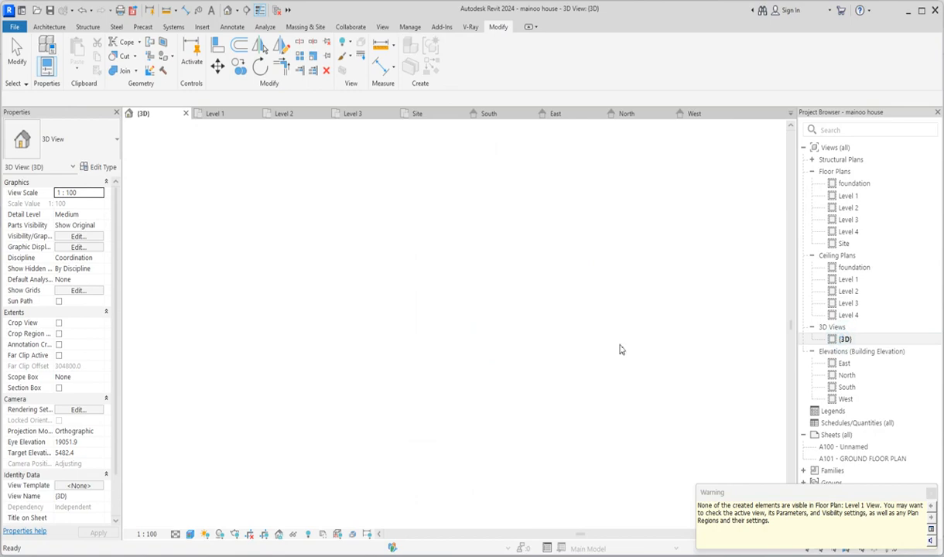
{"action": "scroll", "coordinate": [600, 217], "scroll_direction": "up", "scroll_amount": 6}
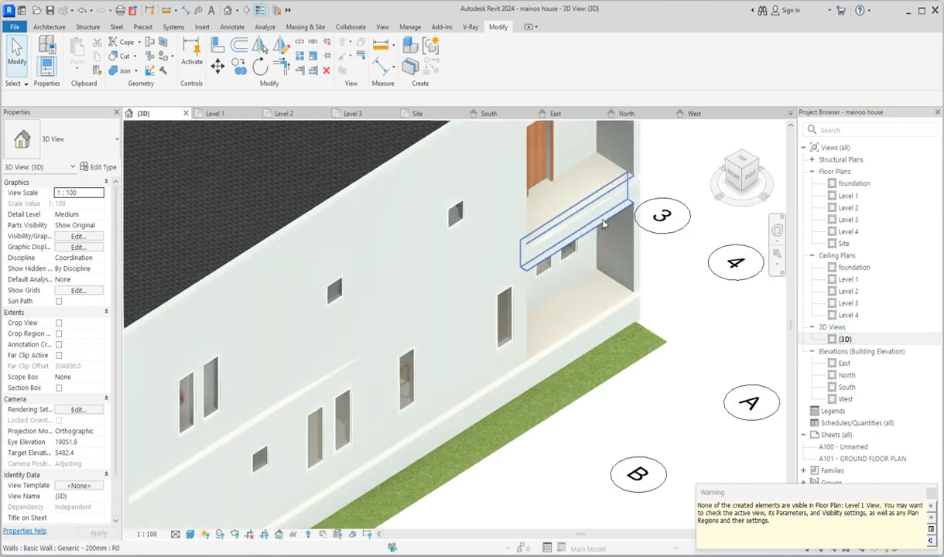
{"action": "left_click", "coordinate": [604, 223]}
{"action": "scroll", "coordinate": [596, 259], "scroll_direction": "up", "scroll_amount": 5}
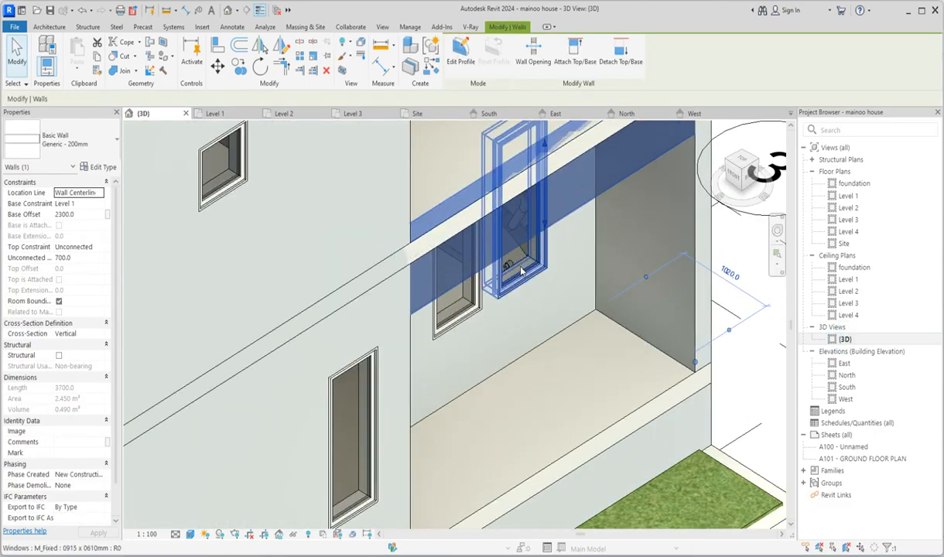
{"action": "scroll", "coordinate": [521, 271], "scroll_direction": "down", "scroll_amount": 3}
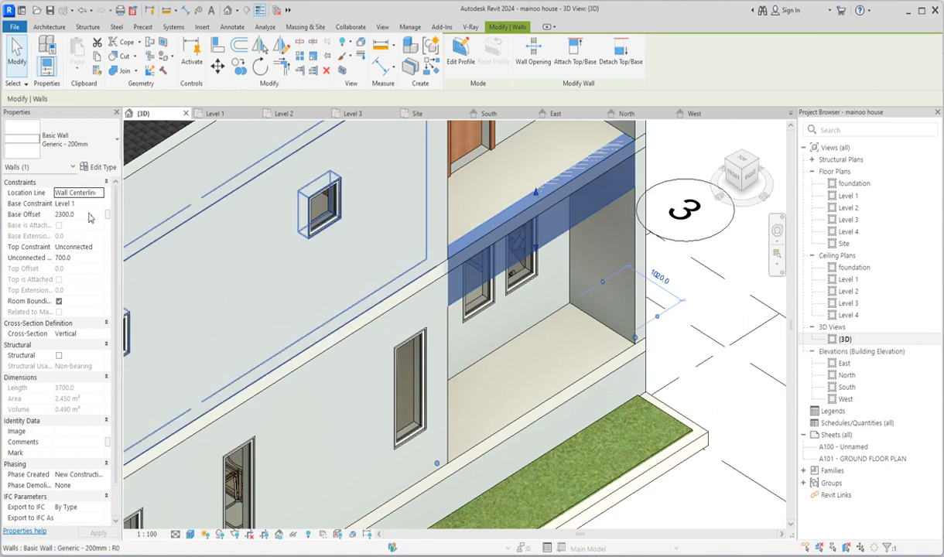
Step: Try an unconnected height of 650 on the wall above the terrace, and set it back to 700
{"action": "left_click", "coordinate": [79, 258]}
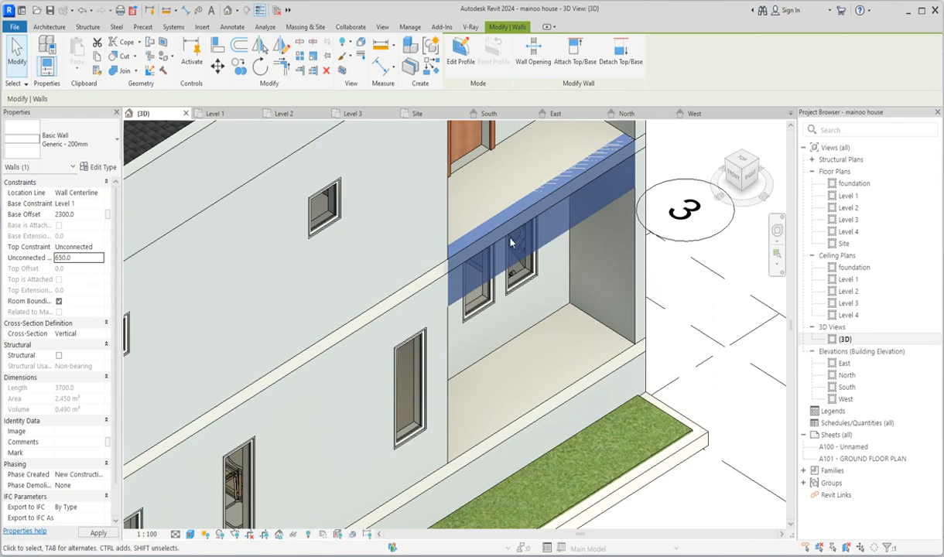
{"action": "left_click", "coordinate": [542, 346]}
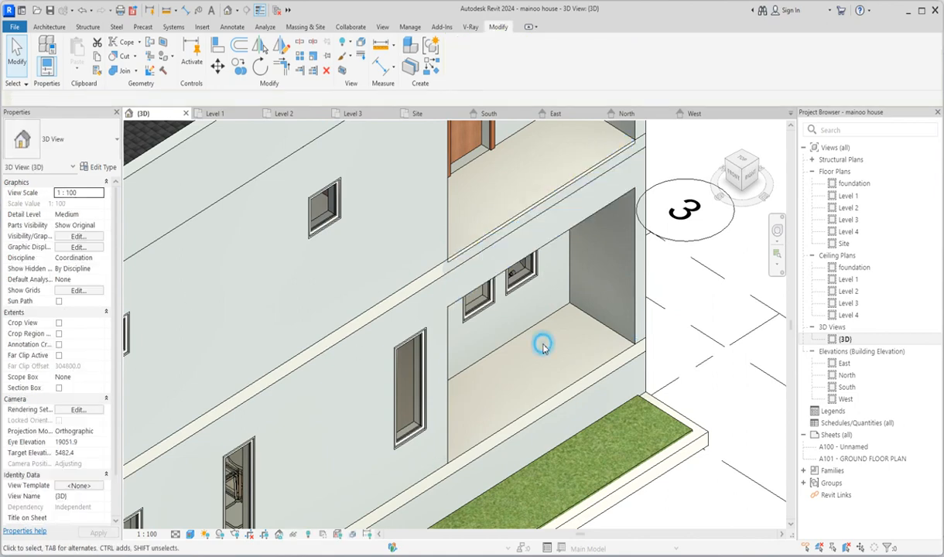
{"action": "left_click", "coordinate": [580, 211]}
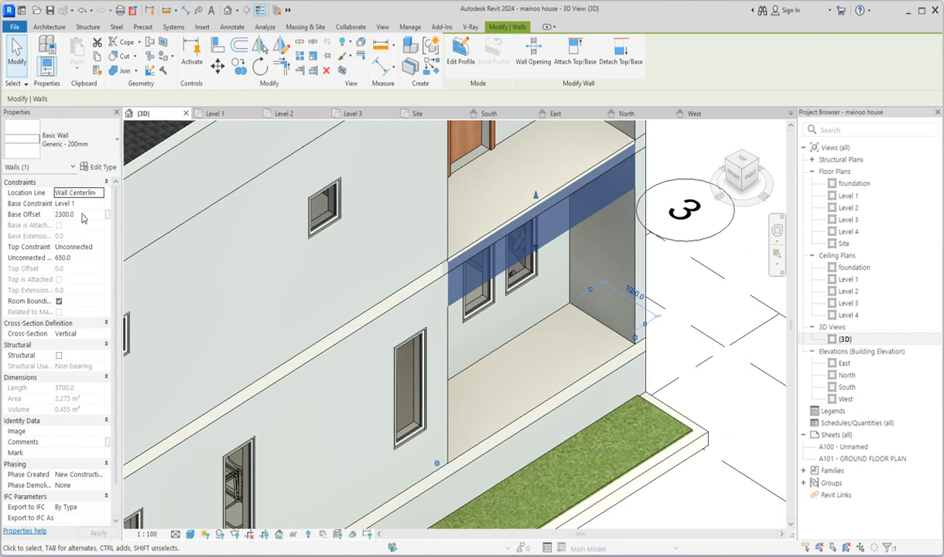
{"action": "left_click", "coordinate": [90, 257]}
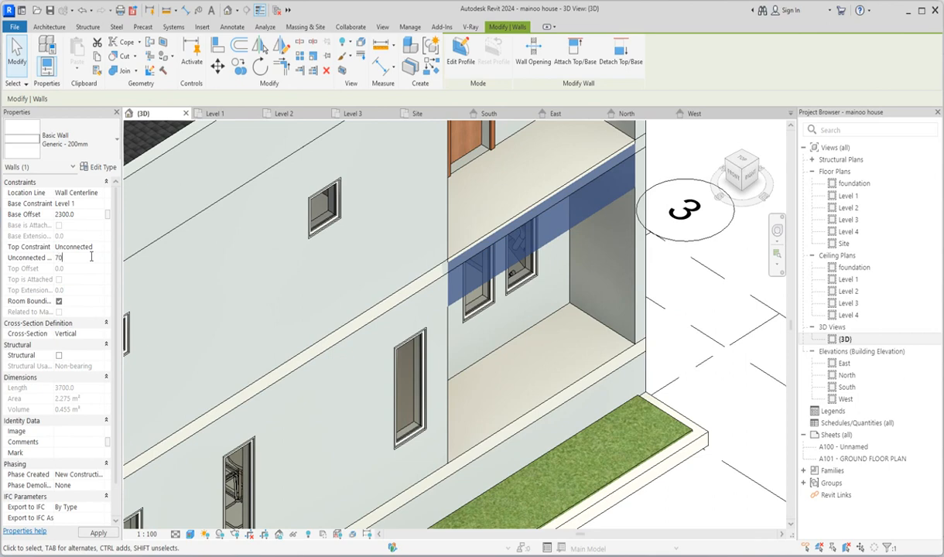
{"action": "left_click", "coordinate": [560, 370]}
{"action": "scroll", "coordinate": [548, 315], "scroll_direction": "down", "scroll_amount": 2}
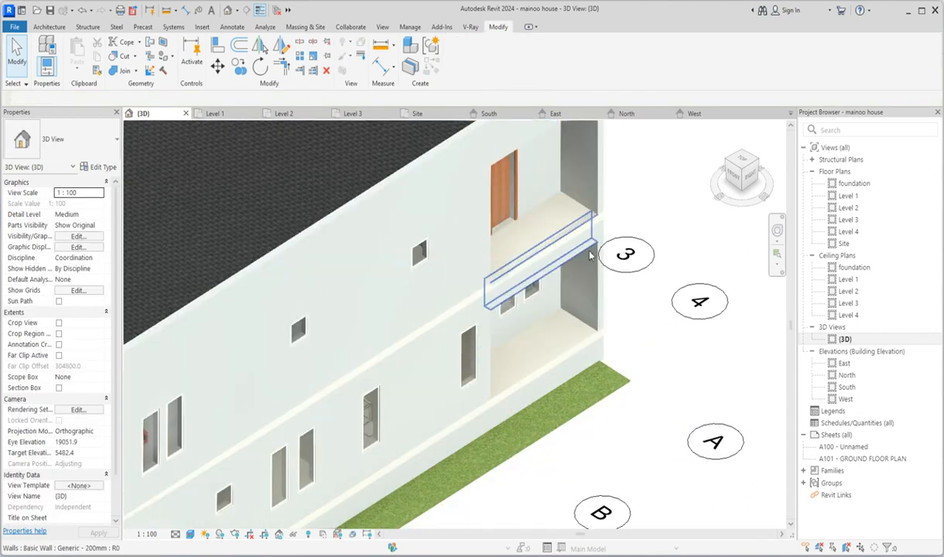
Step: Copy the short wall above the Level 1 terrace opening and paste it aligned to Level 2
{"action": "left_click", "coordinate": [588, 343]}
{"action": "scroll", "coordinate": [548, 317], "scroll_direction": "down", "scroll_amount": 3}
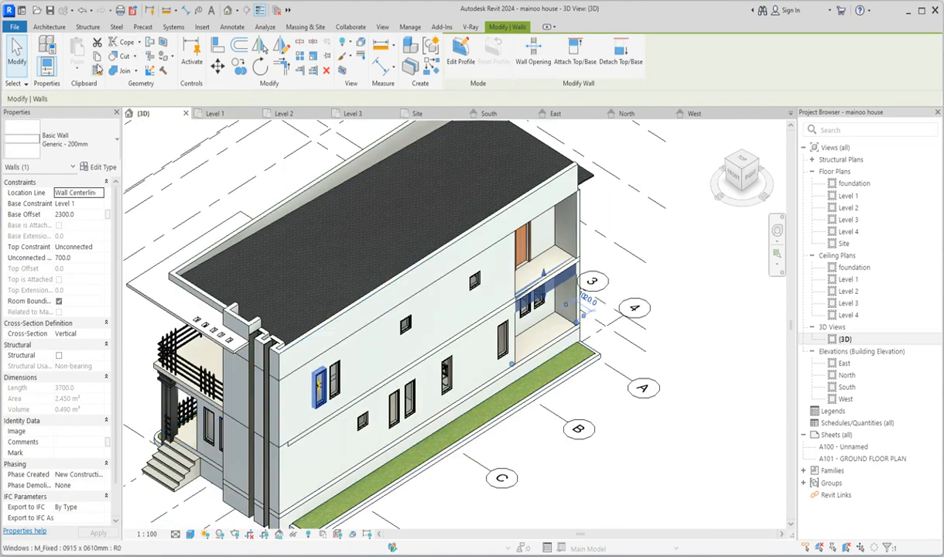
{"action": "left_click", "coordinate": [79, 75]}
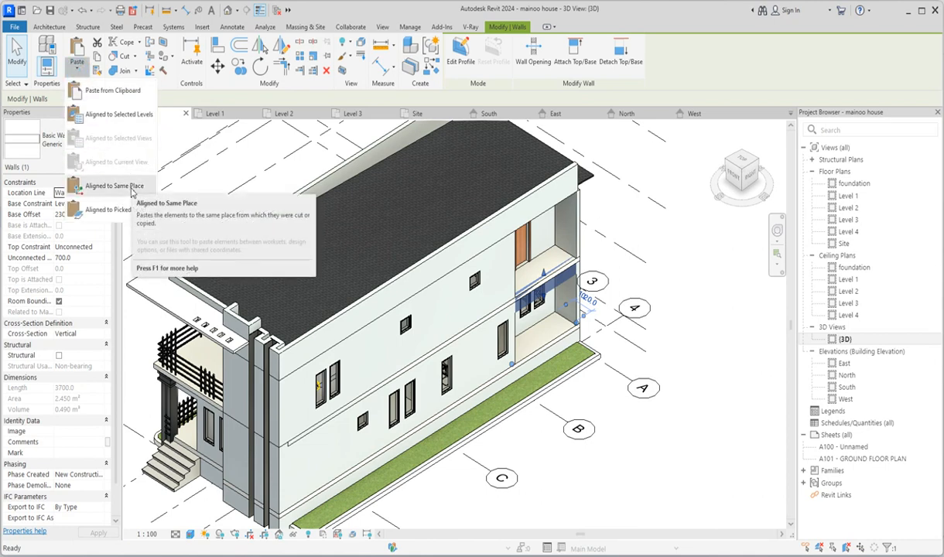
{"action": "left_click", "coordinate": [120, 114]}
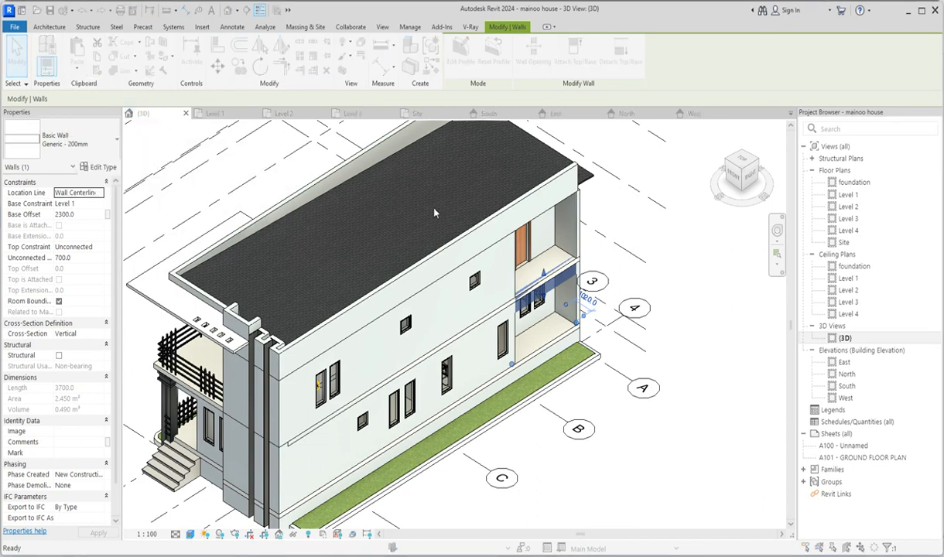
{"action": "left_click", "coordinate": [420, 225]}
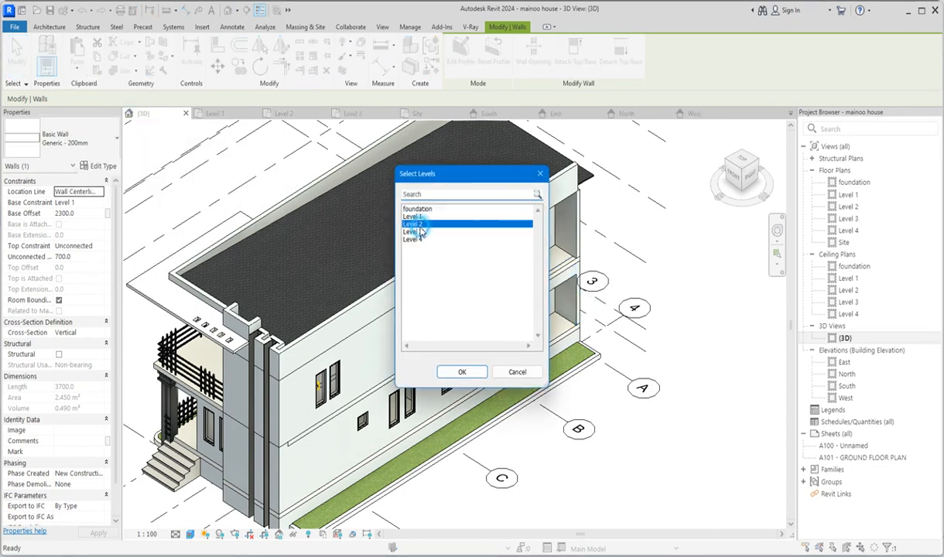
{"action": "left_click", "coordinate": [464, 372]}
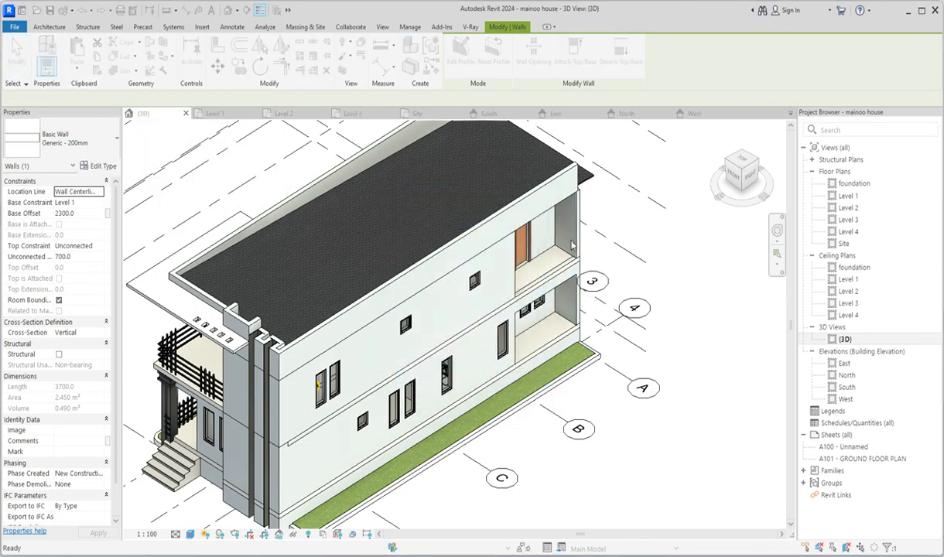
{"action": "left_click", "coordinate": [577, 218]}
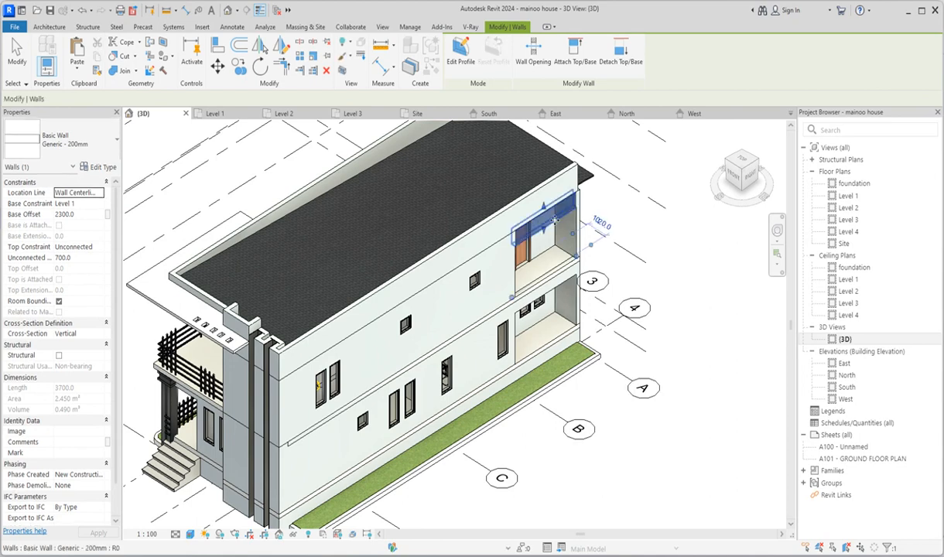
{"action": "left_click", "coordinate": [703, 230]}
Step: Select the front open balcony's railing and open it for in-place editing in the Level 2 floor plan
{"action": "scroll", "coordinate": [607, 245], "scroll_direction": "up", "scroll_amount": 5}
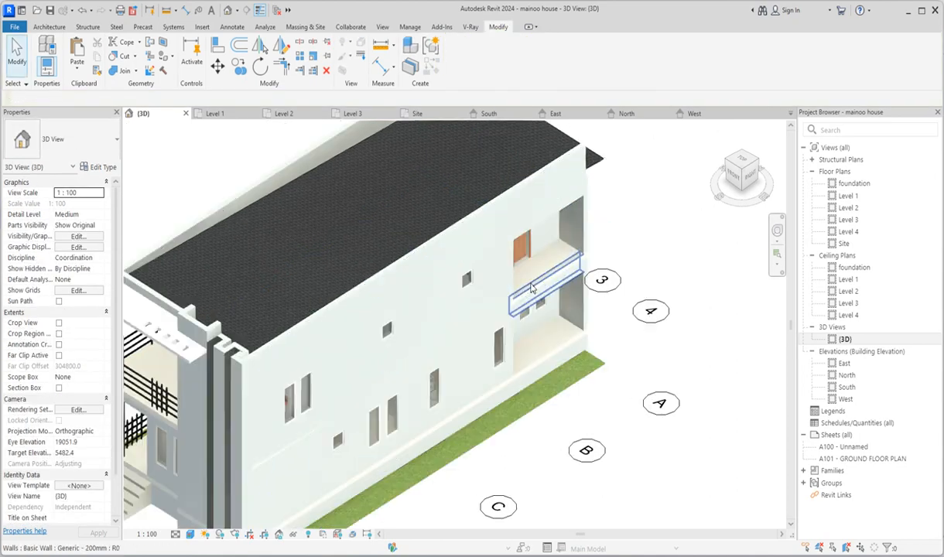
{"action": "scroll", "coordinate": [493, 358], "scroll_direction": "up", "scroll_amount": 3}
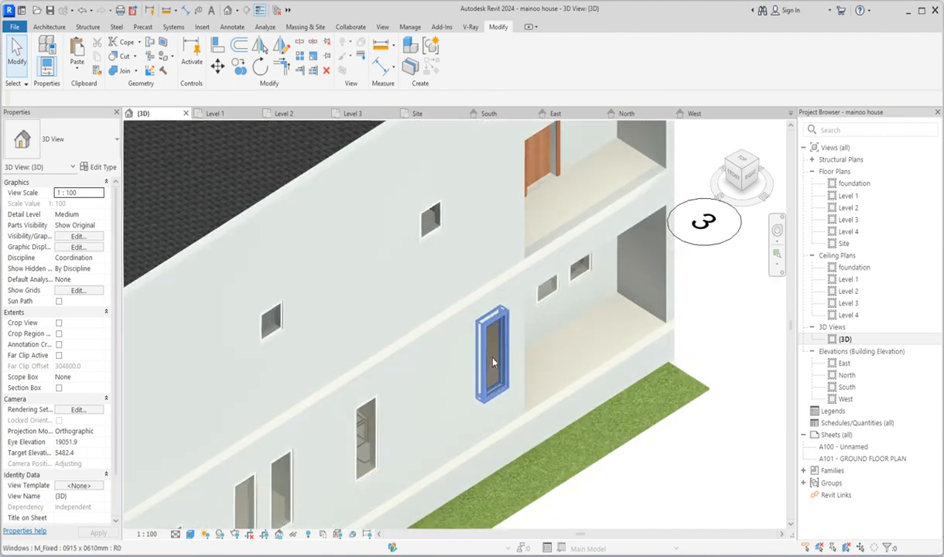
{"action": "scroll", "coordinate": [492, 357], "scroll_direction": "down", "scroll_amount": 4}
{"action": "scroll", "coordinate": [557, 313], "scroll_direction": "down", "scroll_amount": 3}
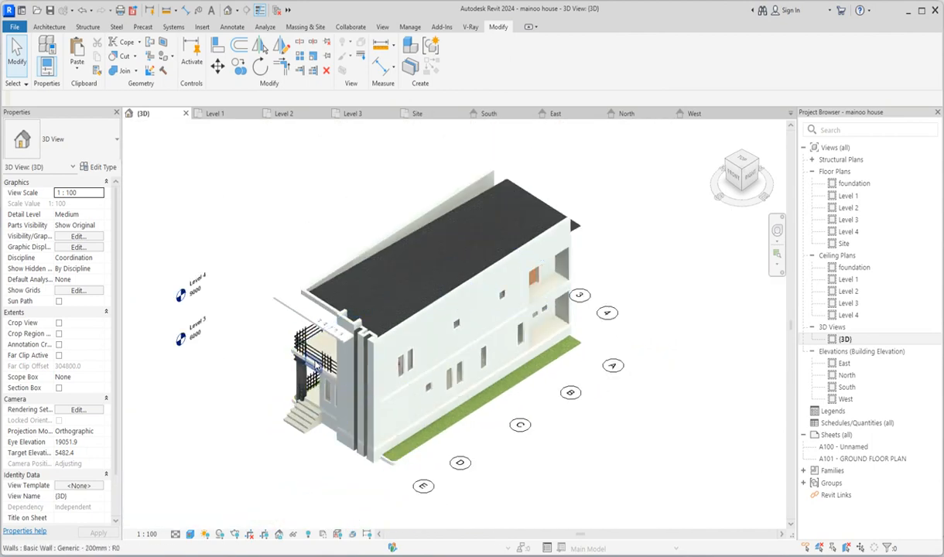
{"action": "scroll", "coordinate": [316, 357], "scroll_direction": "up", "scroll_amount": 2}
{"action": "left_click", "coordinate": [318, 356]}
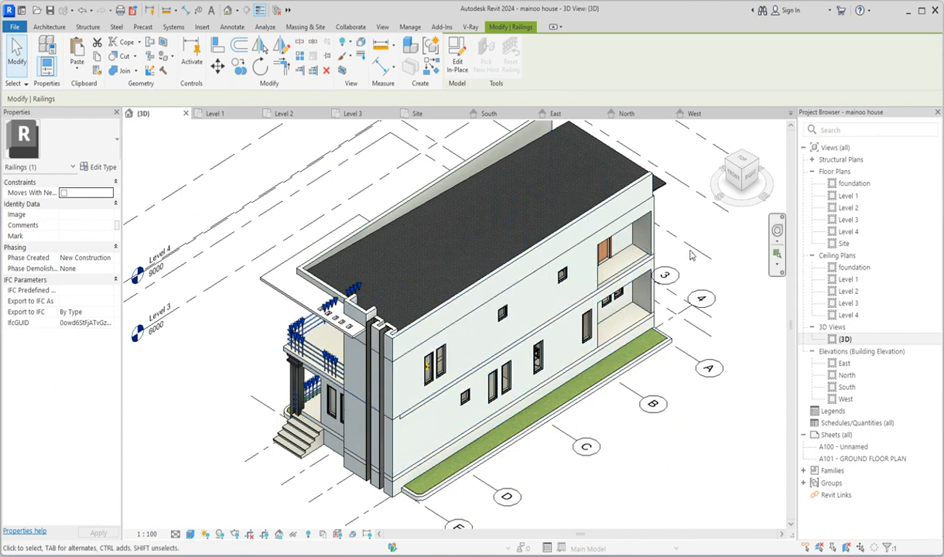
{"action": "double_click", "coordinate": [848, 208]}
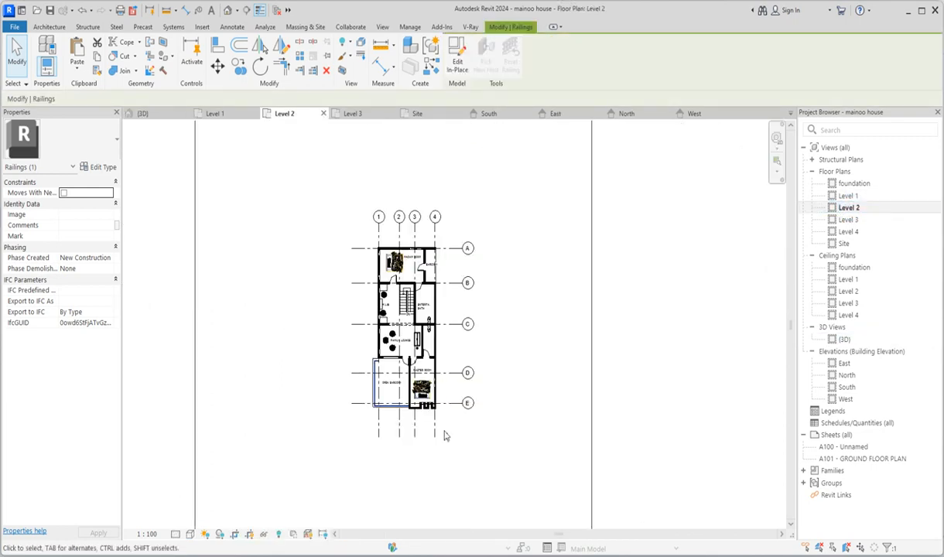
{"action": "scroll", "coordinate": [406, 402], "scroll_direction": "up", "scroll_amount": 5}
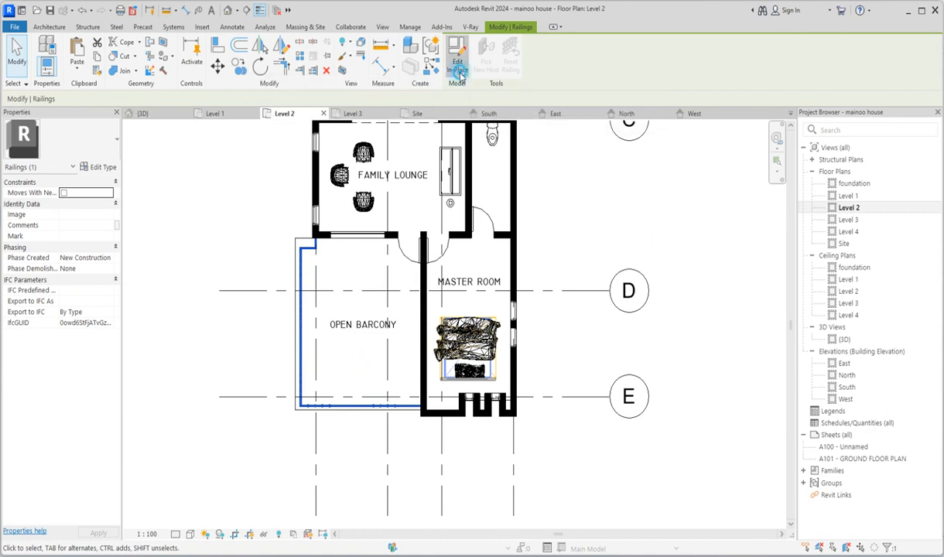
{"action": "double_click", "coordinate": [338, 406]}
{"action": "scroll", "coordinate": [337, 409], "scroll_direction": "up", "scroll_amount": 3}
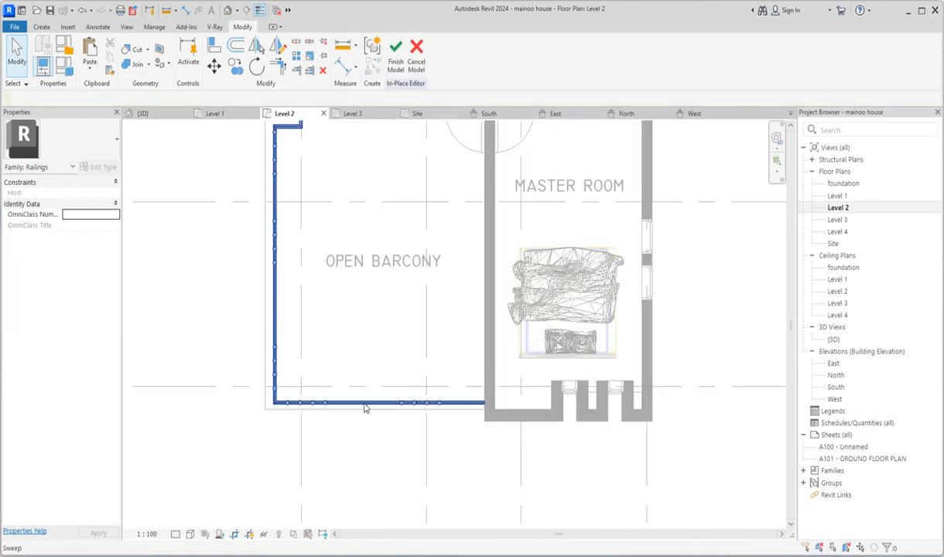
Step: Copy the open balcony's horizontal rail sweep to the small rear balcony, placing it at the wall corner near grids A and 4
{"action": "left_click", "coordinate": [364, 404]}
{"action": "scroll", "coordinate": [356, 426], "scroll_direction": "down", "scroll_amount": 4}
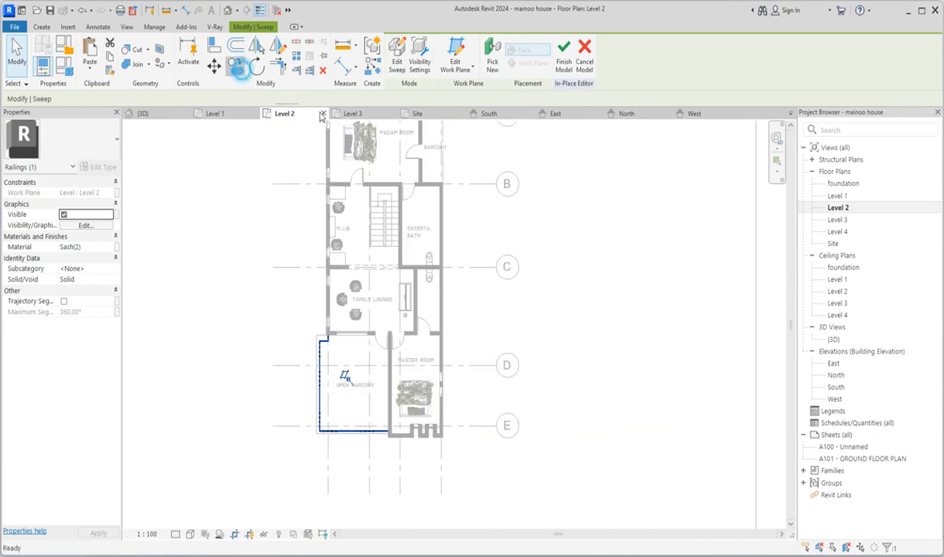
{"action": "scroll", "coordinate": [343, 345], "scroll_direction": "up", "scroll_amount": 5}
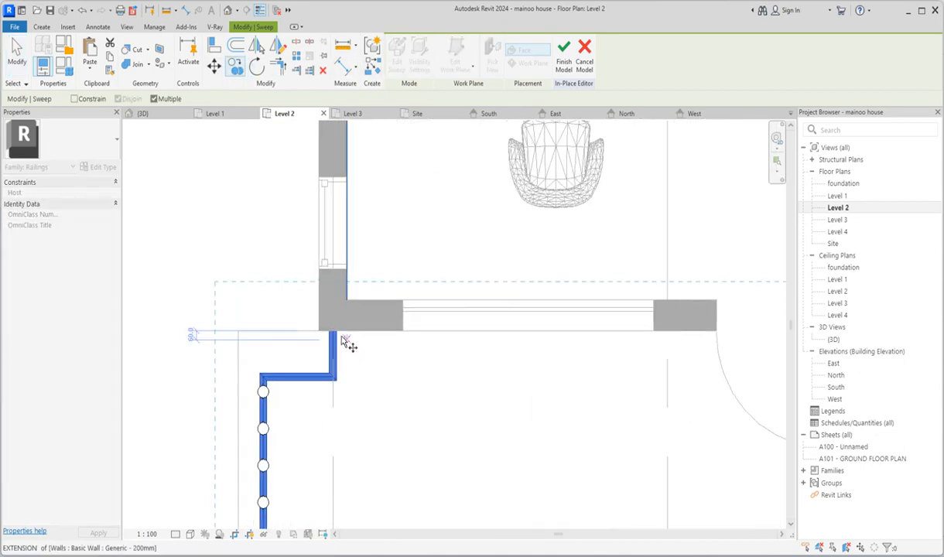
{"action": "left_click", "coordinate": [339, 332]}
{"action": "scroll", "coordinate": [339, 341], "scroll_direction": "down", "scroll_amount": 6}
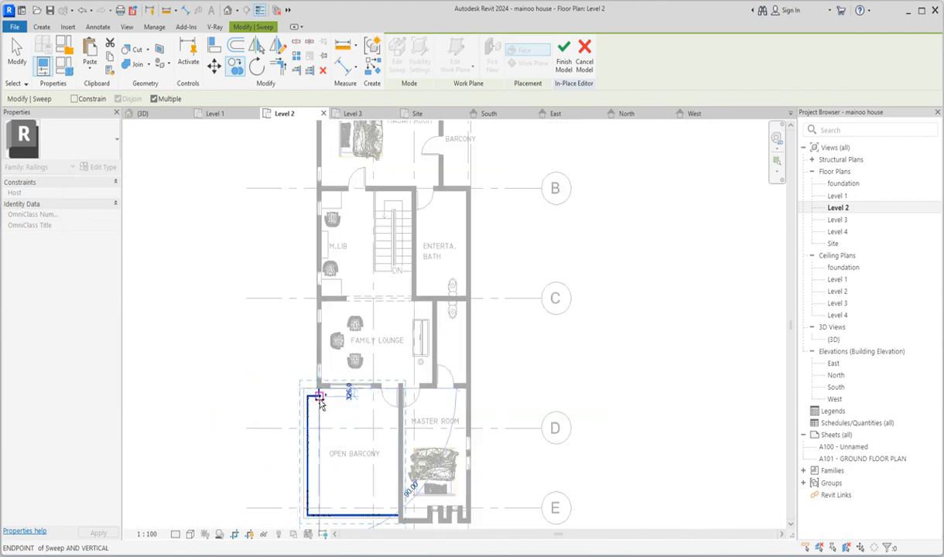
{"action": "scroll", "coordinate": [395, 249], "scroll_direction": "up", "scroll_amount": 2}
{"action": "scroll", "coordinate": [396, 203], "scroll_direction": "up", "scroll_amount": 4}
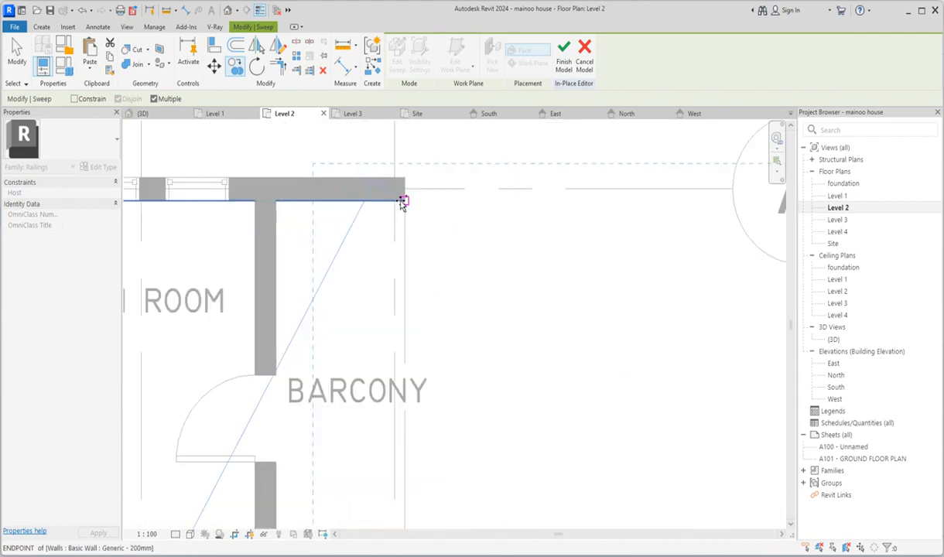
{"action": "left_click", "coordinate": [396, 203]}
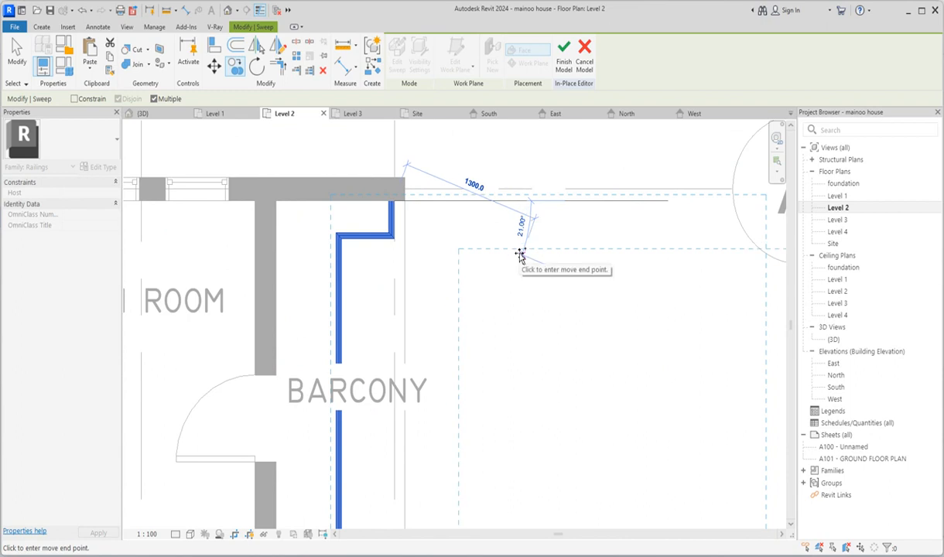
{"action": "left_click", "coordinate": [520, 256]}
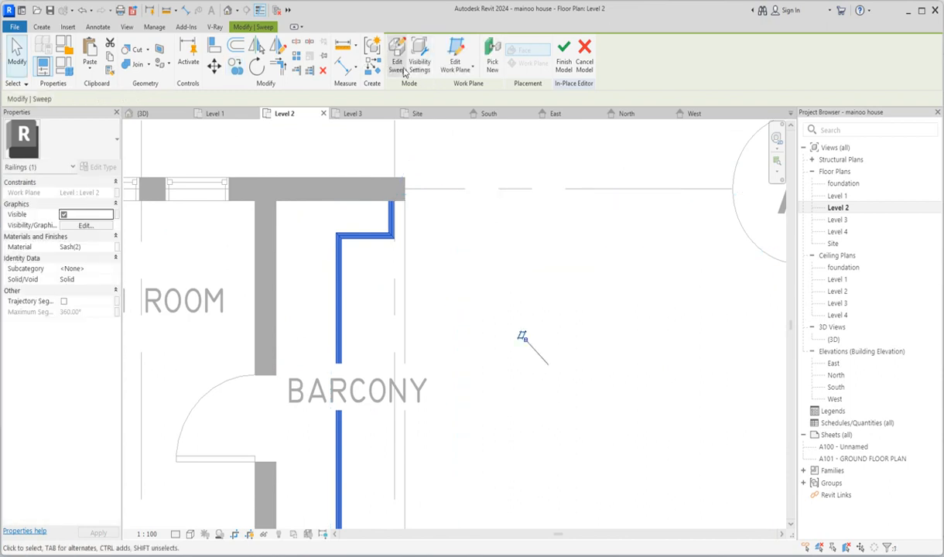
Step: Open the copied sweep's path sketch and delete all its lines except the short one against the grid A wall
{"action": "left_click", "coordinate": [397, 61]}
{"action": "scroll", "coordinate": [489, 212], "scroll_direction": "down", "scroll_amount": 5}
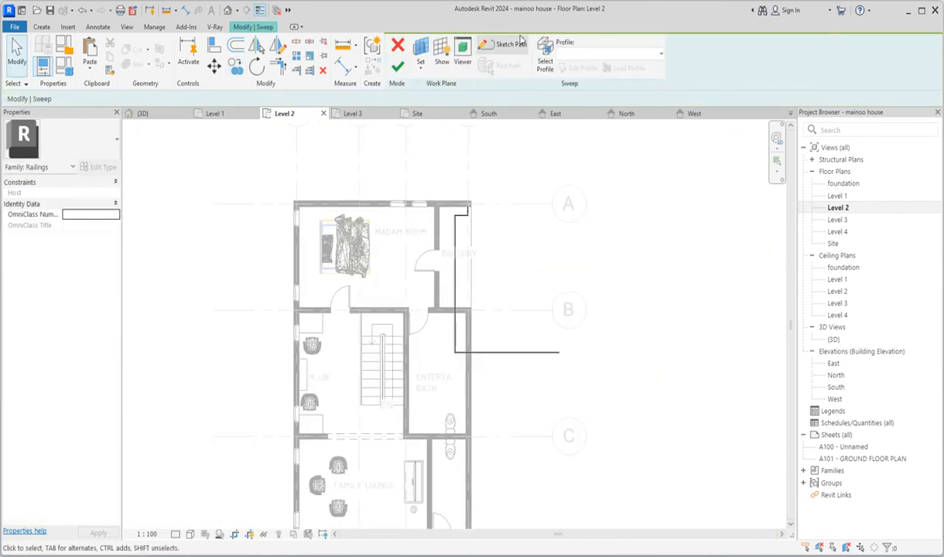
{"action": "left_click", "coordinate": [519, 46]}
{"action": "scroll", "coordinate": [445, 301], "scroll_direction": "down", "scroll_amount": 3}
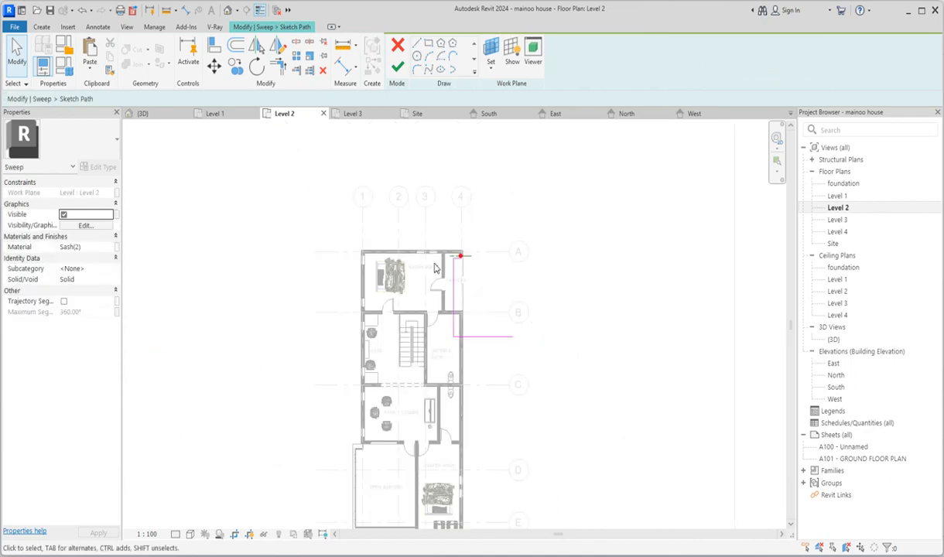
{"action": "scroll", "coordinate": [434, 268], "scroll_direction": "up", "scroll_amount": 3}
{"action": "left_click_drag", "start_coordinate": [463, 244], "coordinate": [605, 439]}
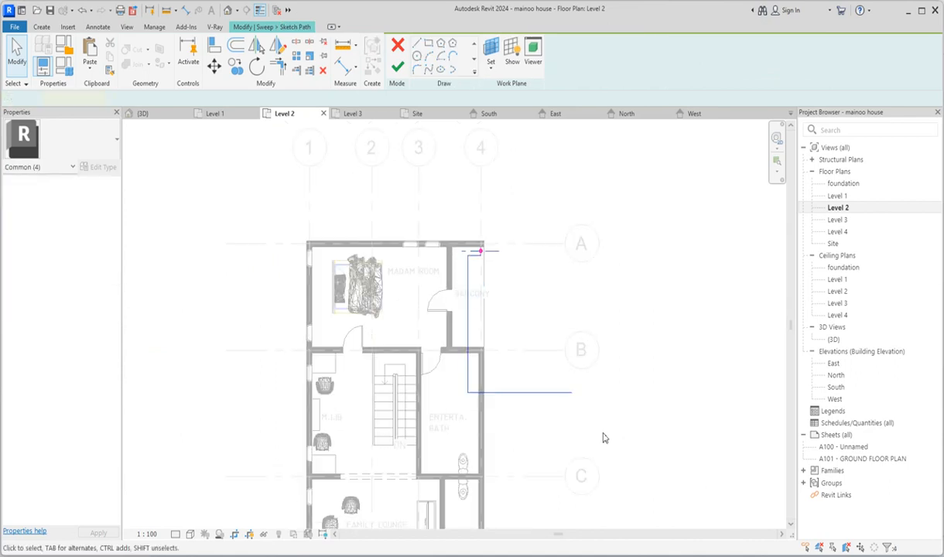
{"action": "key", "text": "Delete"}
{"action": "scroll", "coordinate": [481, 256], "scroll_direction": "up", "scroll_amount": 4}
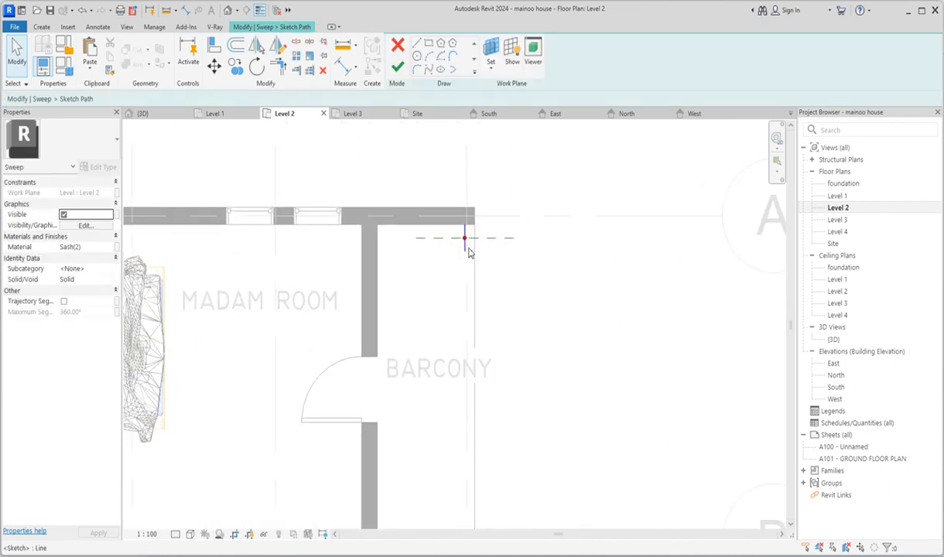
Step: Stretch the remaining path line along the rear balcony edge to the grid B wall at 3500 long, nudge it outward, and finish the sweep
{"action": "left_click", "coordinate": [468, 249]}
{"action": "left_click_drag", "start_coordinate": [466, 252], "coordinate": [469, 524]}
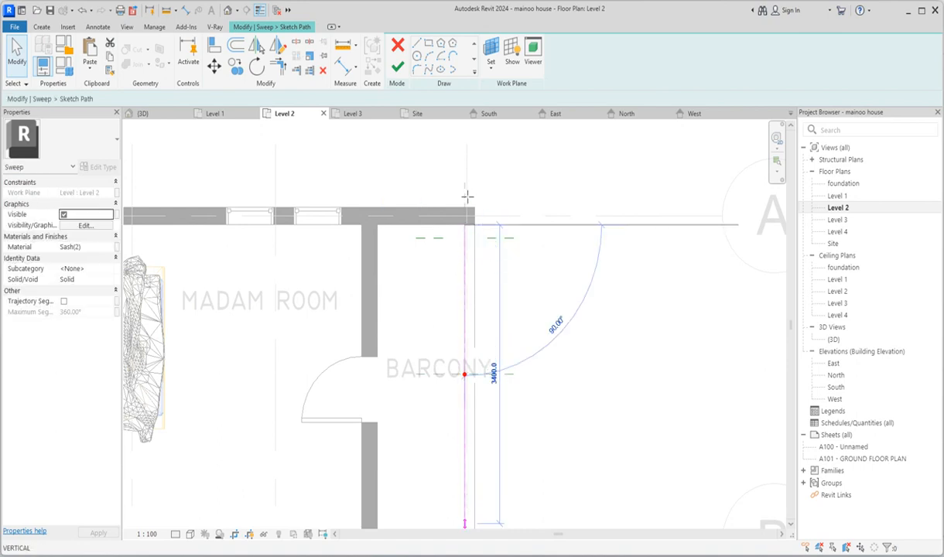
{"action": "scroll", "coordinate": [468, 161], "scroll_direction": "down", "scroll_amount": 3}
{"action": "scroll", "coordinate": [468, 318], "scroll_direction": "up", "scroll_amount": 3}
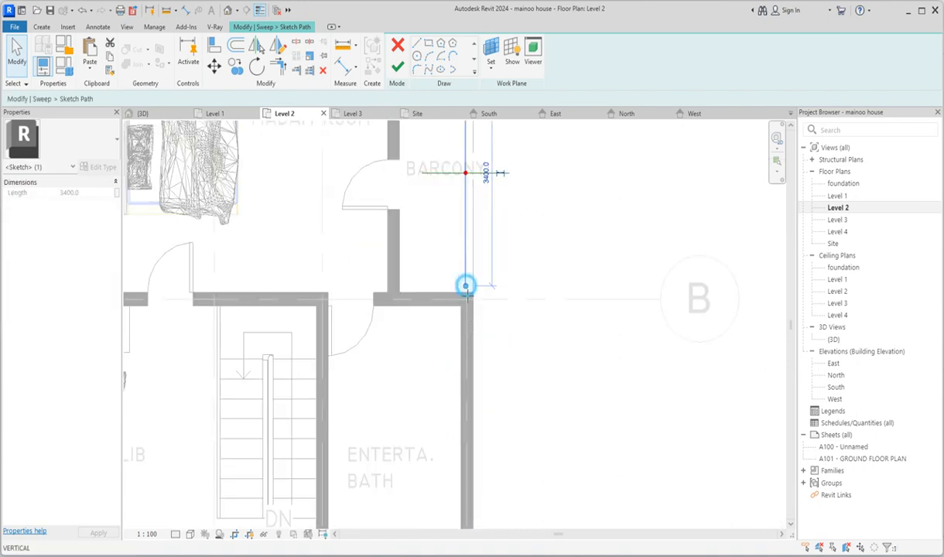
{"action": "left_click_drag", "start_coordinate": [466, 285], "coordinate": [465, 293]}
{"action": "key", "text": "Right"}
{"action": "key", "text": "Right"}
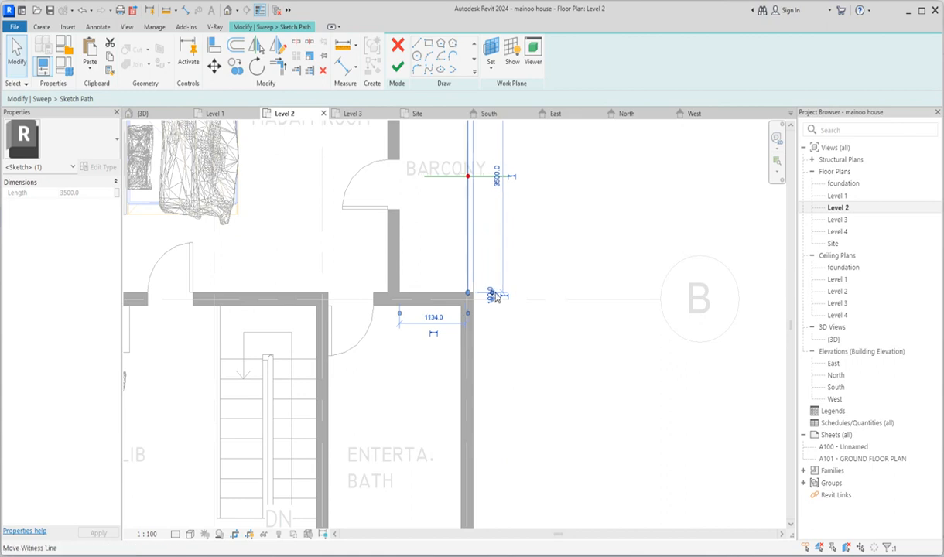
{"action": "left_click", "coordinate": [398, 67]}
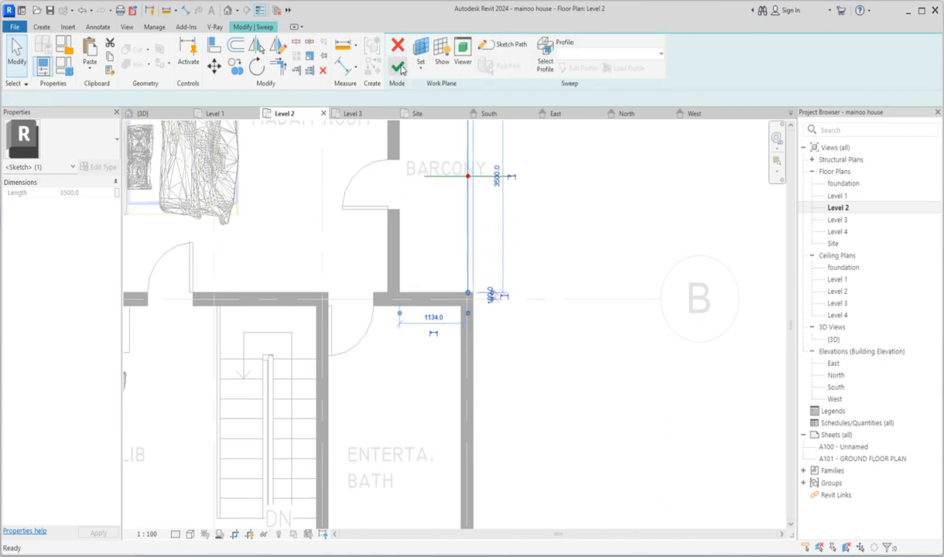
{"action": "left_click", "coordinate": [398, 67]}
Step: Compare the new rear balcony rails with the front balcony railing in the 3D view, and open the Level 1 floor plan
{"action": "scroll", "coordinate": [575, 369], "scroll_direction": "down", "scroll_amount": 3}
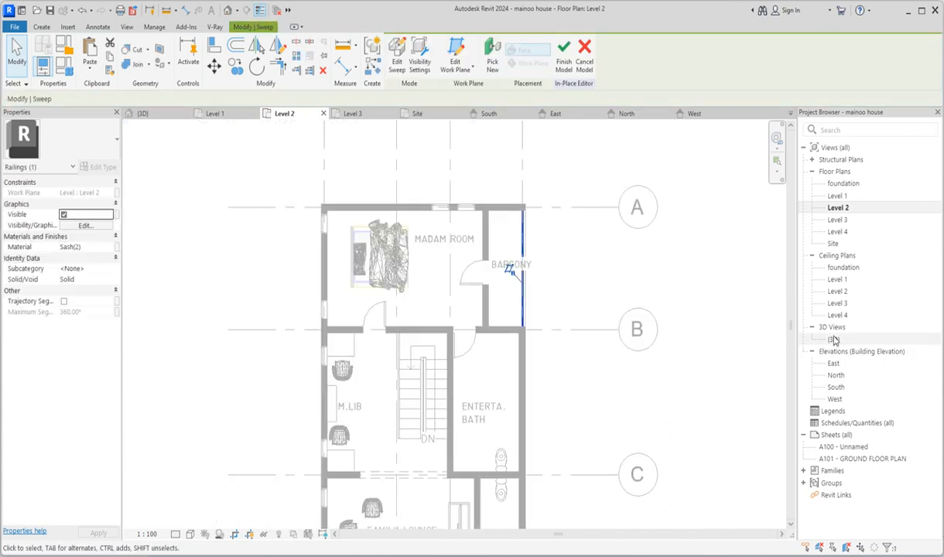
{"action": "double_click", "coordinate": [833, 338]}
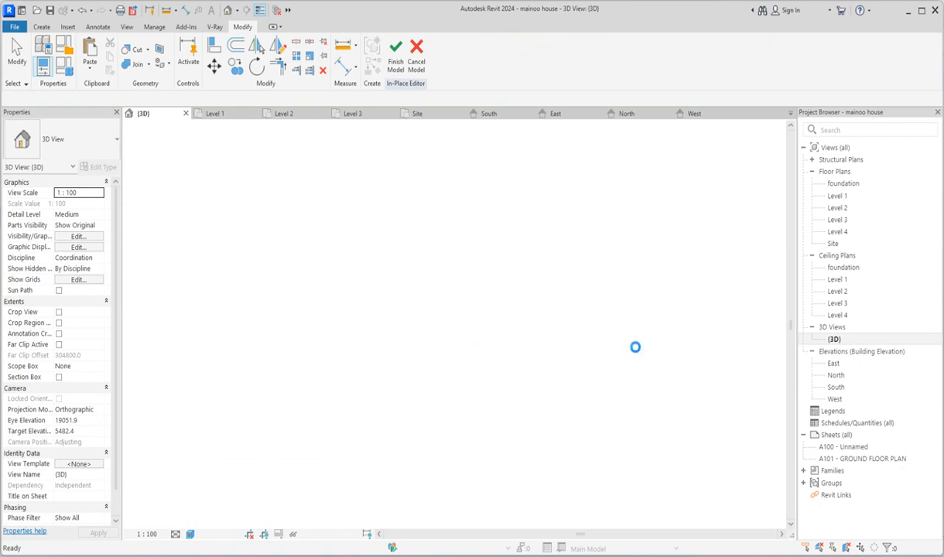
{"action": "scroll", "coordinate": [521, 175], "scroll_direction": "up", "scroll_amount": 6}
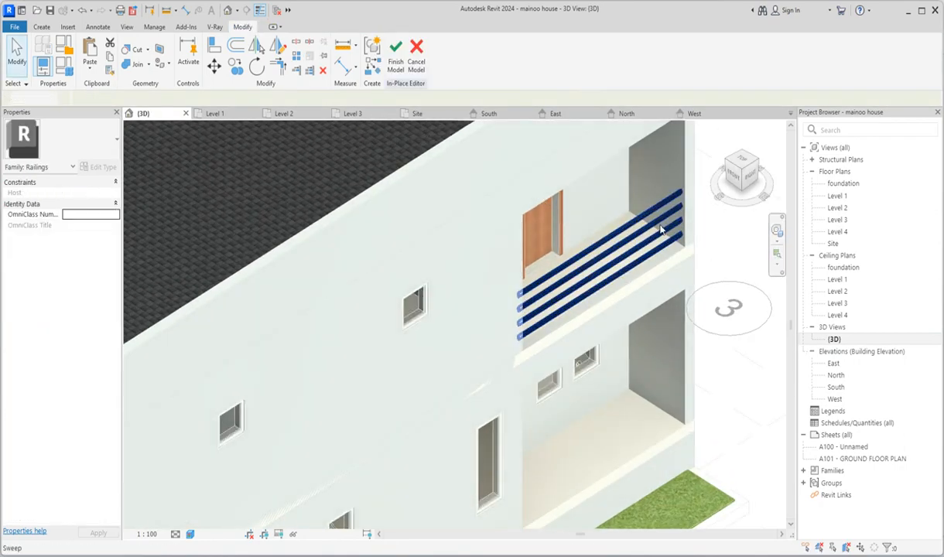
{"action": "scroll", "coordinate": [639, 274], "scroll_direction": "down", "scroll_amount": 8}
{"action": "scroll", "coordinate": [413, 361], "scroll_direction": "up", "scroll_amount": 8}
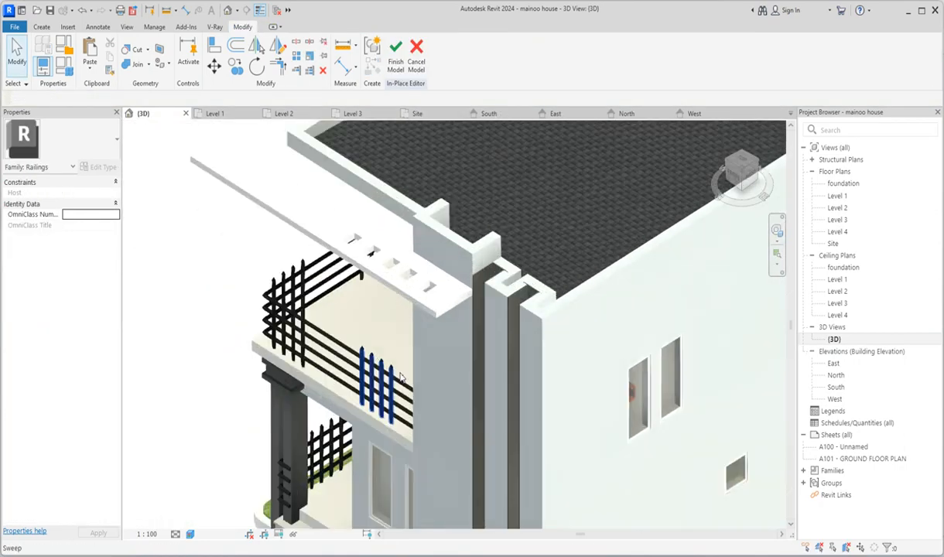
{"action": "scroll", "coordinate": [351, 312], "scroll_direction": "down", "scroll_amount": 2}
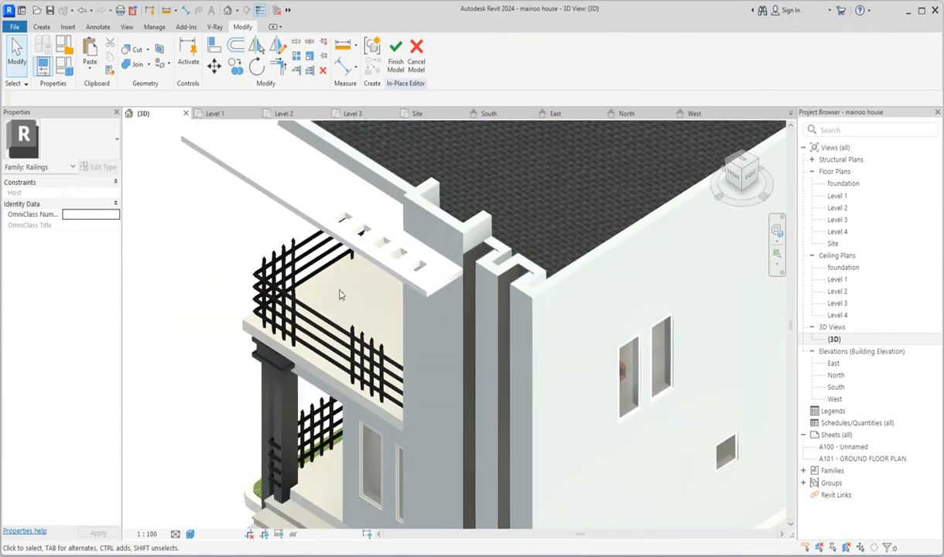
{"action": "left_click", "coordinate": [368, 372]}
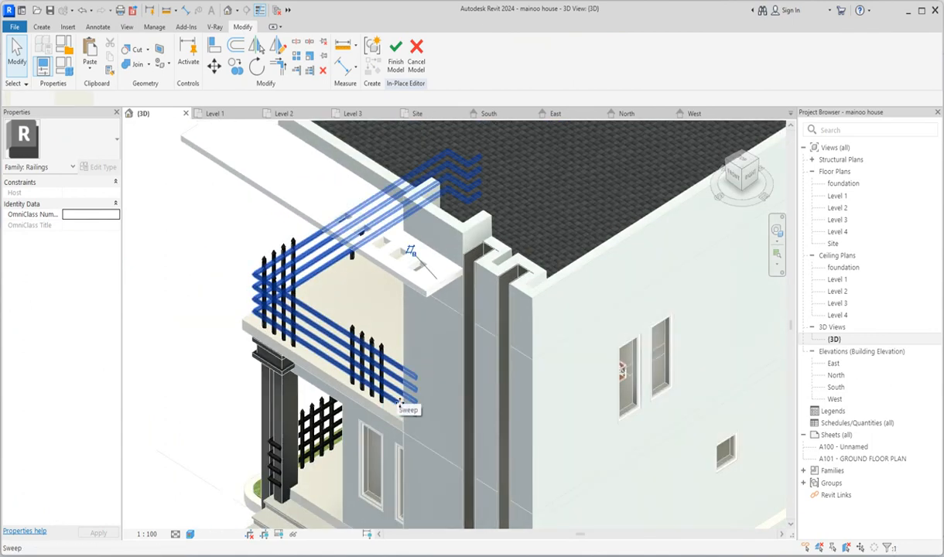
{"action": "left_click", "coordinate": [196, 287]}
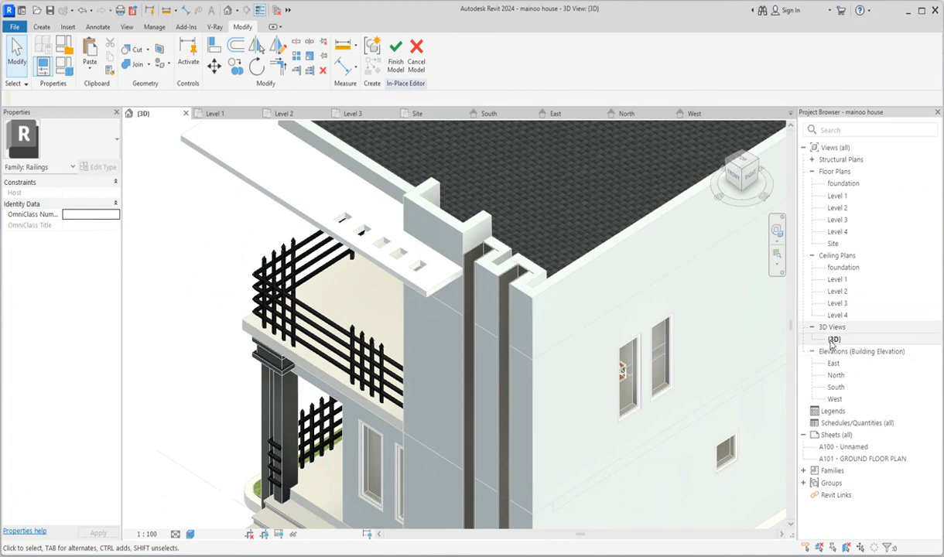
{"action": "double_click", "coordinate": [839, 197]}
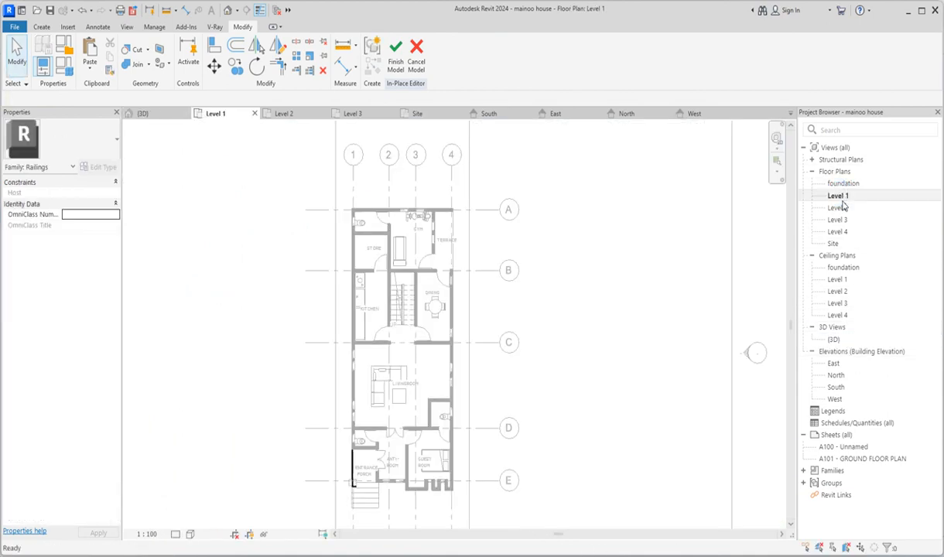
Step: Open the Level 2 floor plan at the open balcony's front railing
{"action": "double_click", "coordinate": [839, 208]}
{"action": "scroll", "coordinate": [395, 221], "scroll_direction": "down", "scroll_amount": 3}
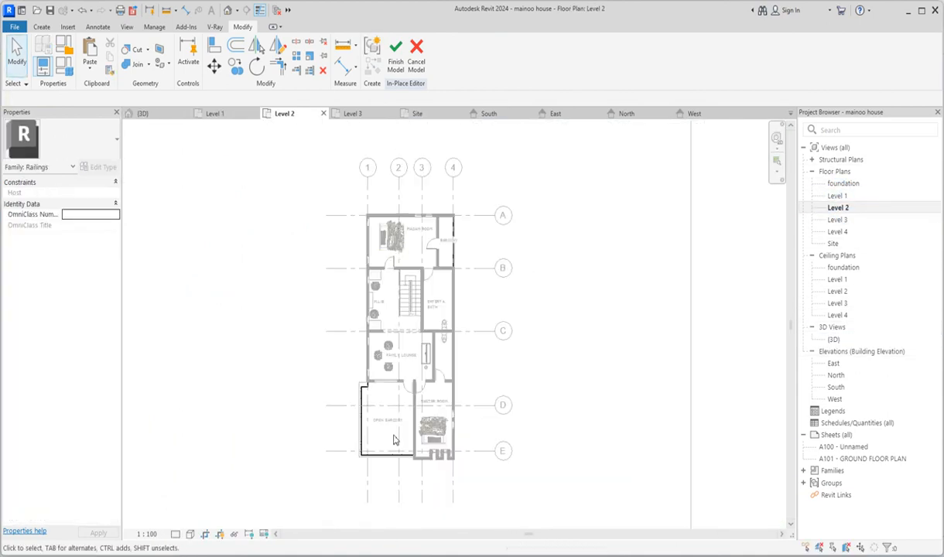
{"action": "scroll", "coordinate": [405, 418], "scroll_direction": "up", "scroll_amount": 8}
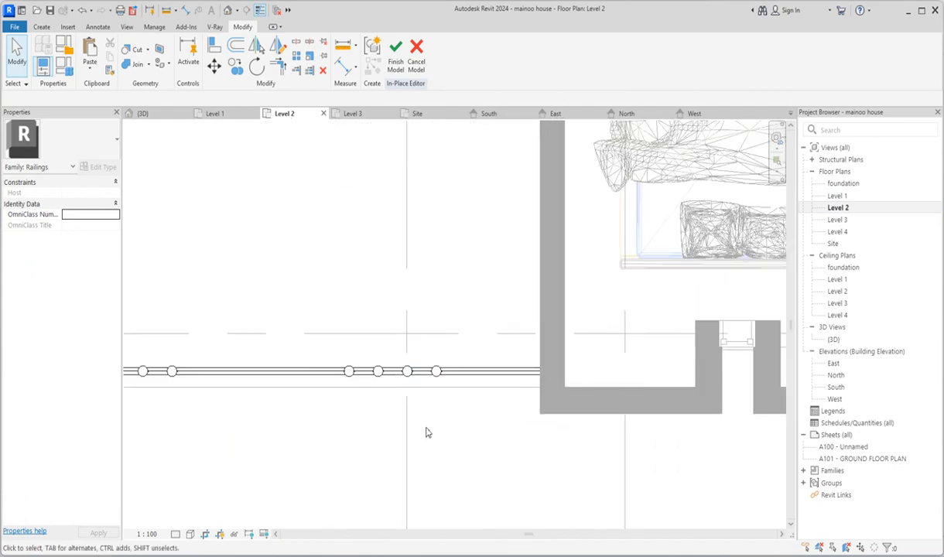
{"action": "right_click", "coordinate": [289, 276]}
{"action": "left_click", "coordinate": [337, 281]}
{"action": "right_click", "coordinate": [291, 274]}
{"action": "left_click", "coordinate": [328, 311]}
{"action": "left_click_drag", "start_coordinate": [295, 274], "coordinate": [473, 474]}
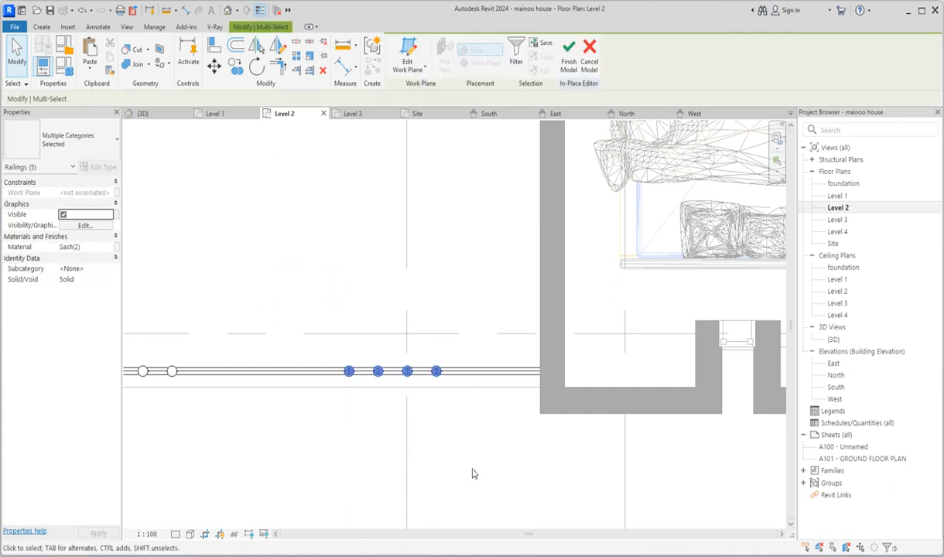
{"action": "scroll", "coordinate": [460, 451], "scroll_direction": "down", "scroll_amount": 2}
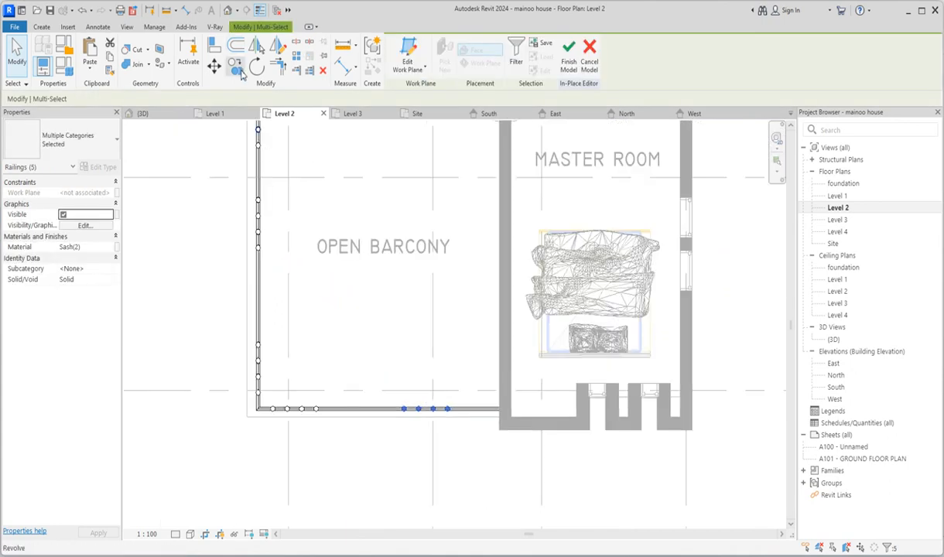
{"action": "left_click_drag", "start_coordinate": [209, 169], "coordinate": [287, 277]}
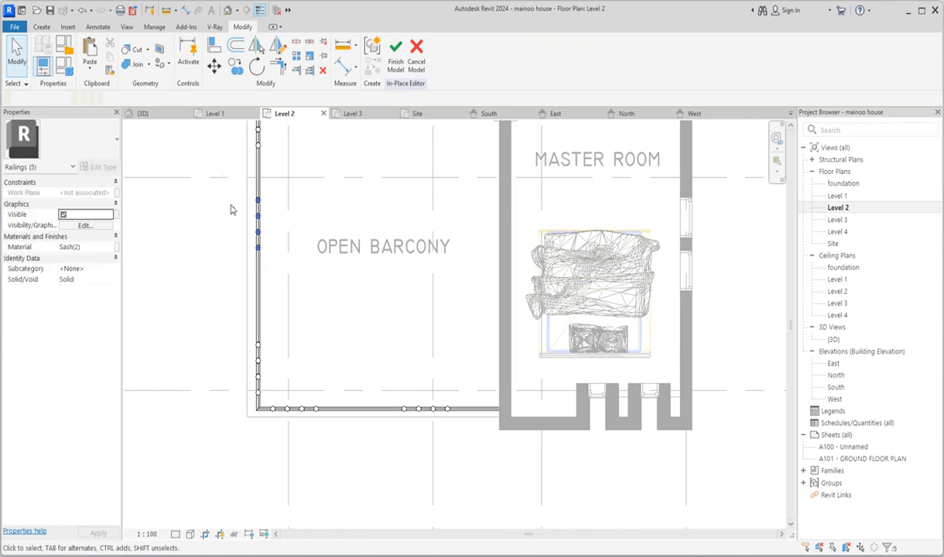
{"action": "left_click", "coordinate": [236, 72]}
{"action": "scroll", "coordinate": [263, 190], "scroll_direction": "up", "scroll_amount": 3}
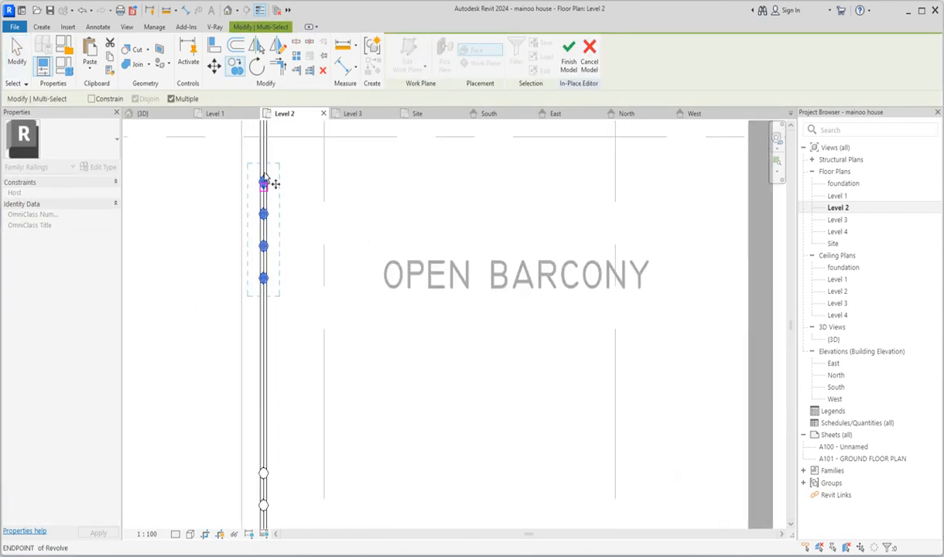
{"action": "key", "text": "Escape"}
{"action": "key", "text": "Escape"}
{"action": "scroll", "coordinate": [289, 331], "scroll_direction": "down", "scroll_amount": 4}
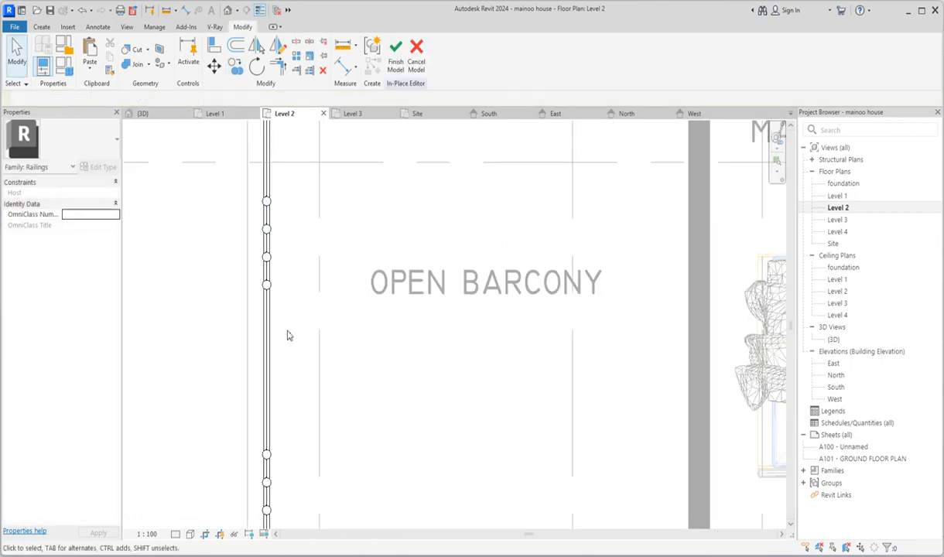
Step: Copy the middle group of four posts on the open balcony's grid 1 side onto the small rear balcony's rails
{"action": "left_click_drag", "start_coordinate": [238, 241], "coordinate": [304, 295]}
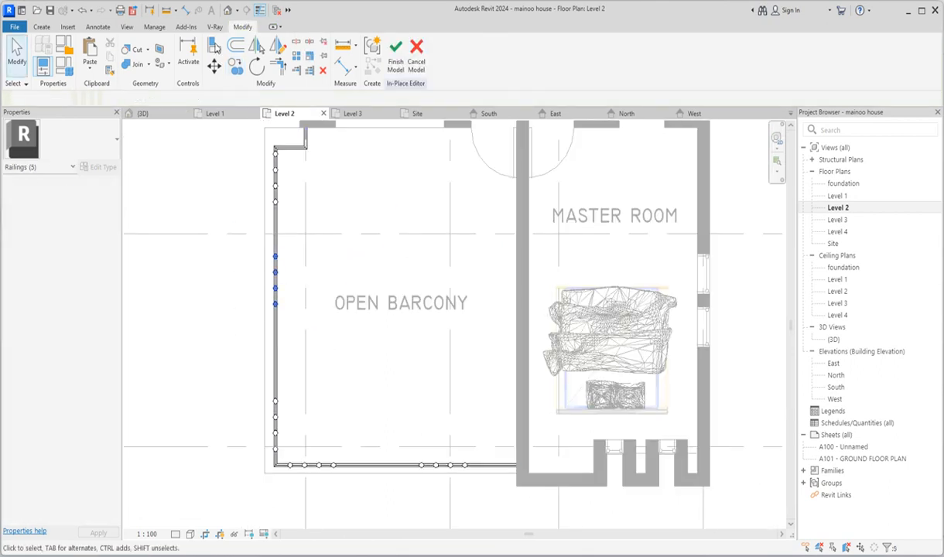
{"action": "left_click", "coordinate": [276, 260]}
{"action": "scroll", "coordinate": [366, 298], "scroll_direction": "down", "scroll_amount": 4}
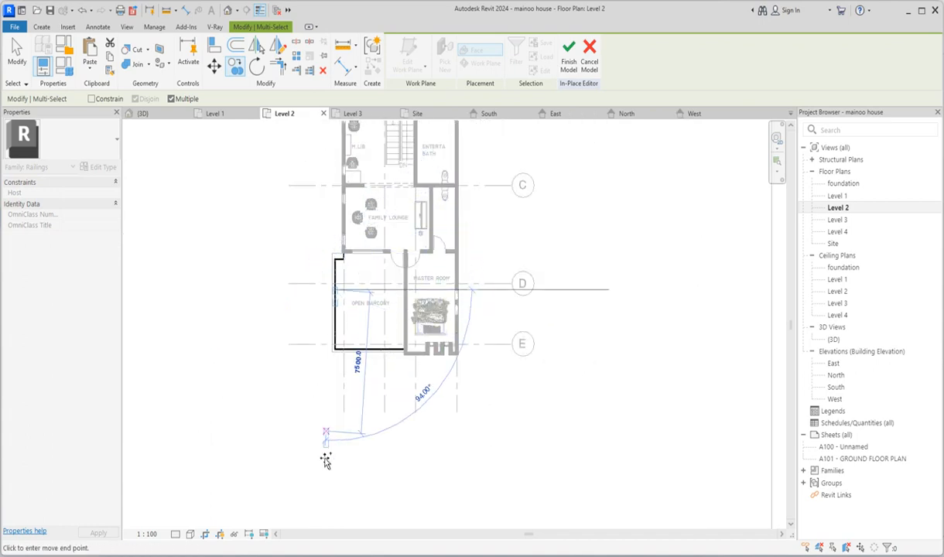
{"action": "scroll", "coordinate": [313, 468], "scroll_direction": "down", "scroll_amount": 3}
{"action": "scroll", "coordinate": [401, 217], "scroll_direction": "up", "scroll_amount": 7}
{"action": "scroll", "coordinate": [396, 244], "scroll_direction": "up", "scroll_amount": 5}
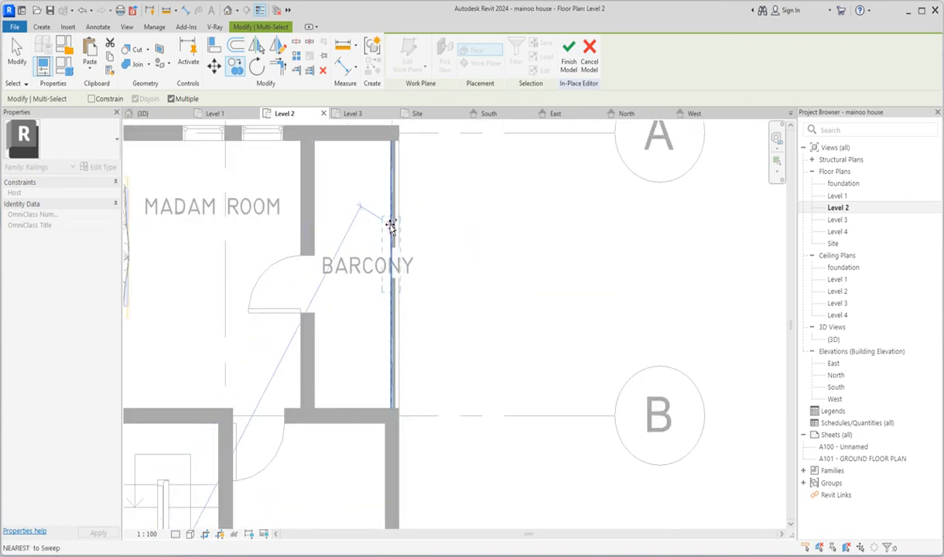
{"action": "left_click", "coordinate": [396, 216]}
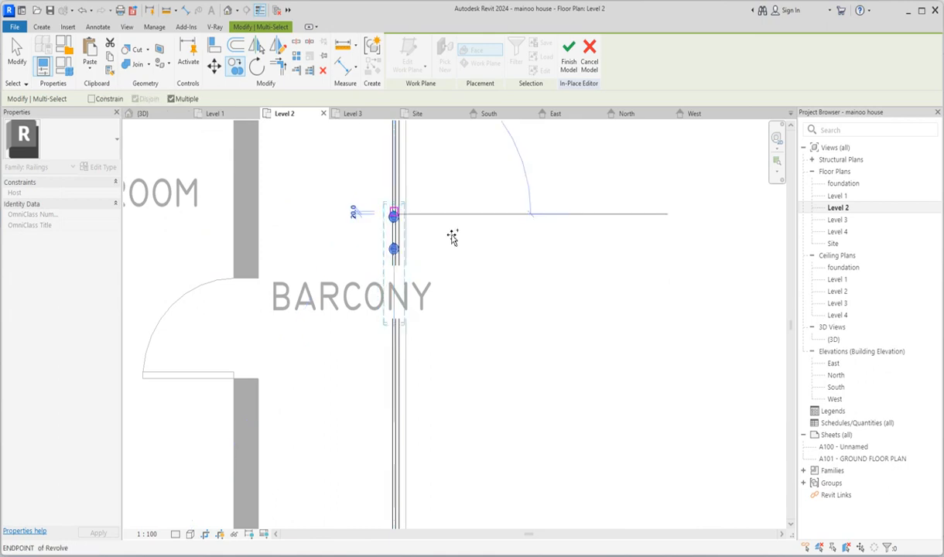
{"action": "key", "text": "Escape"}
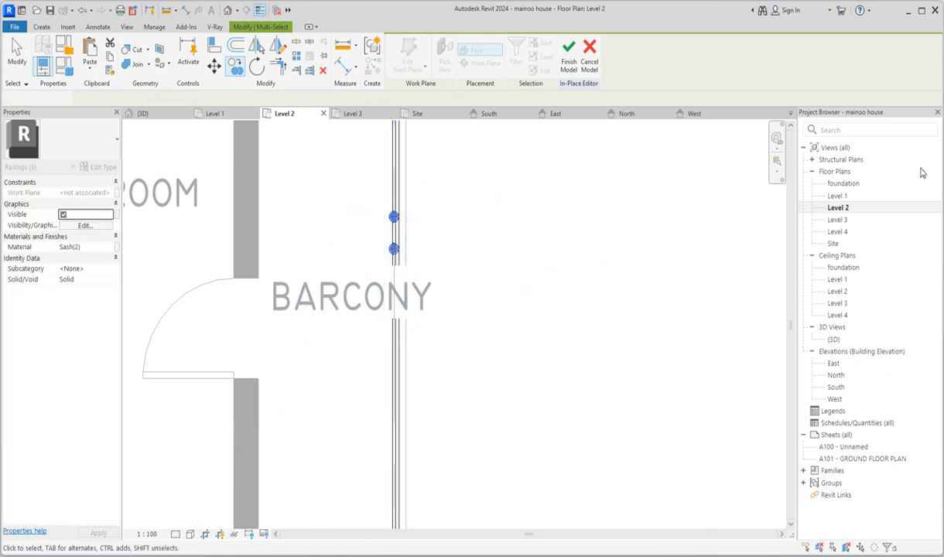
Step: Check the copied posts on the rear balcony in the 3D view and finish the in-place railing model
{"action": "double_click", "coordinate": [836, 341]}
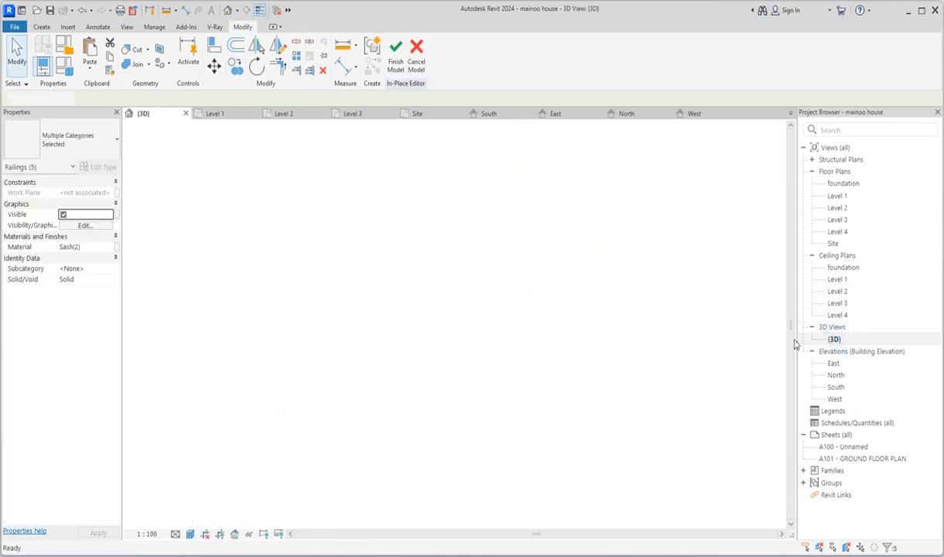
{"action": "scroll", "coordinate": [241, 418], "scroll_direction": "down", "scroll_amount": 5}
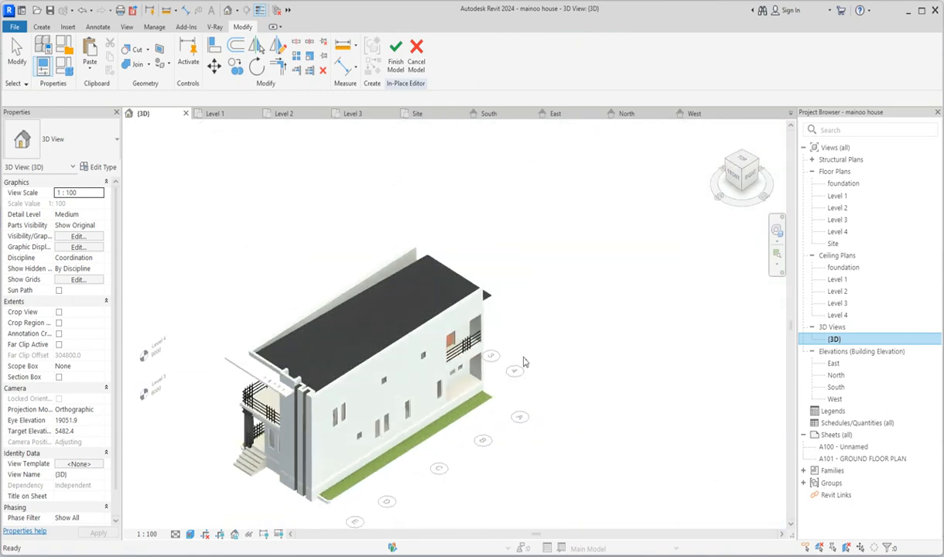
{"action": "scroll", "coordinate": [401, 359], "scroll_direction": "up", "scroll_amount": 5}
{"action": "scroll", "coordinate": [400, 359], "scroll_direction": "up", "scroll_amount": 6}
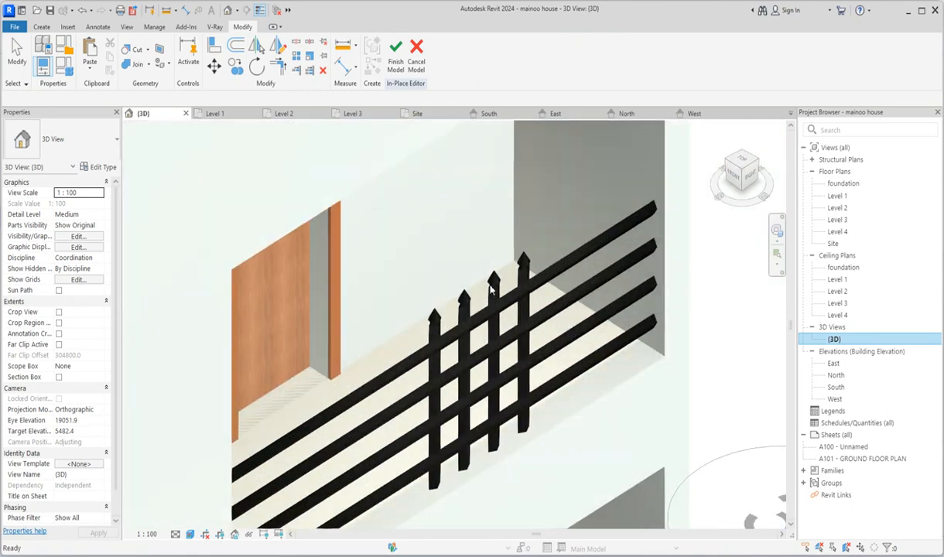
{"action": "scroll", "coordinate": [524, 400], "scroll_direction": "down", "scroll_amount": 4}
{"action": "scroll", "coordinate": [646, 344], "scroll_direction": "down", "scroll_amount": 3}
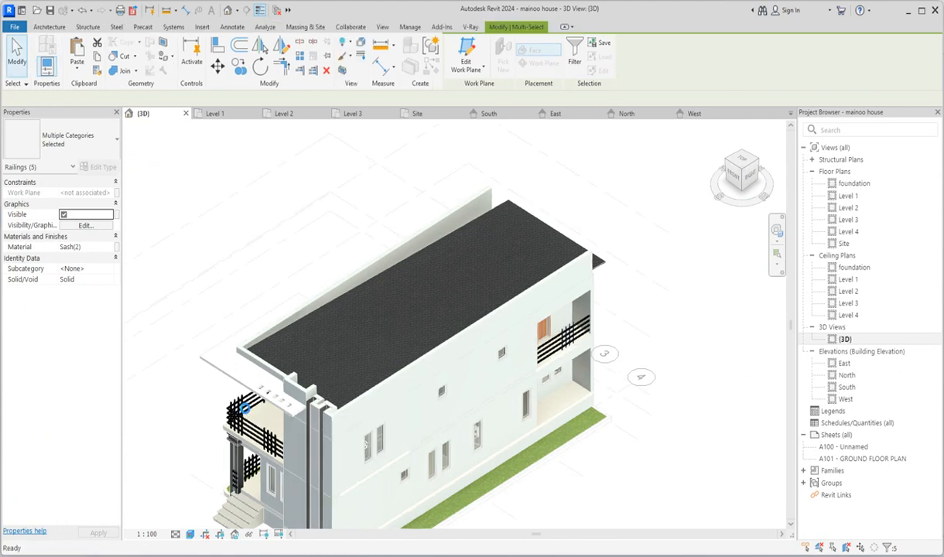
{"action": "scroll", "coordinate": [245, 409], "scroll_direction": "up", "scroll_amount": 3}
{"action": "scroll", "coordinate": [267, 373], "scroll_direction": "down", "scroll_amount": 5}
{"action": "scroll", "coordinate": [302, 425], "scroll_direction": "up", "scroll_amount": 2}
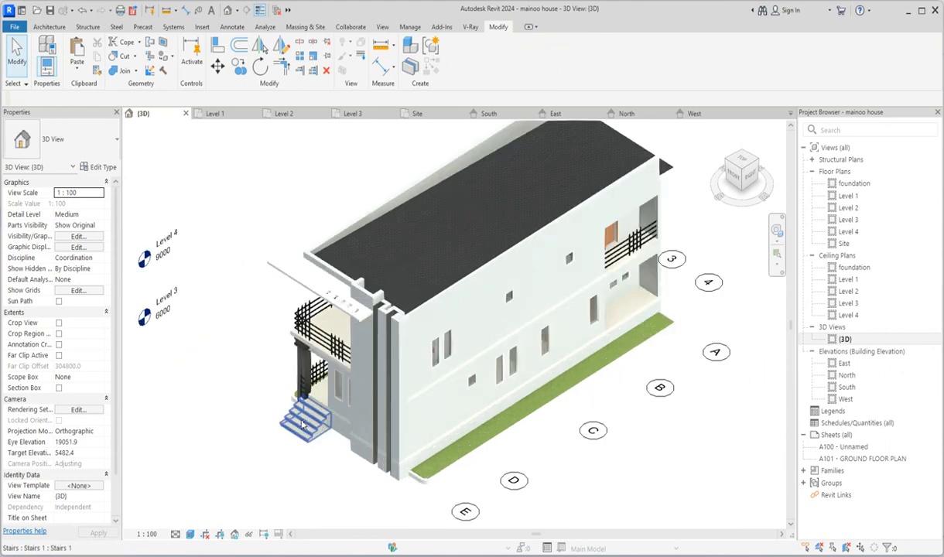
Step: Open the foundation floor plan and start in-place editing of the front entrance stairs at grid E
{"action": "scroll", "coordinate": [304, 425], "scroll_direction": "up", "scroll_amount": 2}
{"action": "left_click", "coordinate": [311, 429]}
{"action": "scroll", "coordinate": [302, 412], "scroll_direction": "down", "scroll_amount": 5}
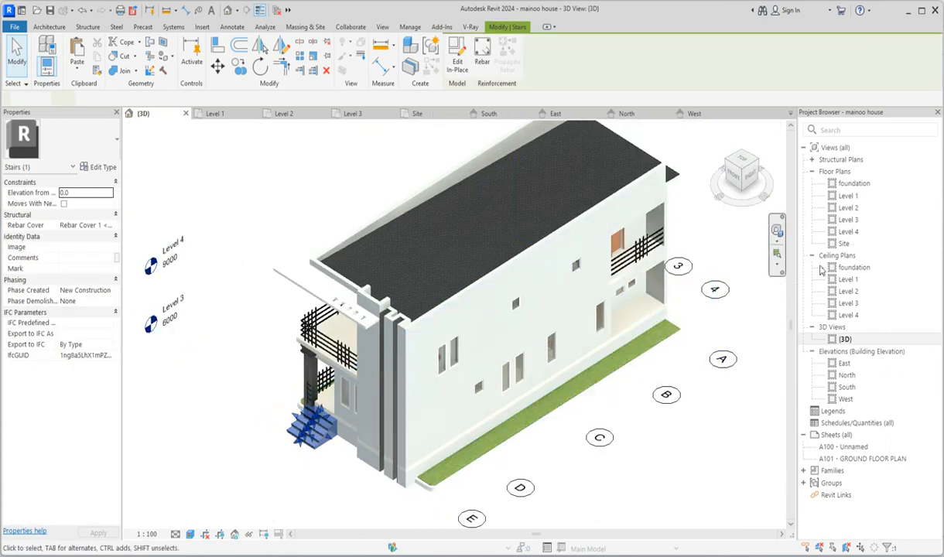
{"action": "double_click", "coordinate": [855, 183]}
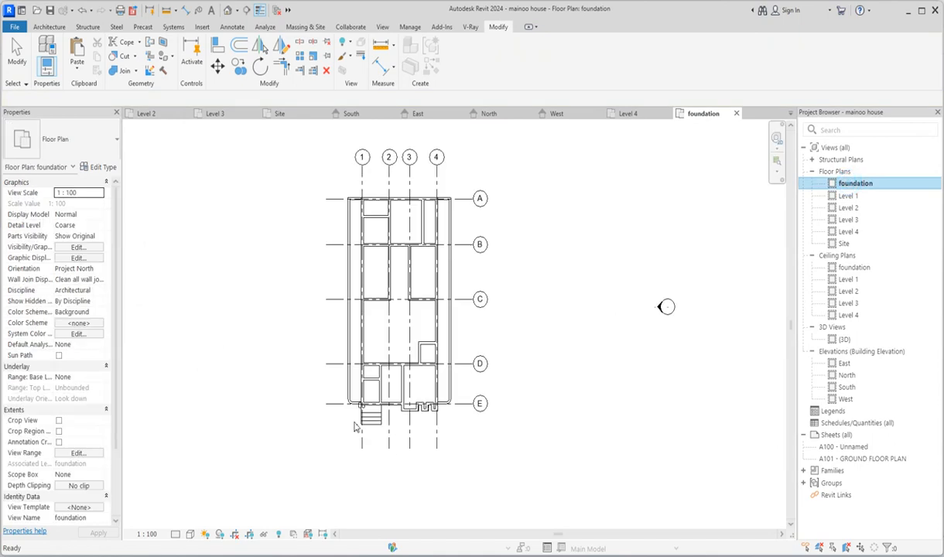
{"action": "left_click", "coordinate": [371, 417]}
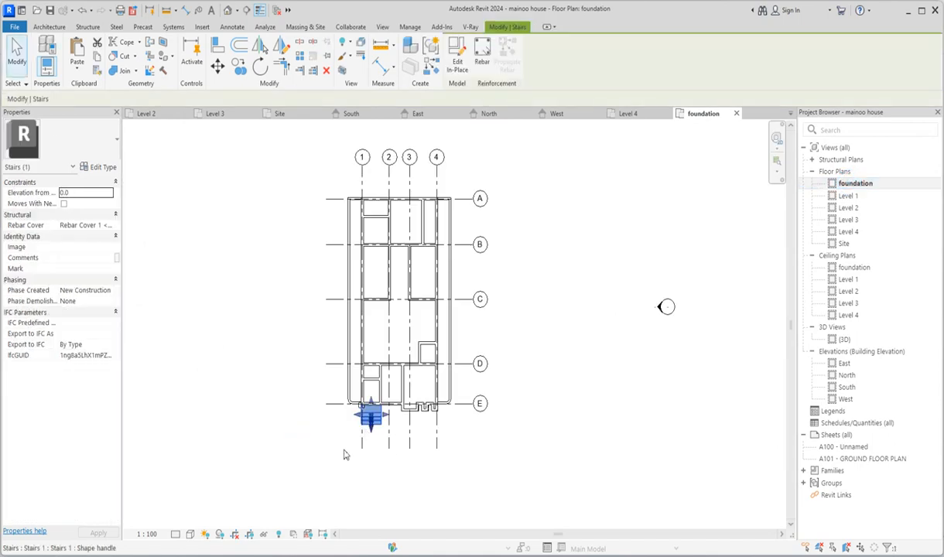
{"action": "key", "text": "c"}
{"action": "key", "text": "o"}
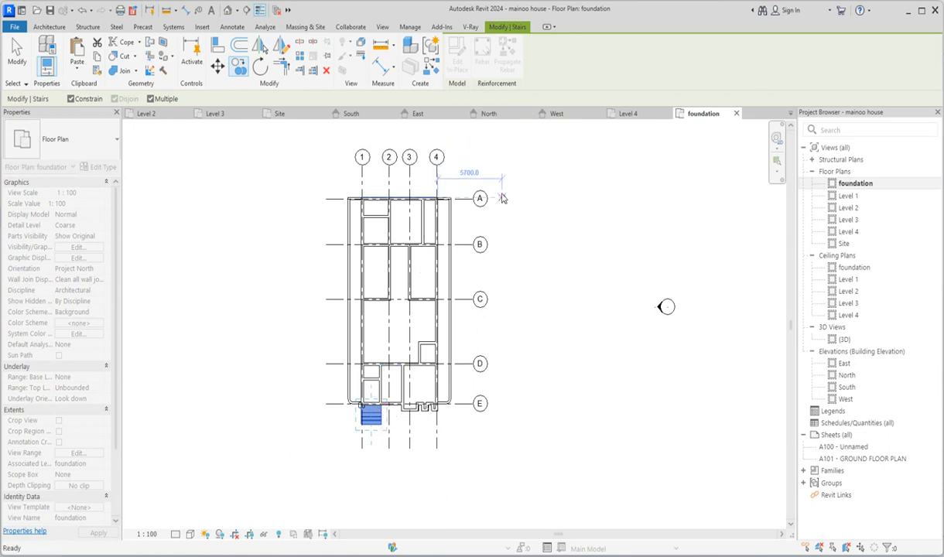
{"action": "key", "text": "Escape"}
{"action": "left_click", "coordinate": [457, 58]}
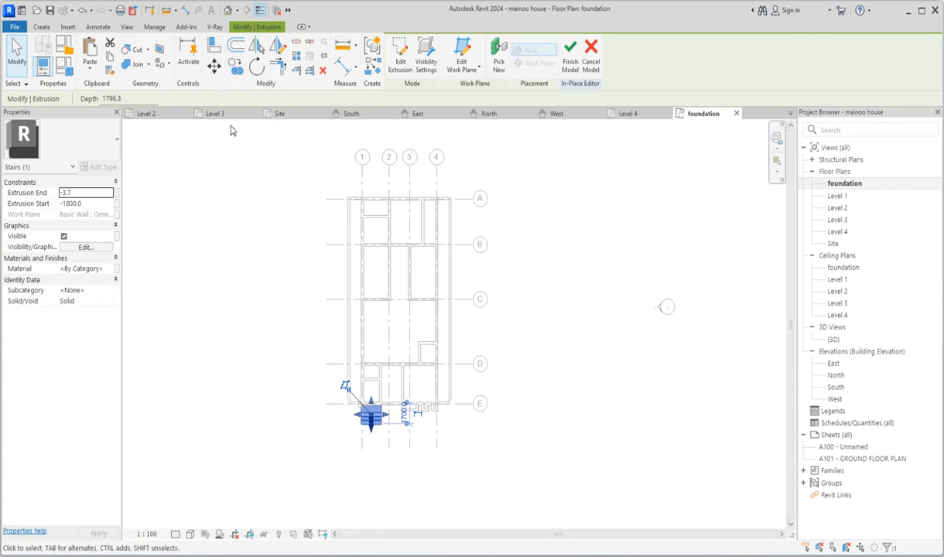
Step: Copy the entrance stair extrusion up to the wall corner at grids 1 and B
{"action": "left_click", "coordinate": [238, 69]}
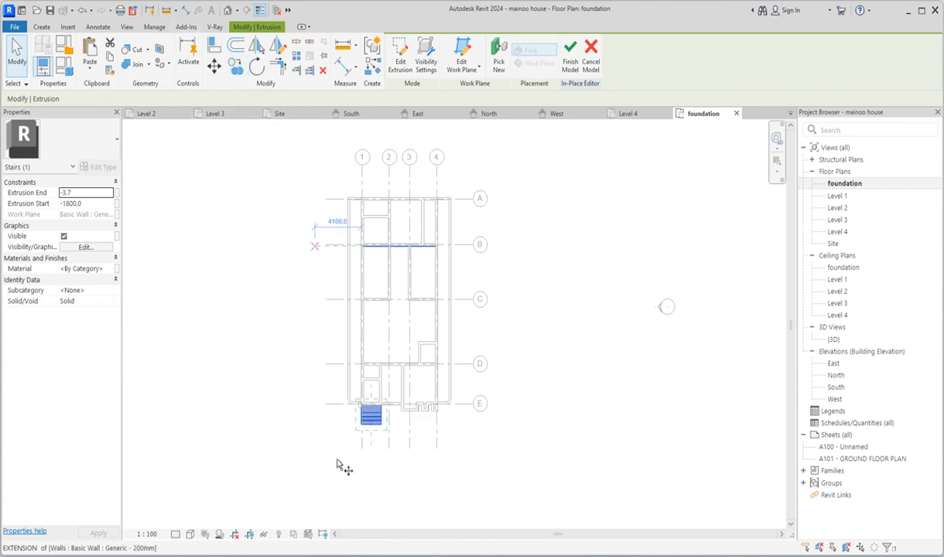
{"action": "scroll", "coordinate": [439, 241], "scroll_direction": "up", "scroll_amount": 2}
{"action": "left_click", "coordinate": [442, 248]}
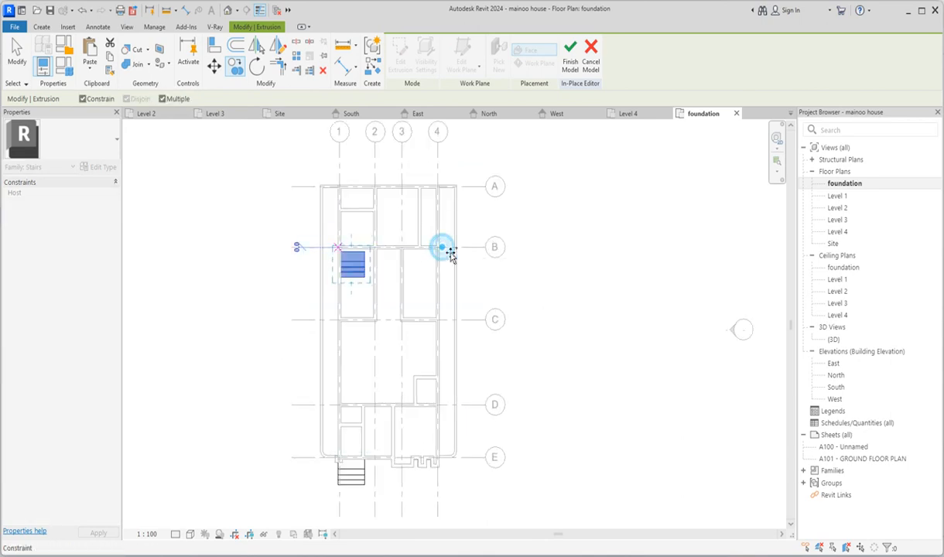
{"action": "key", "text": "Escape"}
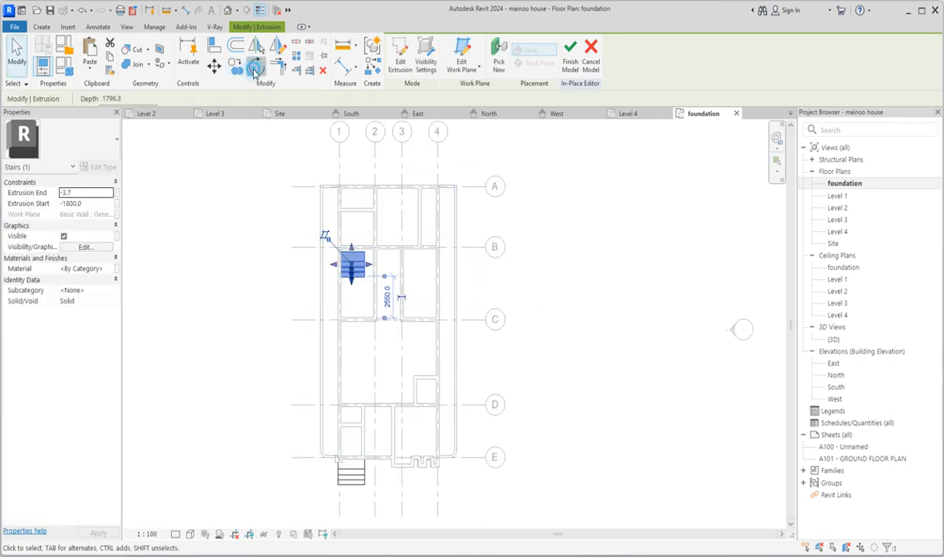
Step: Rotate a copy of the new stairs a quarter turn so the steps face grid 4, and delete the unrotated one
{"action": "left_click", "coordinate": [255, 69]}
{"action": "left_click", "coordinate": [190, 269]}
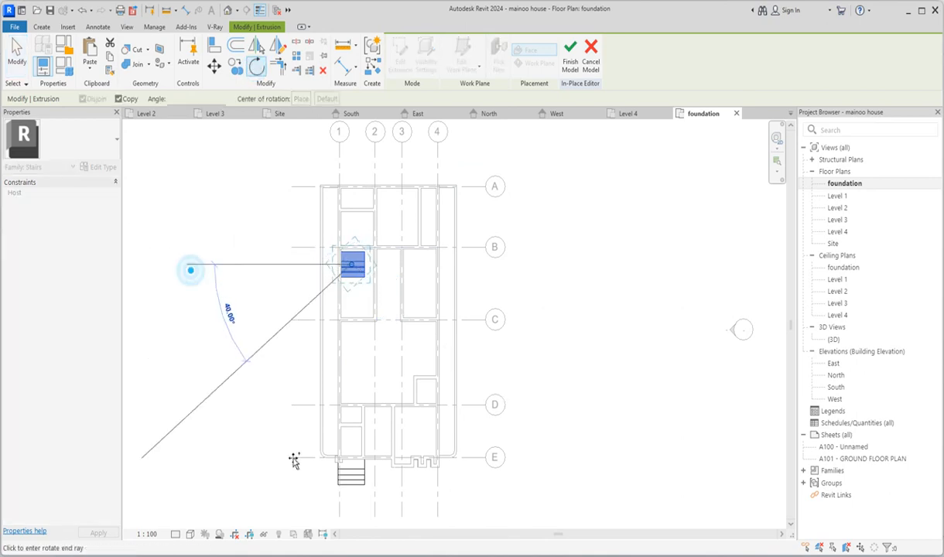
{"action": "left_click", "coordinate": [354, 528]}
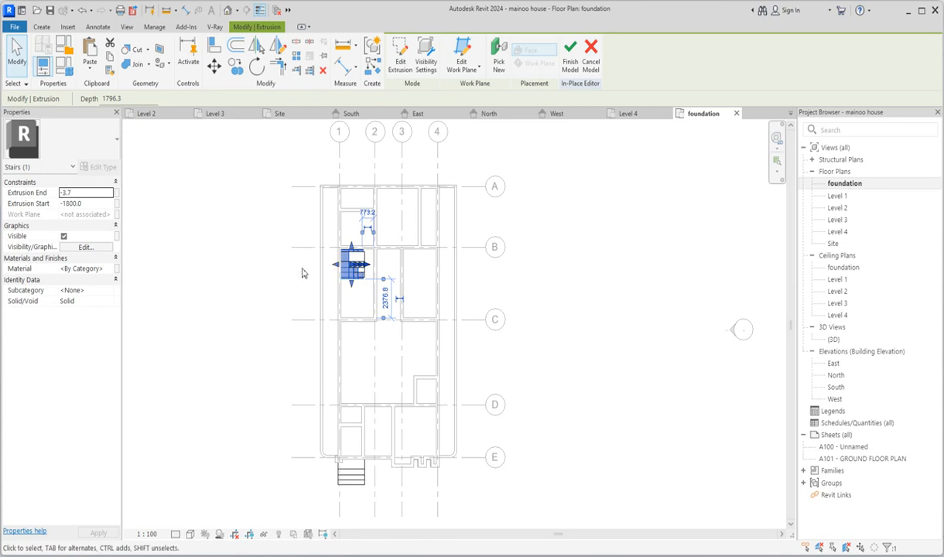
{"action": "left_click_drag", "start_coordinate": [282, 274], "coordinate": [259, 248]}
{"action": "left_click", "coordinate": [356, 255]}
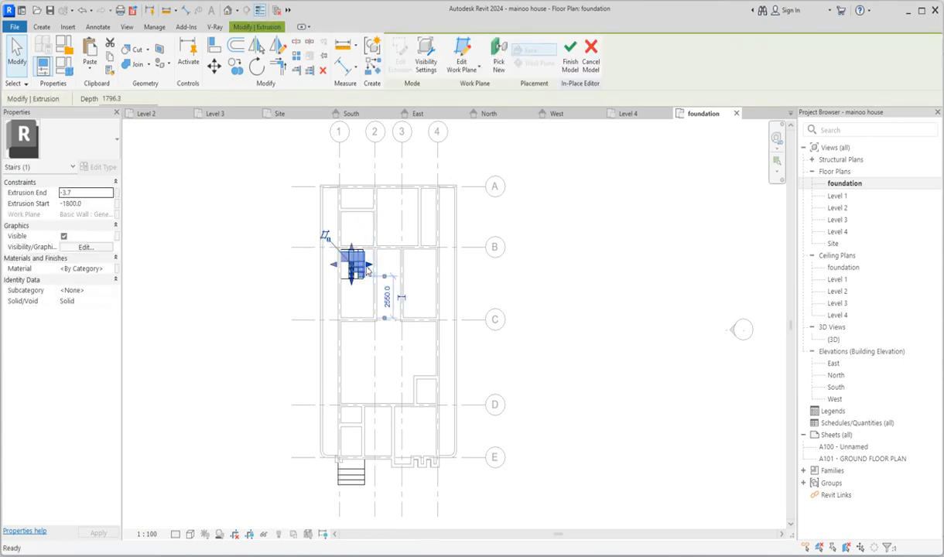
{"action": "left_click", "coordinate": [350, 248]}
{"action": "left_click", "coordinate": [363, 262]}
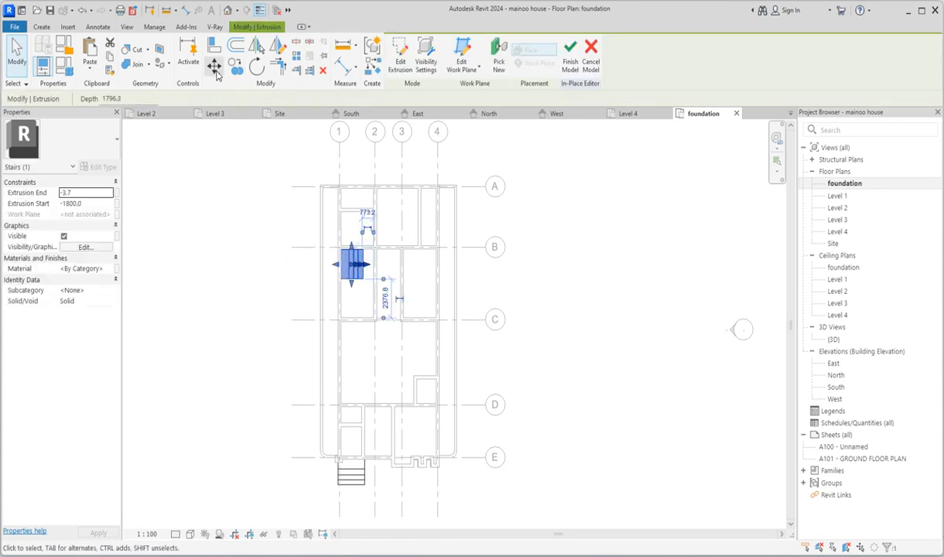
Step: Move the rotated stairs outside the rear terrace, against the outer foundation edge between grids A and B
{"action": "left_click", "coordinate": [215, 66]}
{"action": "left_click", "coordinate": [339, 248]}
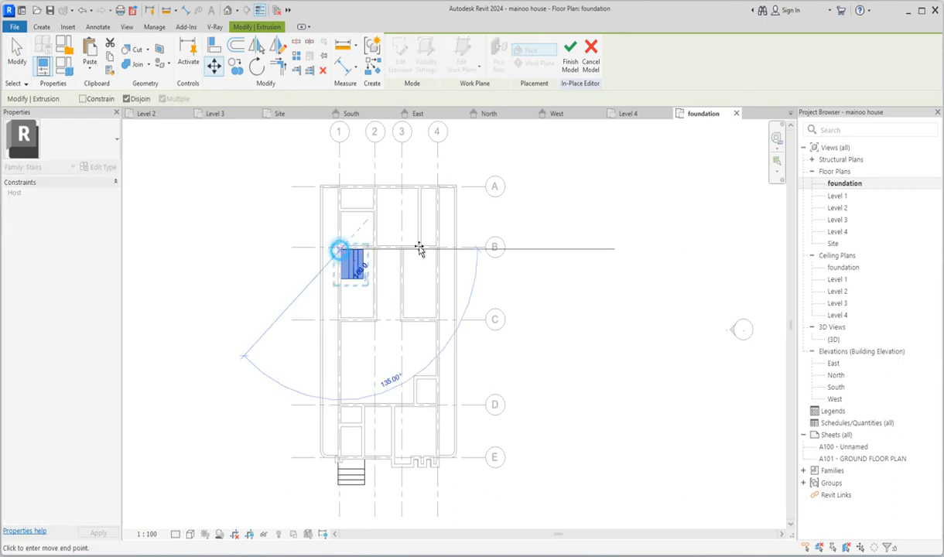
{"action": "double_click", "coordinate": [457, 198]}
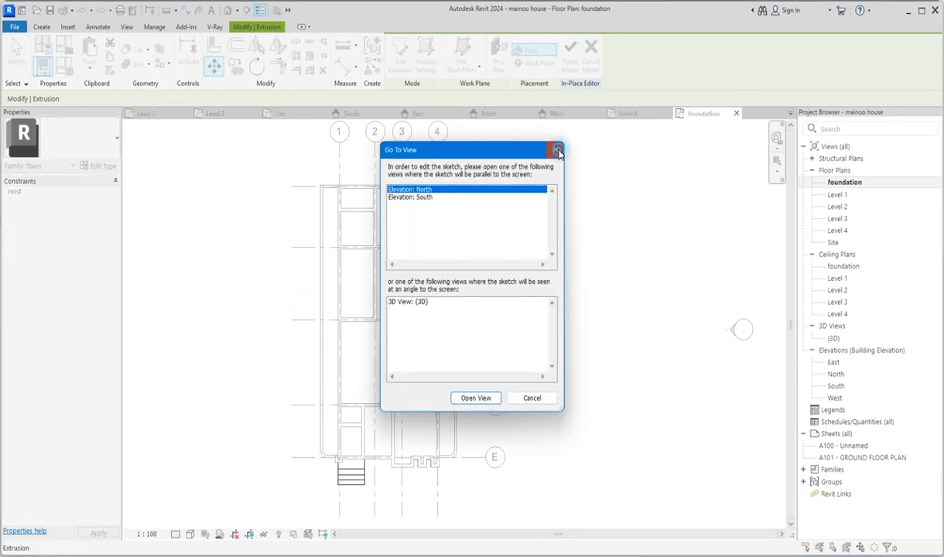
{"action": "left_click", "coordinate": [559, 151]}
Step: Stretch both ends of the moved stairs to the inner wall faces at grids A and B, giving a depth of 3500
{"action": "scroll", "coordinate": [511, 200], "scroll_direction": "up", "scroll_amount": 3}
{"action": "left_click", "coordinate": [462, 220]}
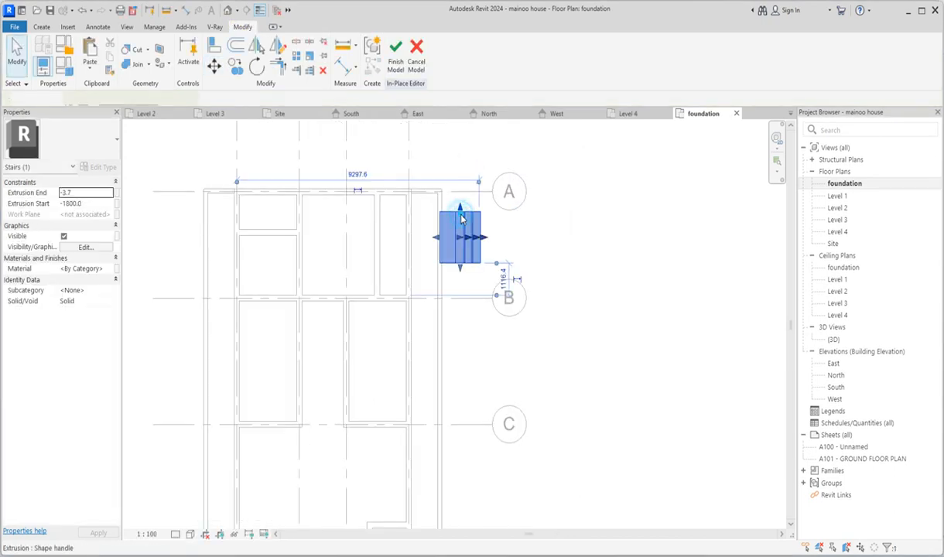
{"action": "scroll", "coordinate": [461, 221], "scroll_direction": "up", "scroll_amount": 2}
{"action": "scroll", "coordinate": [464, 225], "scroll_direction": "up", "scroll_amount": 1}
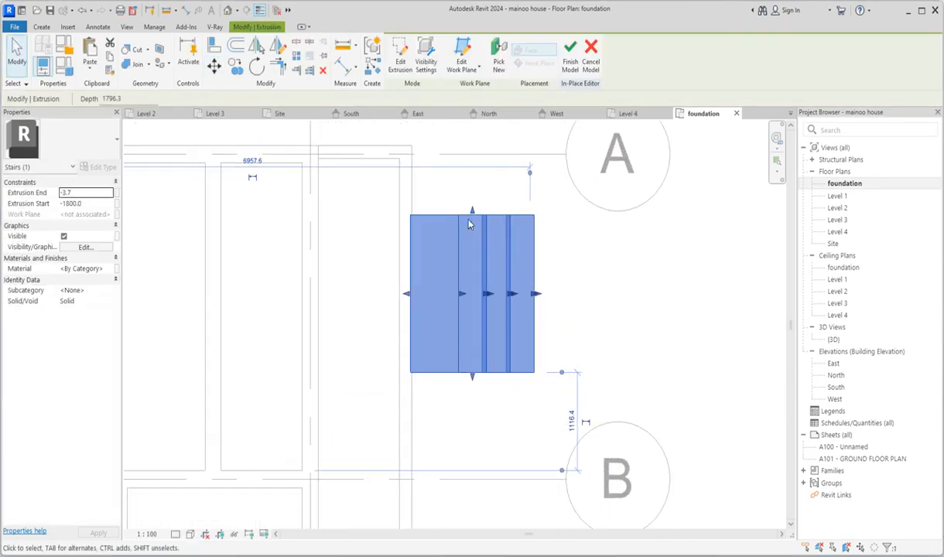
{"action": "left_click_drag", "start_coordinate": [472, 215], "coordinate": [473, 163]}
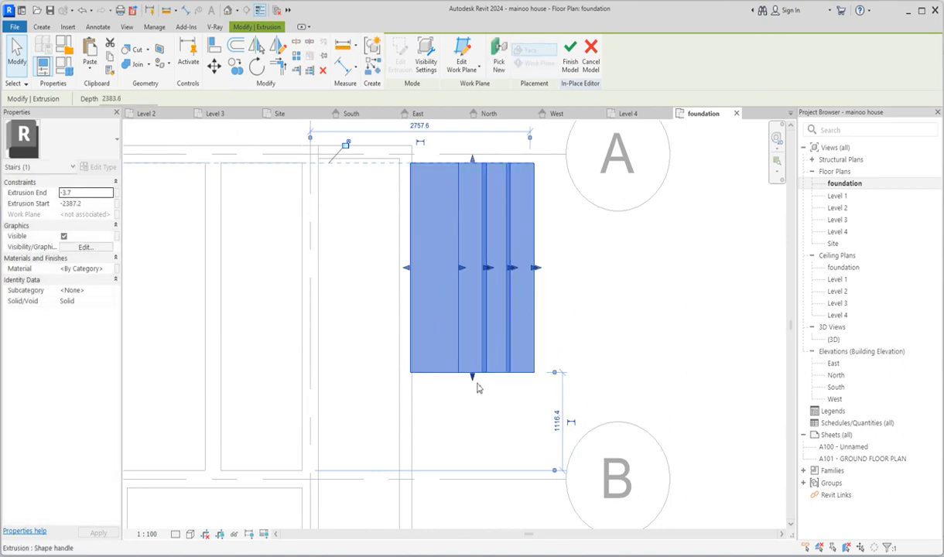
{"action": "left_click_drag", "start_coordinate": [476, 379], "coordinate": [483, 470]}
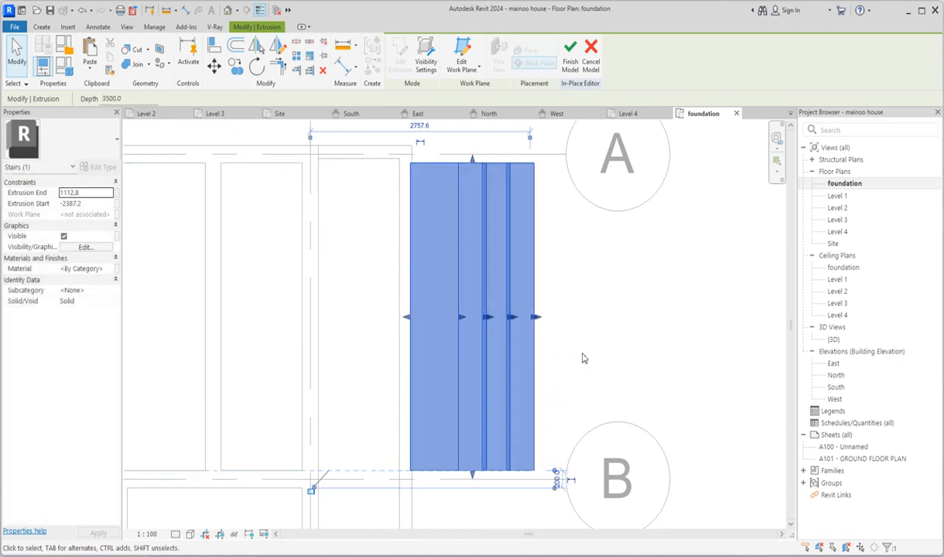
Step: Move the rear stairs on the Level 1 plan against the terrace's outer edge at grid 4 and finish the in-place model
{"action": "left_click", "coordinate": [582, 353]}
{"action": "double_click", "coordinate": [834, 339]}
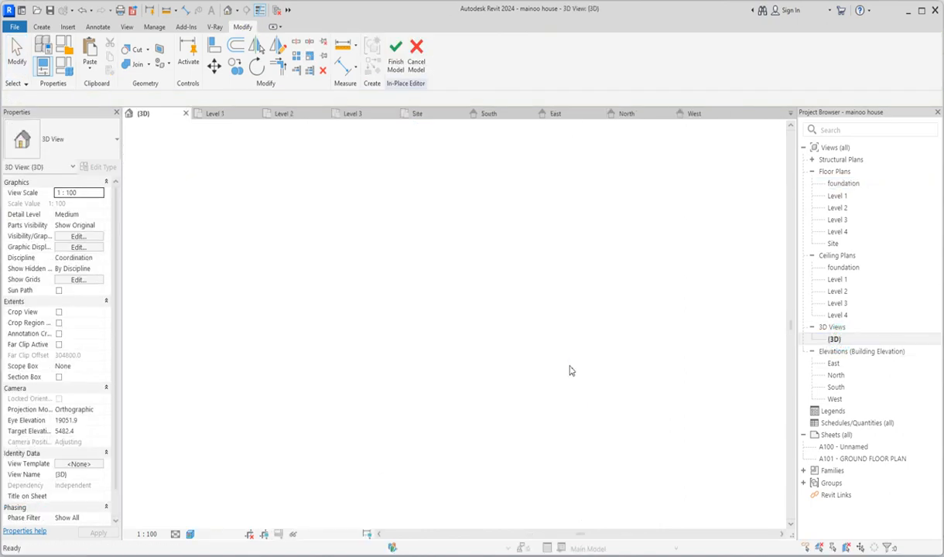
{"action": "scroll", "coordinate": [659, 353], "scroll_direction": "up", "scroll_amount": 3}
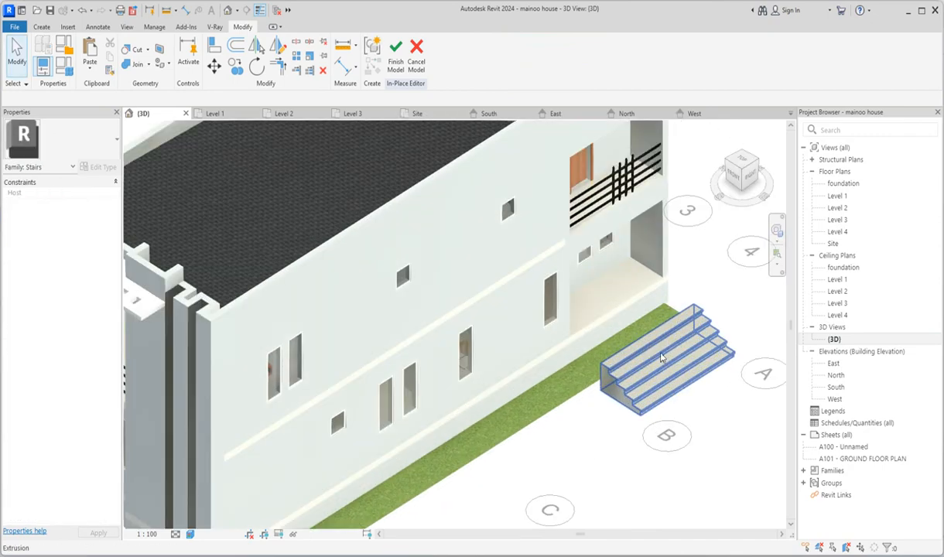
{"action": "scroll", "coordinate": [606, 437], "scroll_direction": "up", "scroll_amount": 1}
{"action": "scroll", "coordinate": [547, 377], "scroll_direction": "down", "scroll_amount": 5}
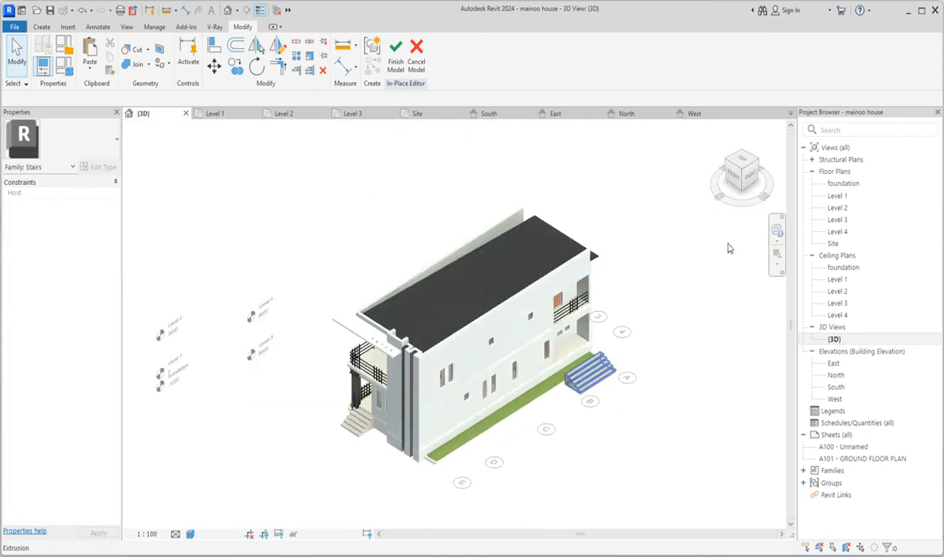
{"action": "double_click", "coordinate": [837, 195]}
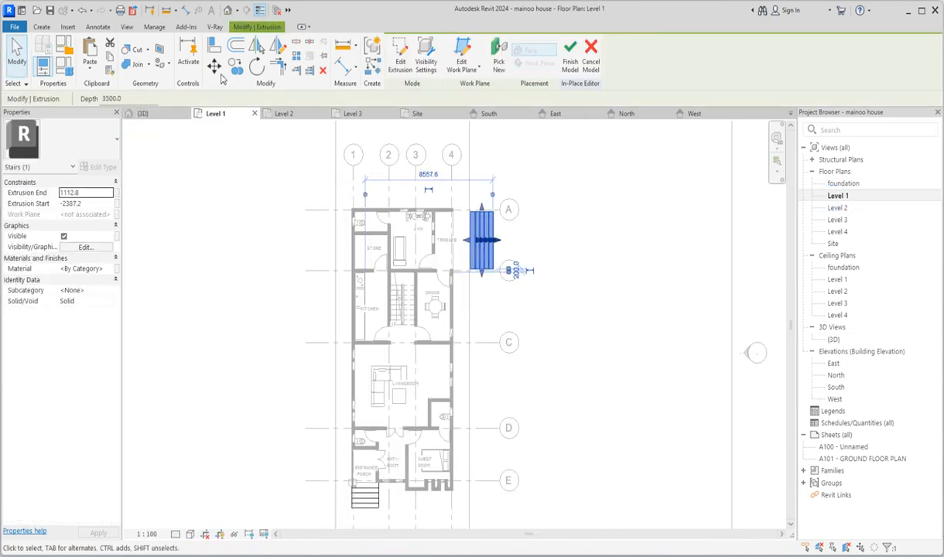
{"action": "key", "text": "m"}
{"action": "key", "text": "v"}
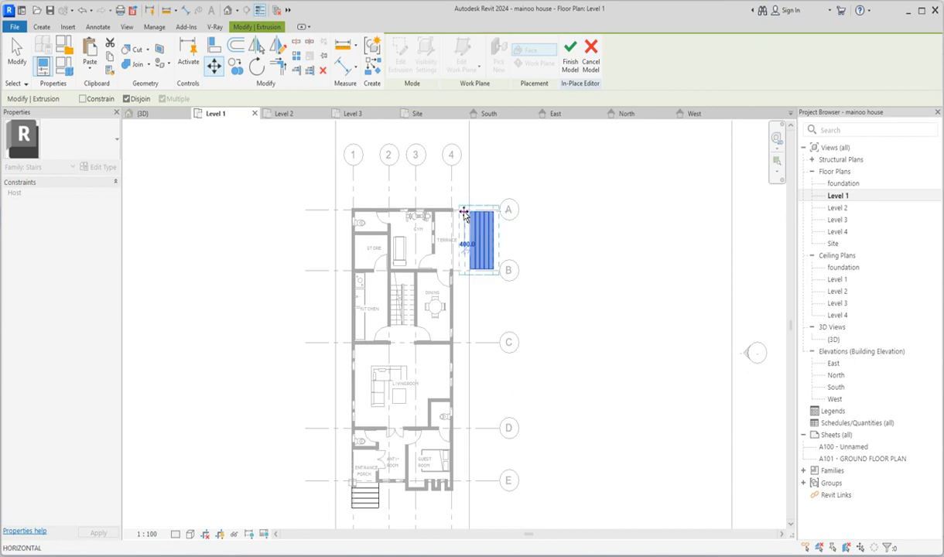
{"action": "left_click", "coordinate": [439, 210]}
{"action": "left_click", "coordinate": [627, 329]}
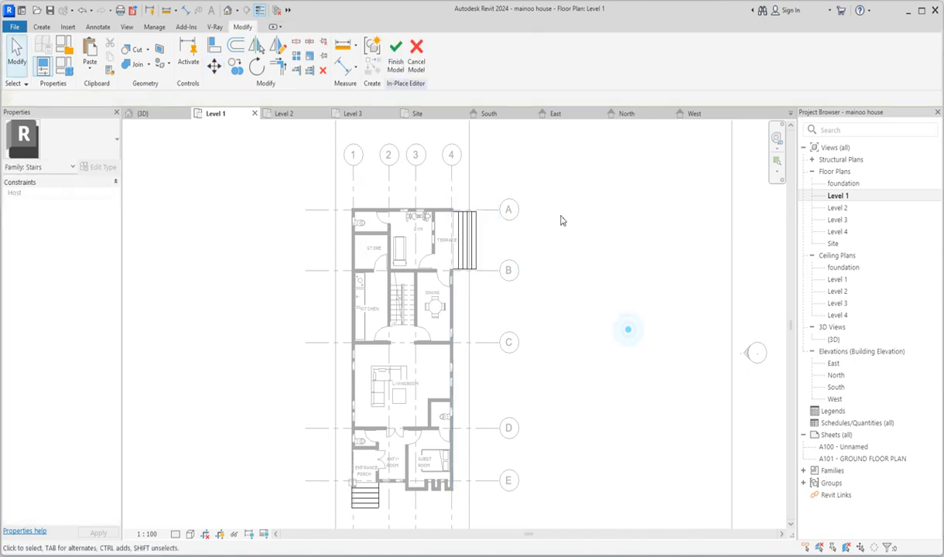
{"action": "left_click", "coordinate": [395, 54]}
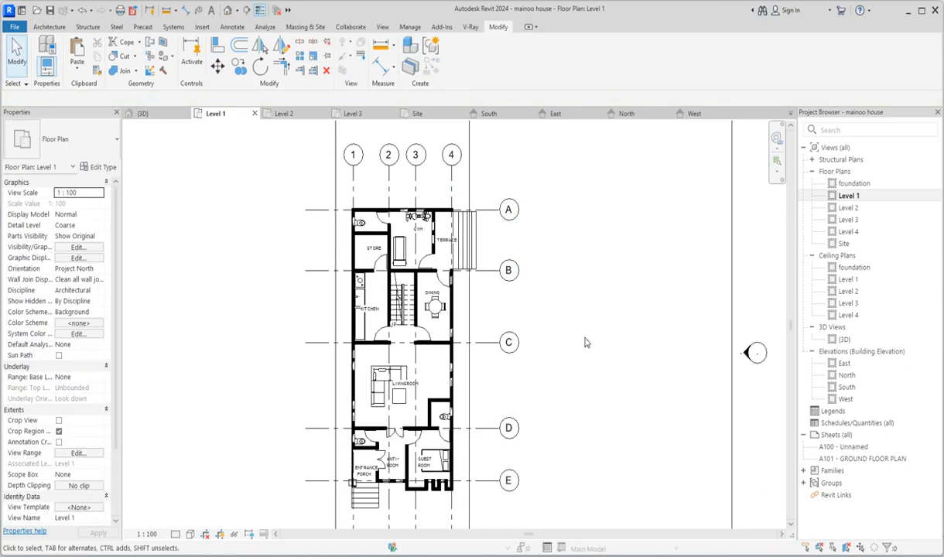
Step: Examine the house in 3D from the right and left front corners, checking both stairs, the grass pots and the front balcony
{"action": "left_click", "coordinate": [849, 291]}
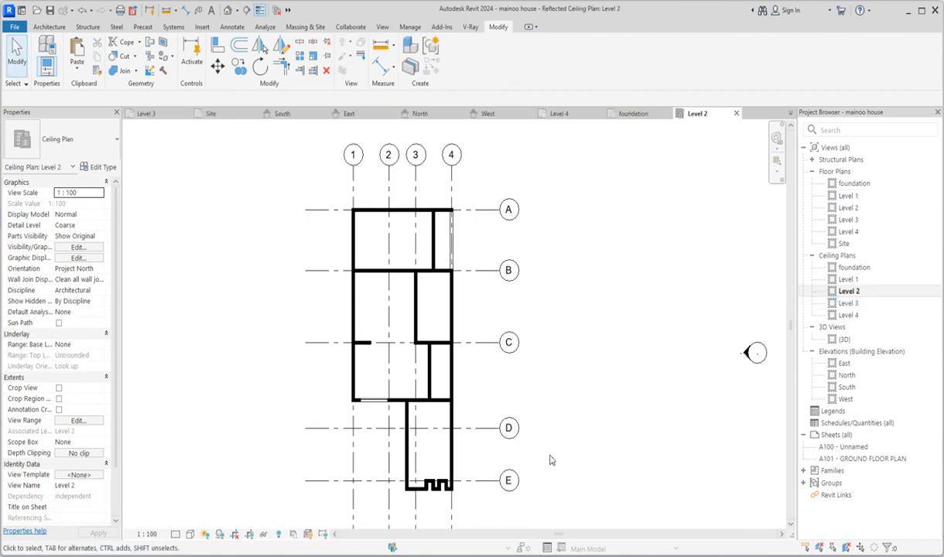
{"action": "left_click", "coordinate": [844, 339]}
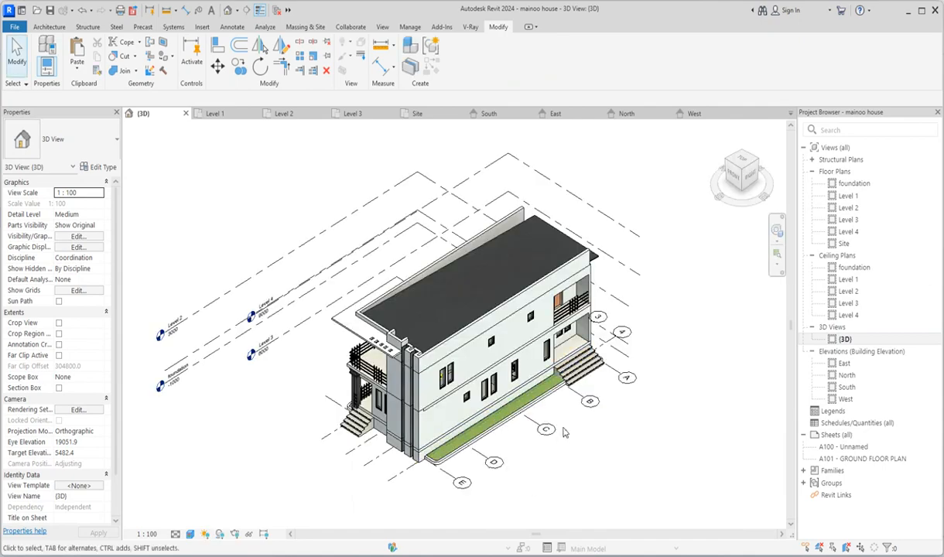
{"action": "scroll", "coordinate": [564, 434], "scroll_direction": "up", "scroll_amount": 2}
{"action": "scroll", "coordinate": [313, 449], "scroll_direction": "up", "scroll_amount": 3}
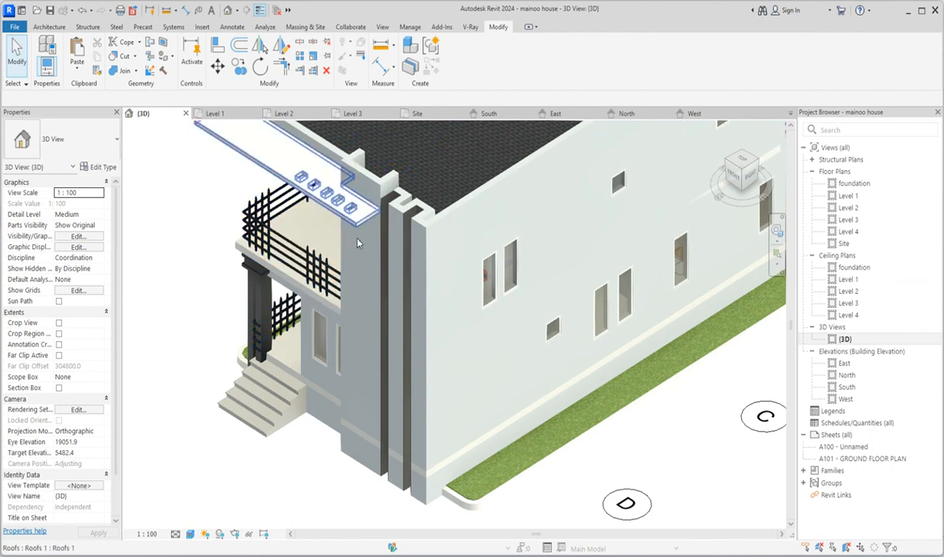
{"action": "scroll", "coordinate": [359, 275], "scroll_direction": "down", "scroll_amount": 2}
{"action": "scroll", "coordinate": [420, 379], "scroll_direction": "down", "scroll_amount": 2}
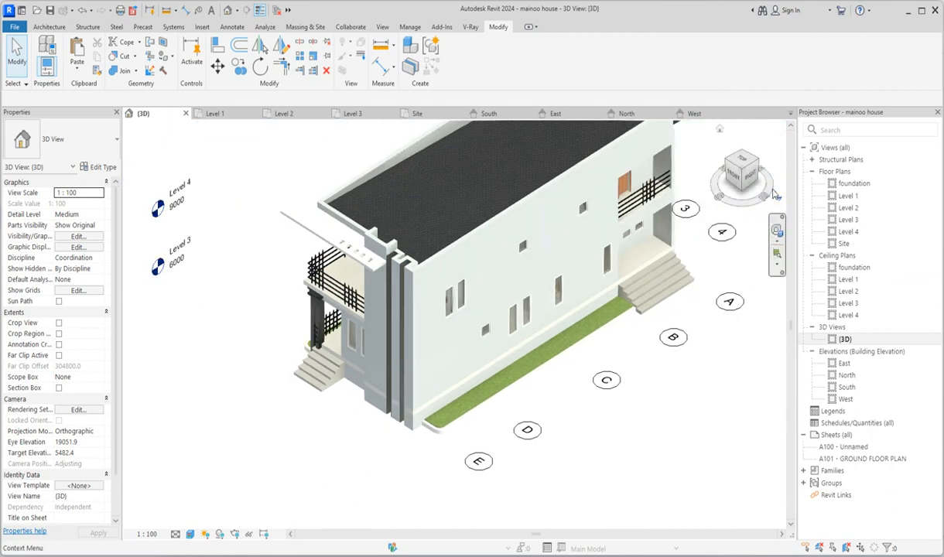
{"action": "left_click", "coordinate": [725, 160]}
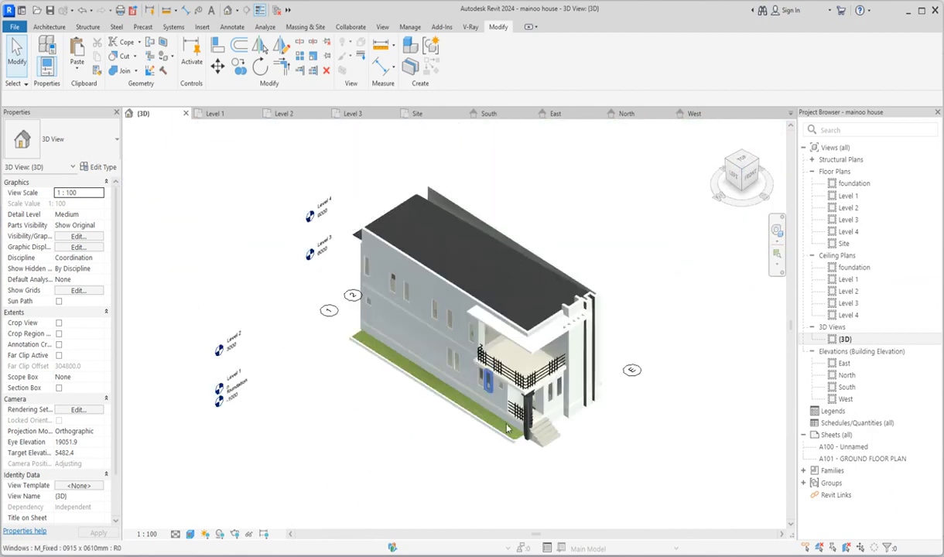
{"action": "scroll", "coordinate": [522, 462], "scroll_direction": "up", "scroll_amount": 2}
{"action": "scroll", "coordinate": [515, 271], "scroll_direction": "up", "scroll_amount": 2}
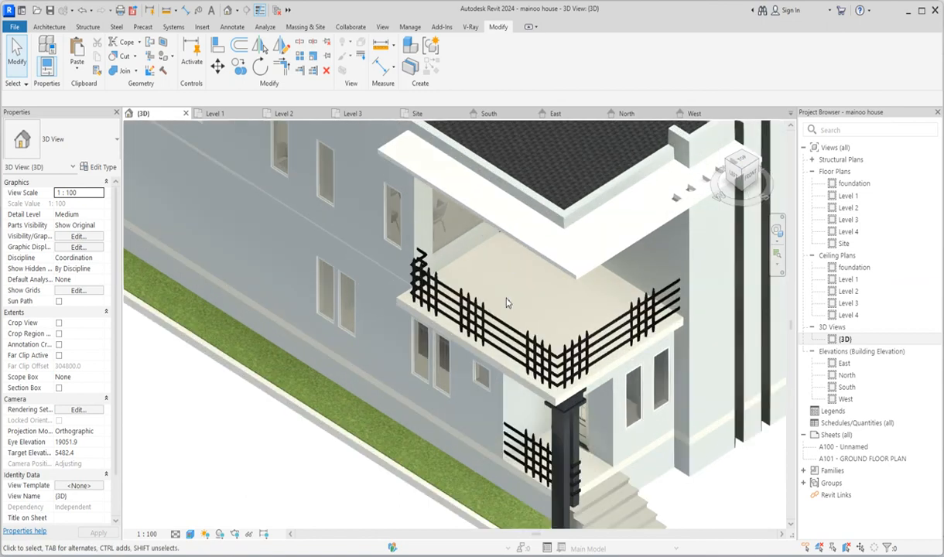
{"action": "scroll", "coordinate": [447, 386], "scroll_direction": "down", "scroll_amount": 4}
{"action": "scroll", "coordinate": [447, 386], "scroll_direction": "up", "scroll_amount": 3}
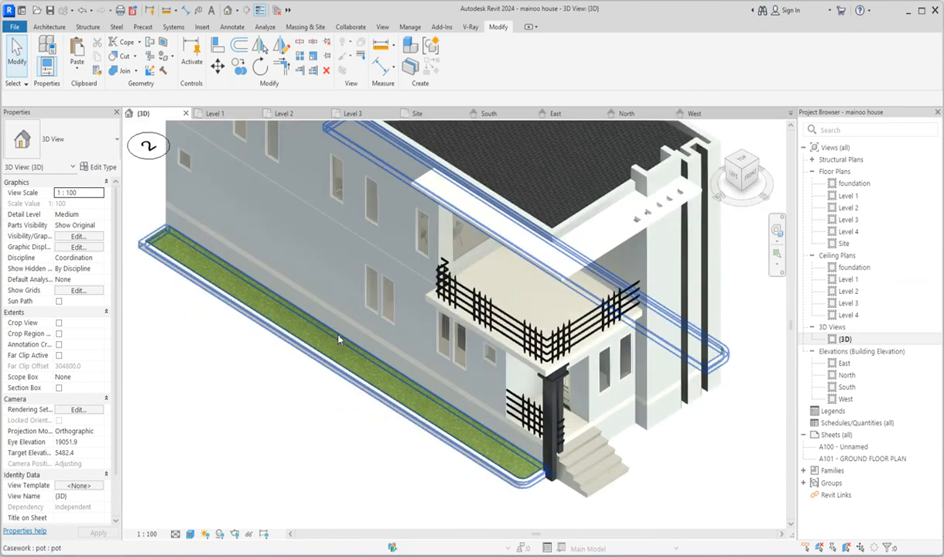
{"action": "scroll", "coordinate": [338, 339], "scroll_direction": "down", "scroll_amount": 4}
{"action": "scroll", "coordinate": [413, 399], "scroll_direction": "up", "scroll_amount": 3}
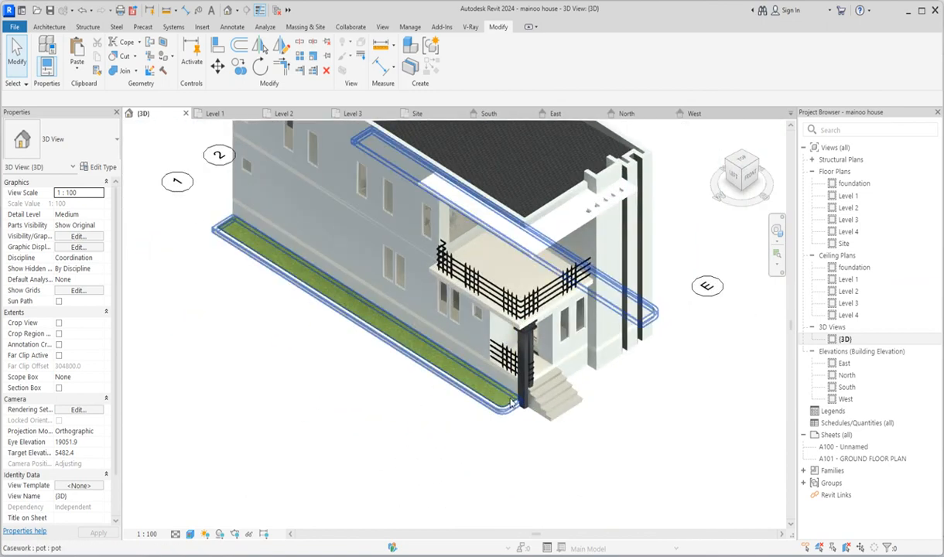
{"action": "scroll", "coordinate": [327, 381], "scroll_direction": "down", "scroll_amount": 2}
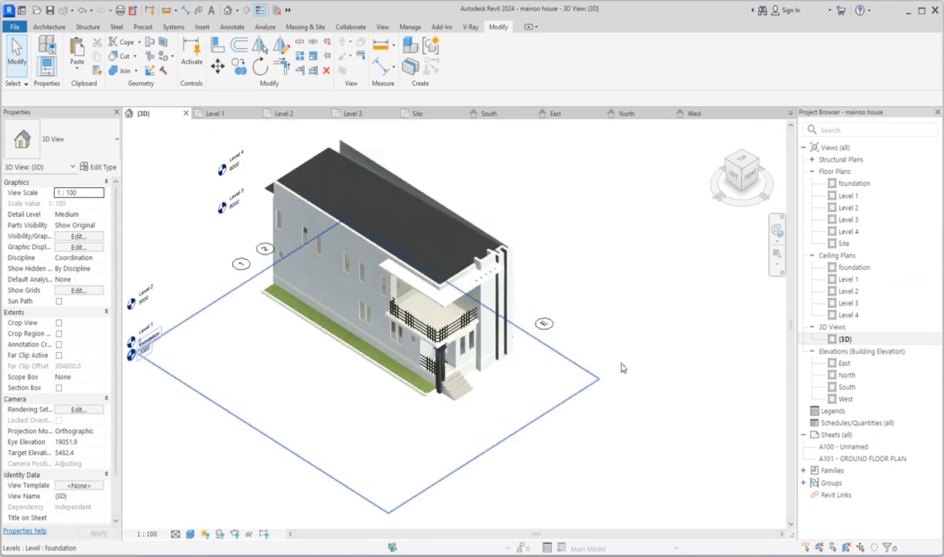